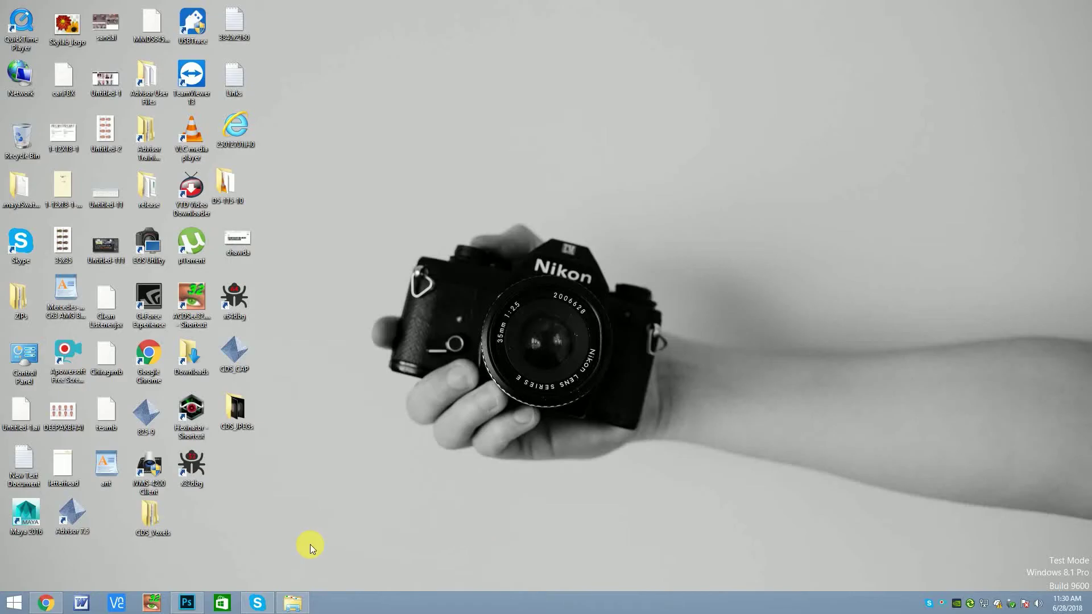
Step: Create a new white portrait document 1400 × 1800 px at 300 ppi
{"action": "left_click", "coordinate": [188, 605]}
{"action": "left_click", "coordinate": [32, 8]}
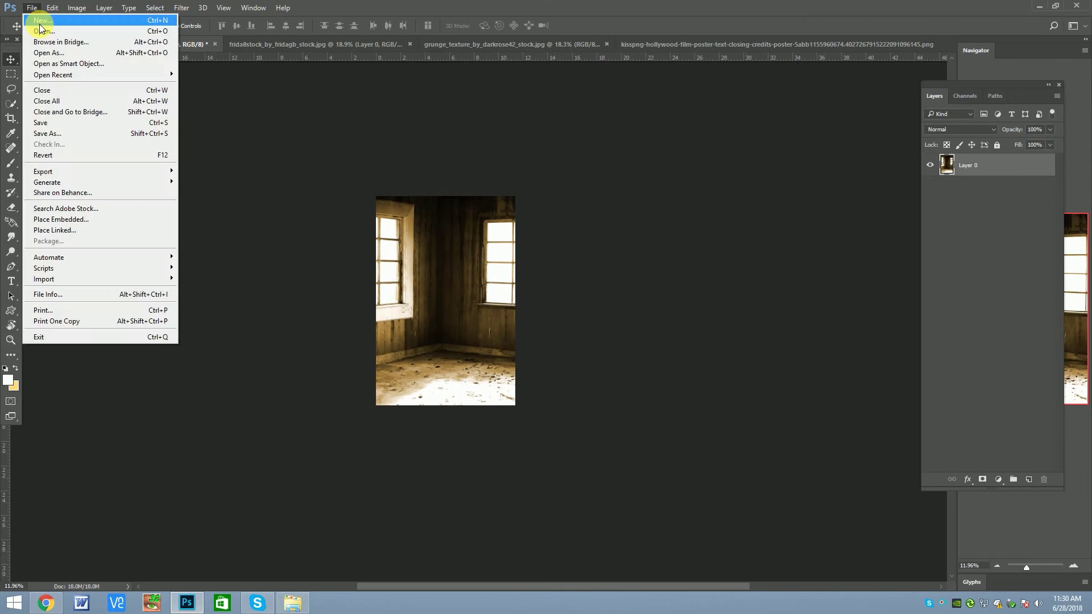
{"action": "left_click", "coordinate": [541, 206]}
{"action": "key", "text": "ctrl+n"}
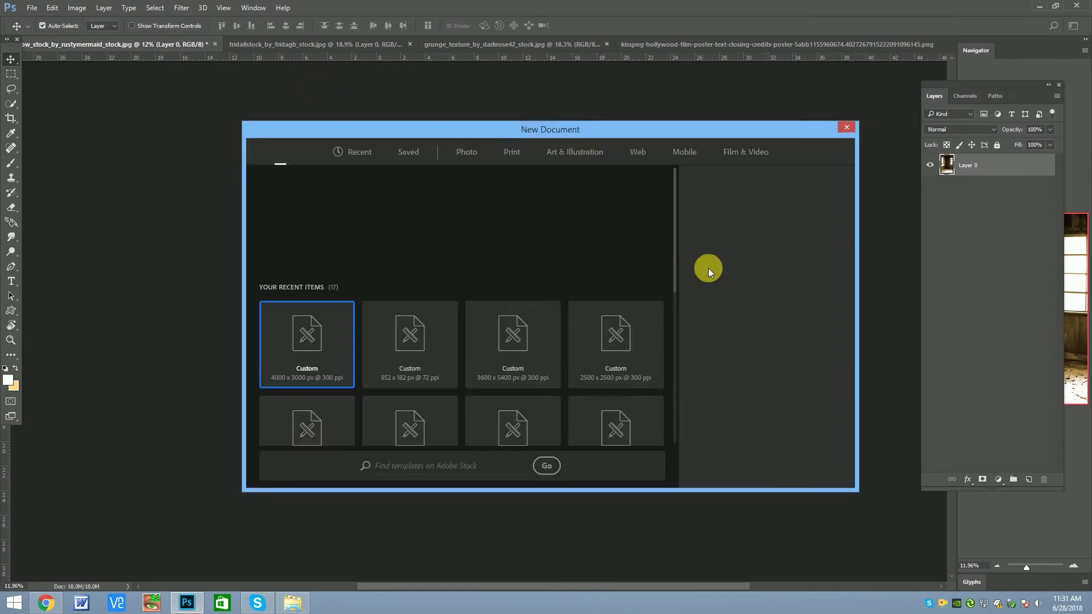
{"action": "type", "text": "1400"}
{"action": "key", "text": "Tab"}
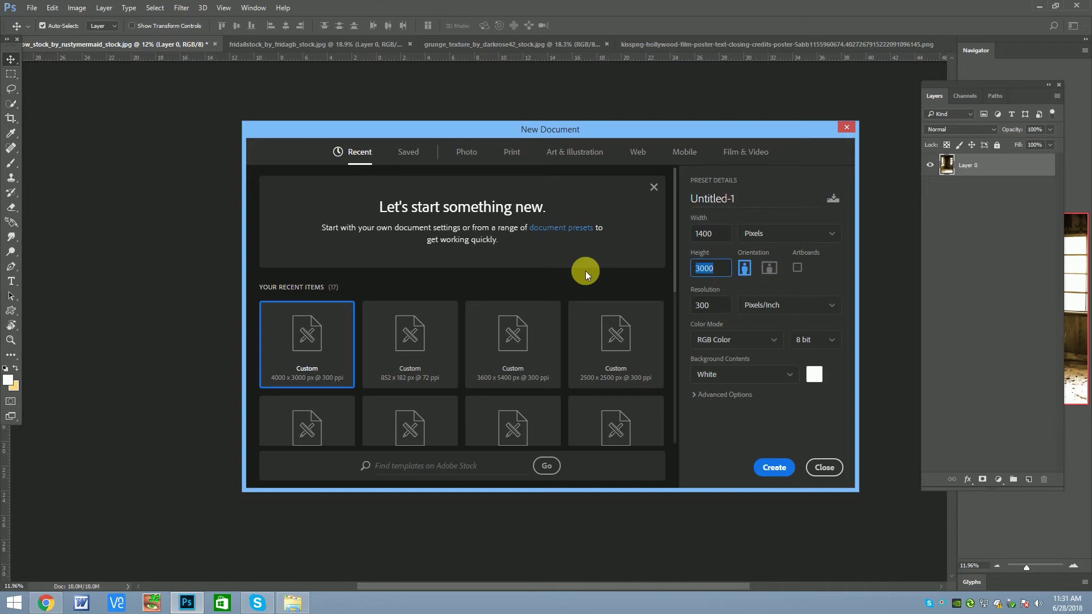
{"action": "type", "text": "180"}
{"action": "left_click", "coordinate": [774, 467]}
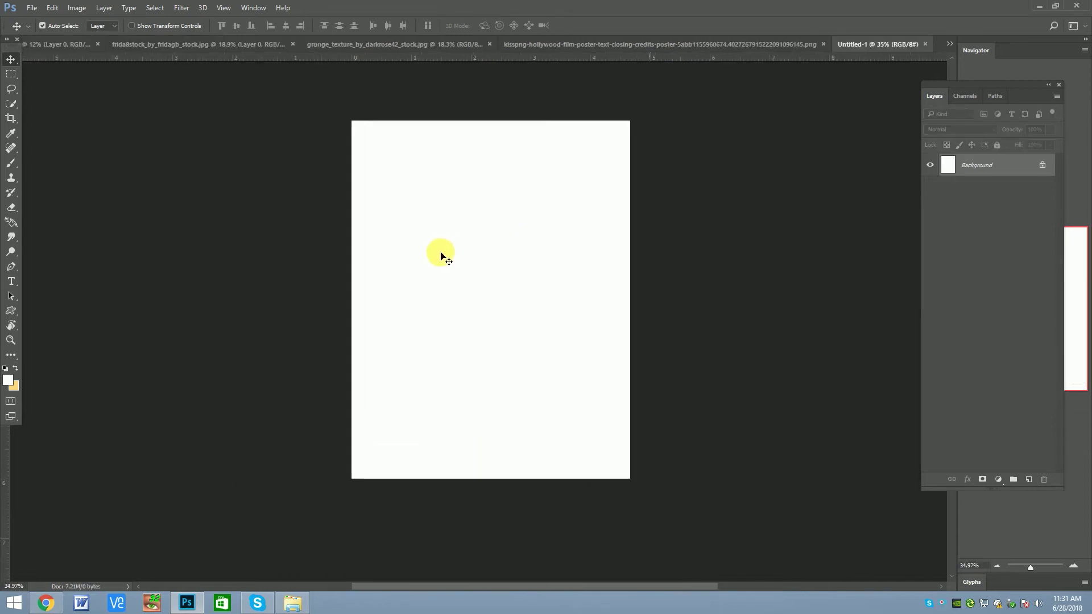
Step: Copy the entire room photo and close its document without saving
{"action": "left_click", "coordinate": [57, 43]}
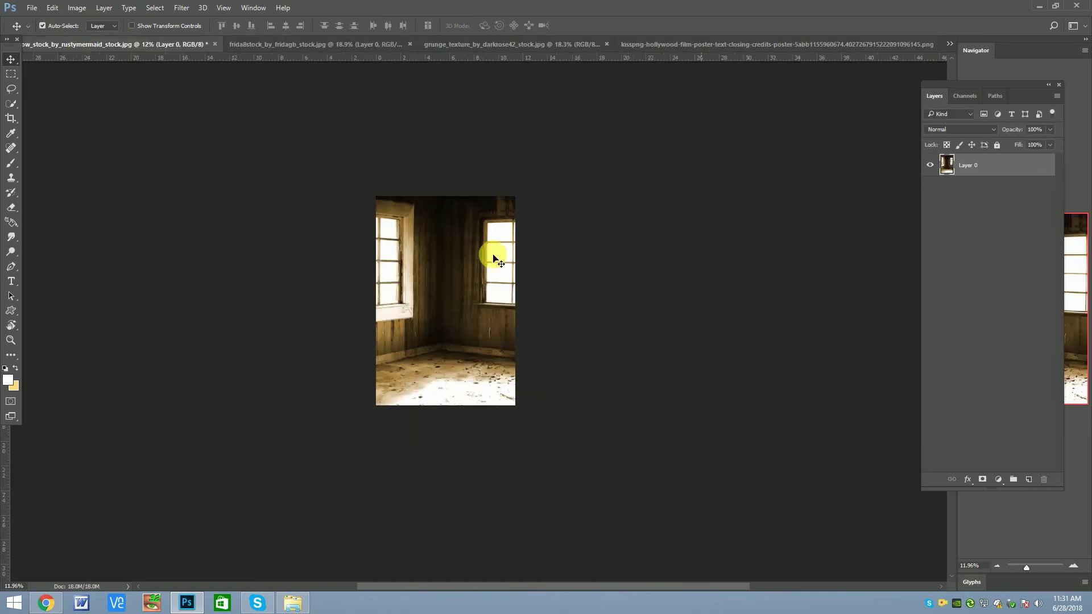
{"action": "scroll", "coordinate": [438, 261], "scroll_direction": "up", "scroll_amount": 2}
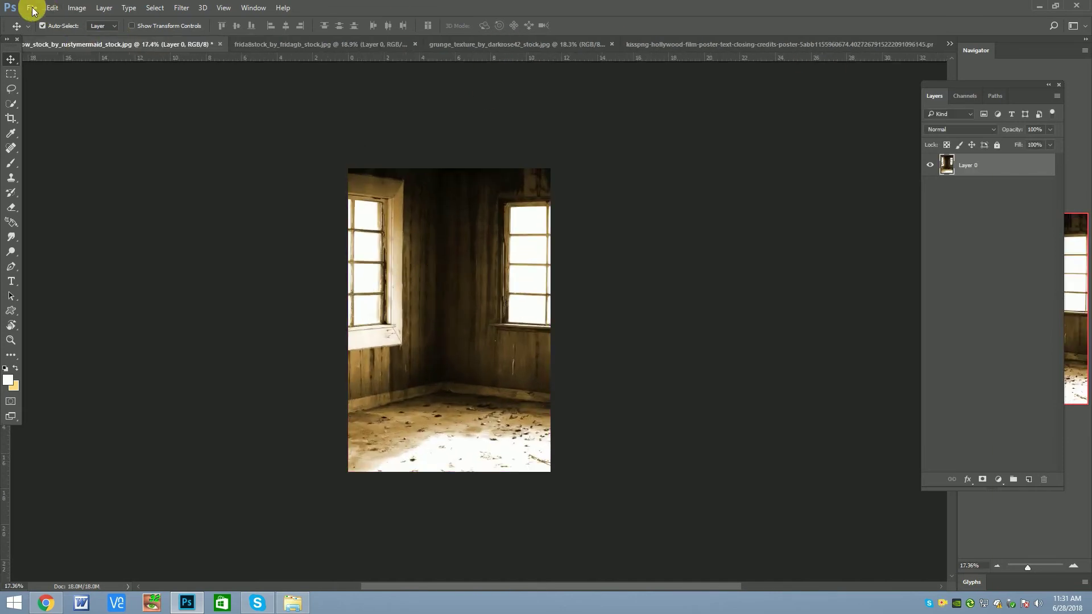
{"action": "key", "text": "ctrl+a"}
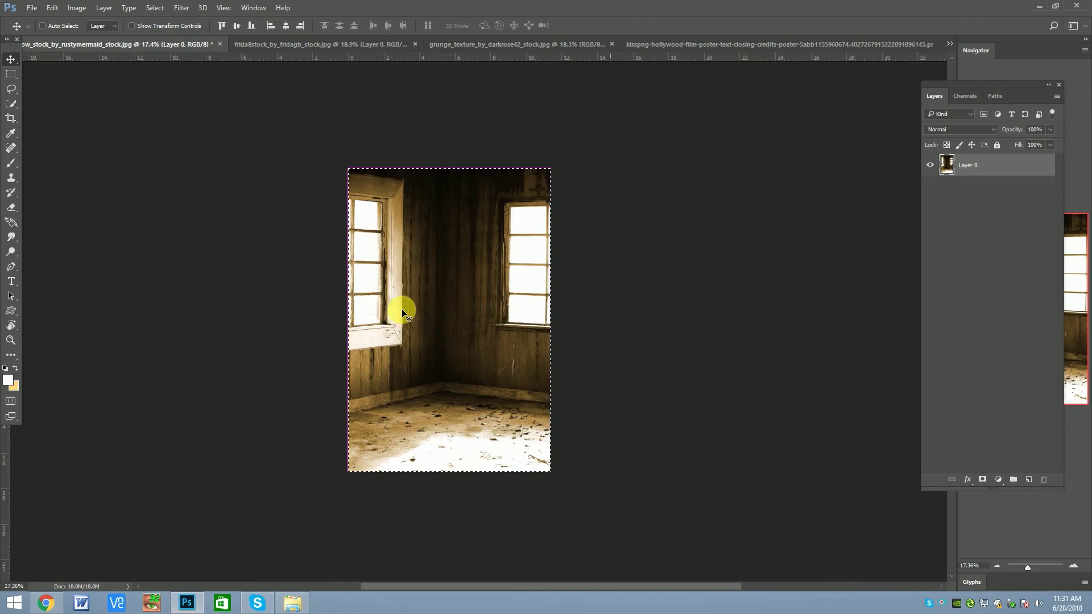
{"action": "key", "text": "ctrl+w"}
{"action": "left_click", "coordinate": [547, 229]}
Step: Paste the room photo into Untitled-1 as Layer 1 and scale it down
{"action": "key", "text": "ctrl+v"}
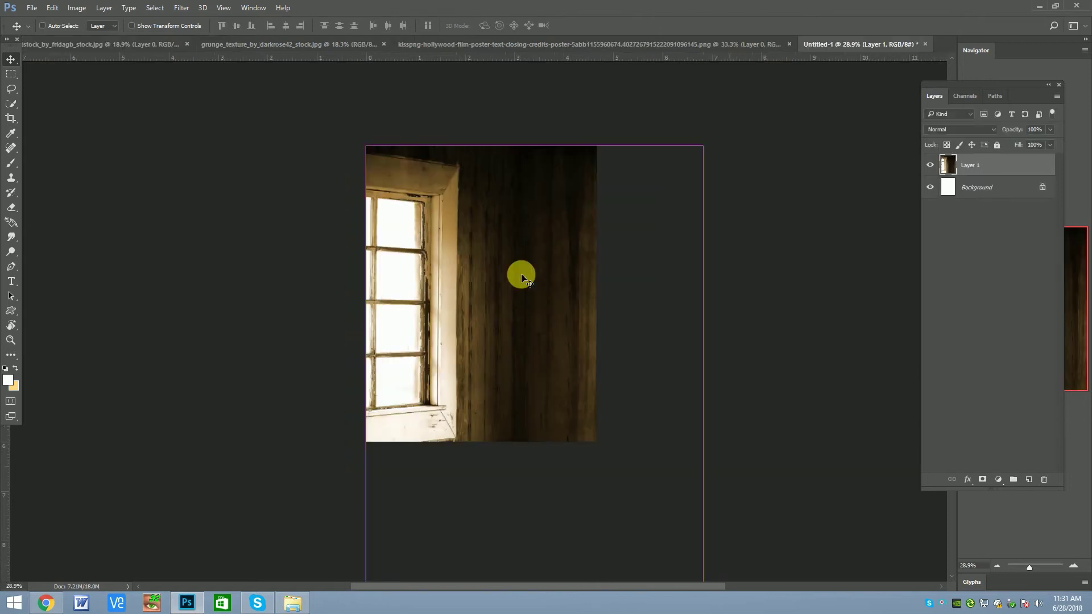
{"action": "key", "text": "ctrl+t"}
{"action": "mouse_move", "coordinate": [625, 171]}
{"action": "left_mouse_down"}
{"action": "mouse_move", "coordinate": [570, 256]}
{"action": "mouse_move", "coordinate": [529, 256]}
{"action": "left_mouse_up"}
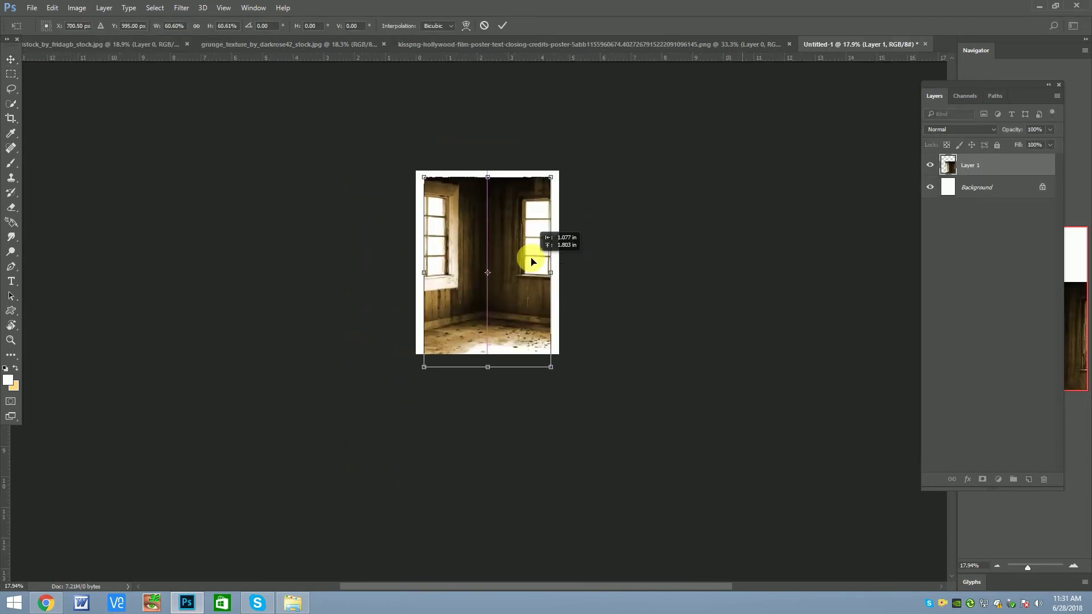
{"action": "scroll", "coordinate": [535, 203], "scroll_direction": "up", "scroll_amount": 2}
{"action": "scroll", "coordinate": [535, 203], "scroll_direction": "up", "scroll_amount": 1}
{"action": "mouse_move", "coordinate": [563, 162]}
{"action": "left_mouse_down"}
{"action": "mouse_move", "coordinate": [568, 169]}
{"action": "mouse_move", "coordinate": [596, 152]}
{"action": "left_mouse_up"}
{"action": "scroll", "coordinate": [519, 232], "scroll_direction": "up", "scroll_amount": 4}
{"action": "mouse_move", "coordinate": [520, 244]}
{"action": "left_mouse_down"}
{"action": "mouse_move", "coordinate": [524, 260]}
{"action": "mouse_move", "coordinate": [527, 236]}
{"action": "mouse_move", "coordinate": [520, 268]}
{"action": "mouse_move", "coordinate": [524, 248]}
{"action": "left_mouse_up"}
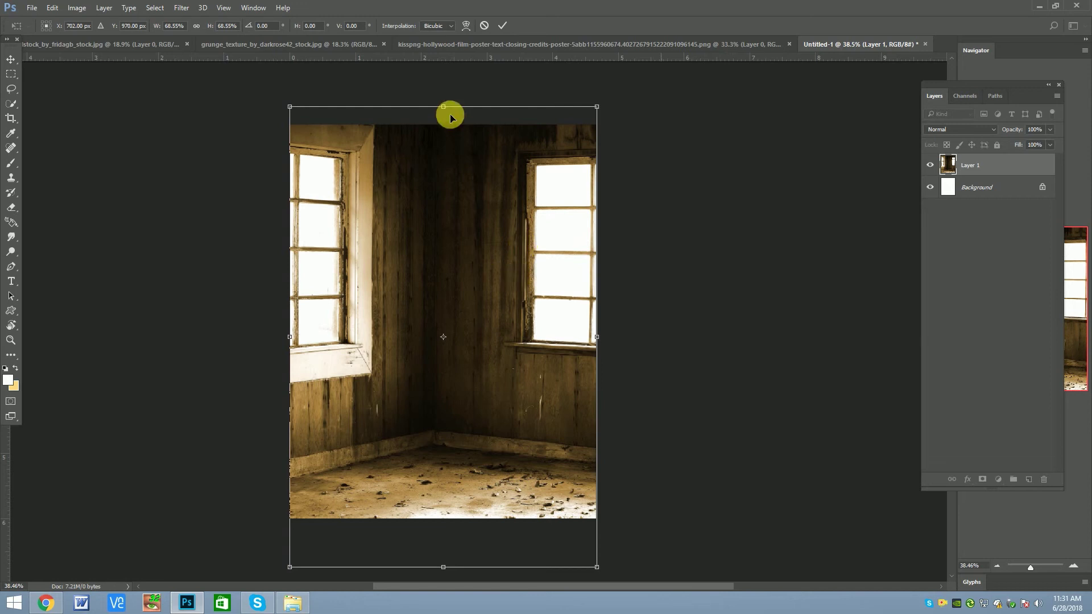
Step: Adjust the photo's top and bottom edges so it covers the canvas, and apply
{"action": "left_click_drag", "start_coordinate": [438, 566], "coordinate": [442, 558]}
{"action": "left_click_drag", "start_coordinate": [443, 105], "coordinate": [444, 114]}
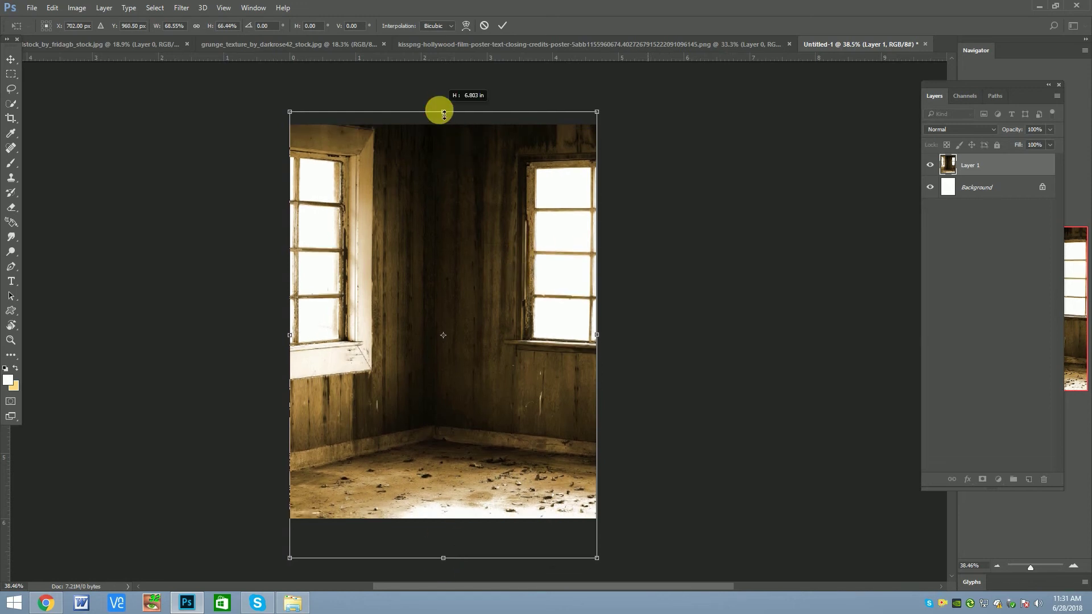
{"action": "left_click_drag", "start_coordinate": [471, 254], "coordinate": [469, 245]}
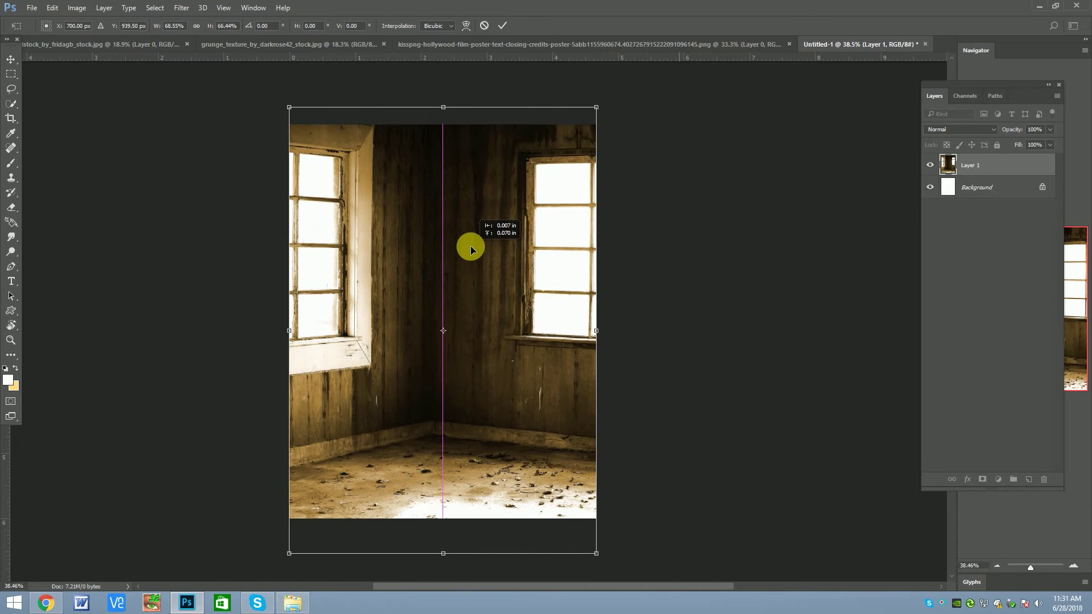
{"action": "key", "text": "Return"}
{"action": "scroll", "coordinate": [462, 295], "scroll_direction": "down", "scroll_amount": 2}
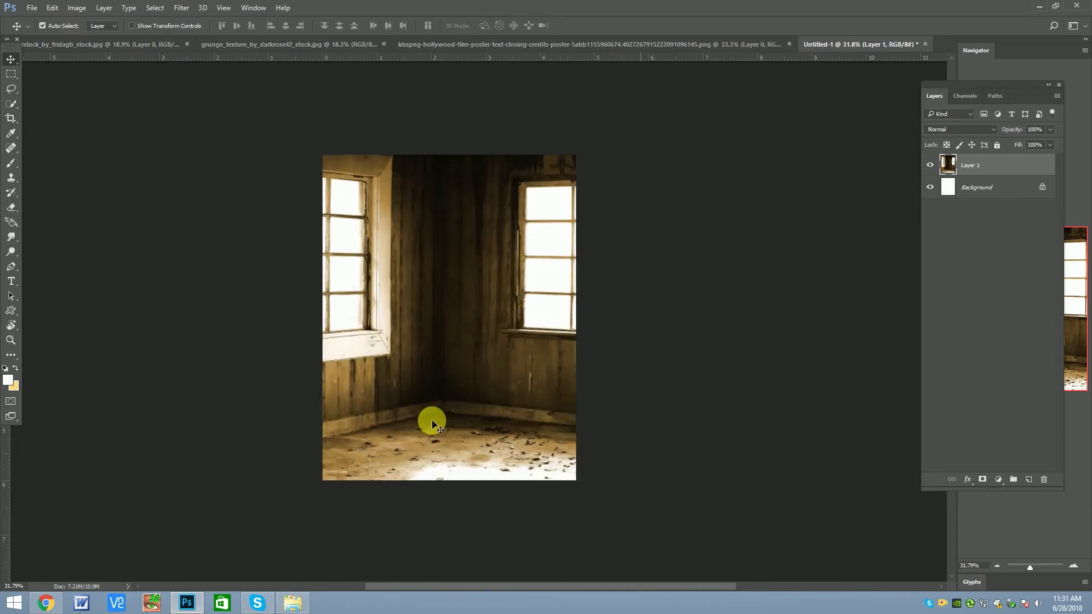
{"action": "scroll", "coordinate": [438, 398], "scroll_direction": "up", "scroll_amount": 2}
{"action": "scroll", "coordinate": [446, 358], "scroll_direction": "down", "scroll_amount": 1}
Step: In Camera Raw Filter, set Contrast +10, Highlights -100 and Shadows -72
{"action": "left_click", "coordinate": [181, 8]}
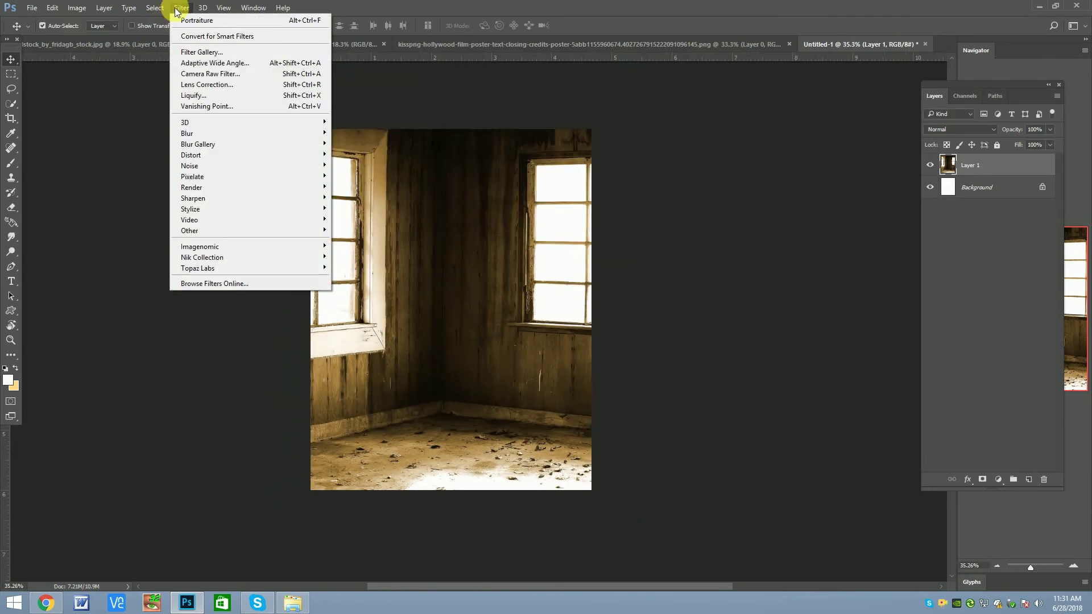
{"action": "left_click", "coordinate": [203, 71]}
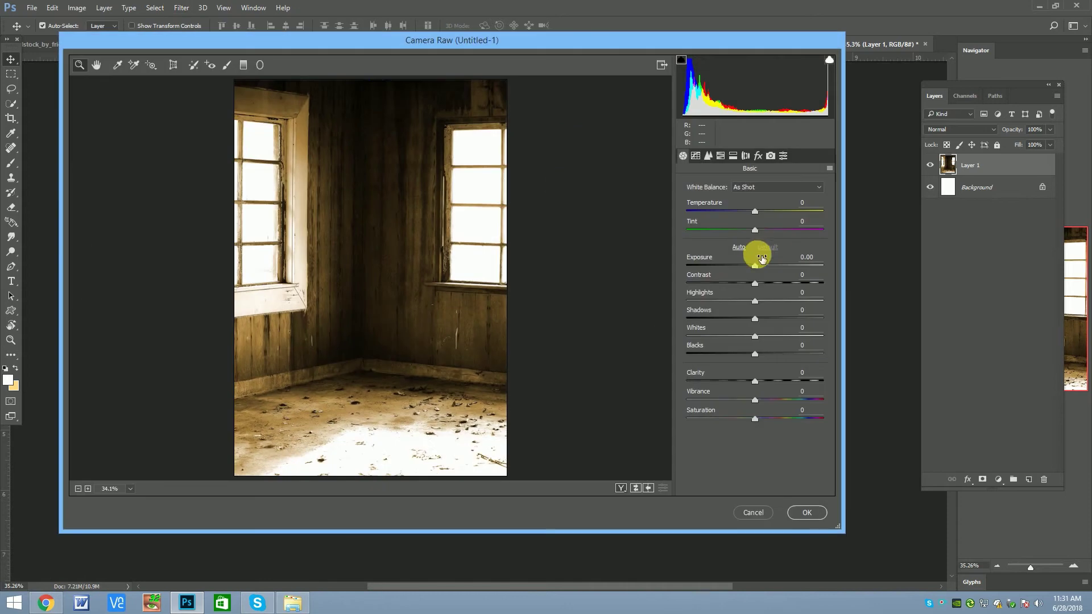
{"action": "left_click_drag", "start_coordinate": [754, 291], "coordinate": [750, 303]}
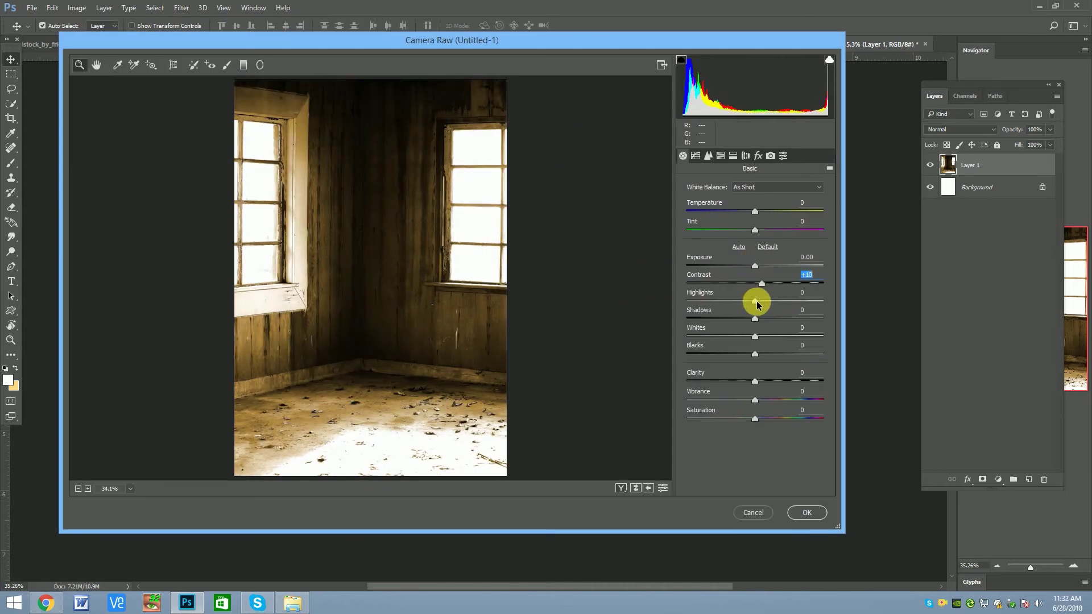
{"action": "left_click_drag", "start_coordinate": [756, 305], "coordinate": [641, 305]}
{"action": "left_click_drag", "start_coordinate": [756, 322], "coordinate": [708, 328]}
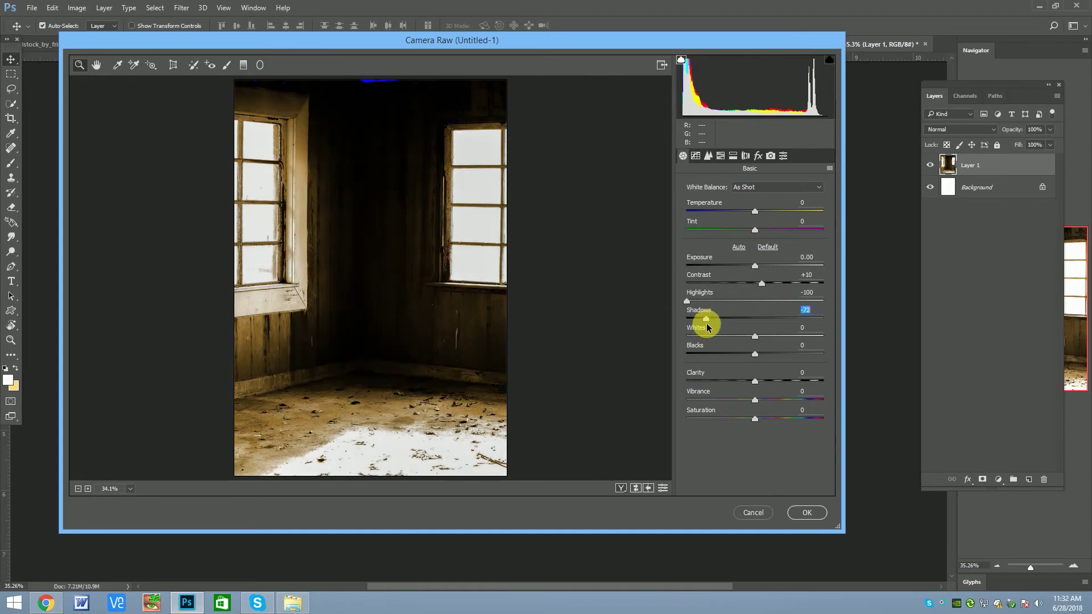
Step: Set Vibrance -48, lower Whites and Blacks, cool Temperature to -46, and apply
{"action": "left_click_drag", "start_coordinate": [735, 402], "coordinate": [722, 400]}
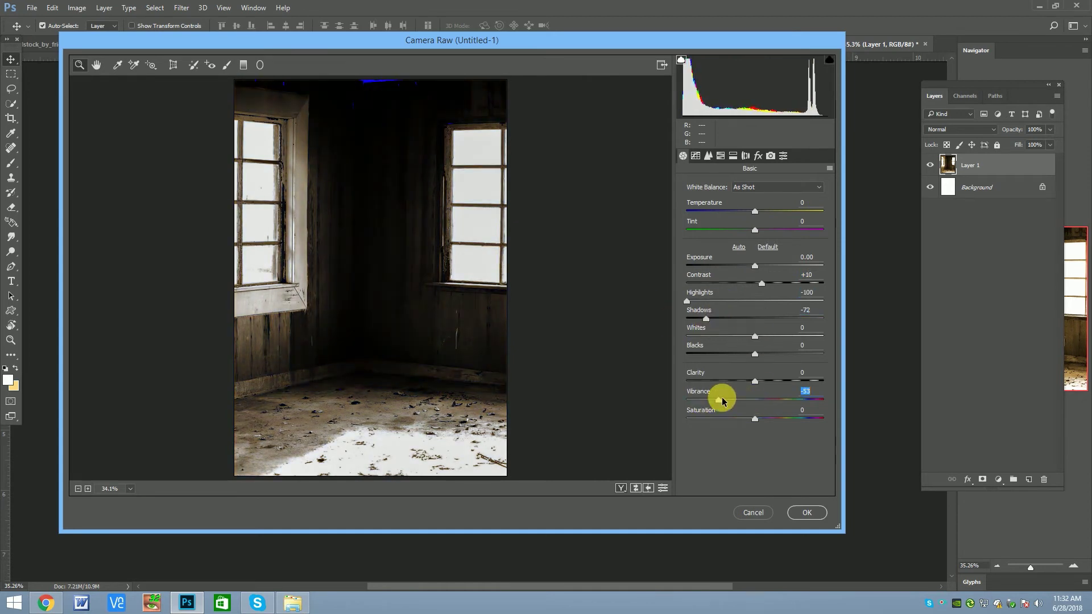
{"action": "left_click_drag", "start_coordinate": [755, 212], "coordinate": [737, 213]}
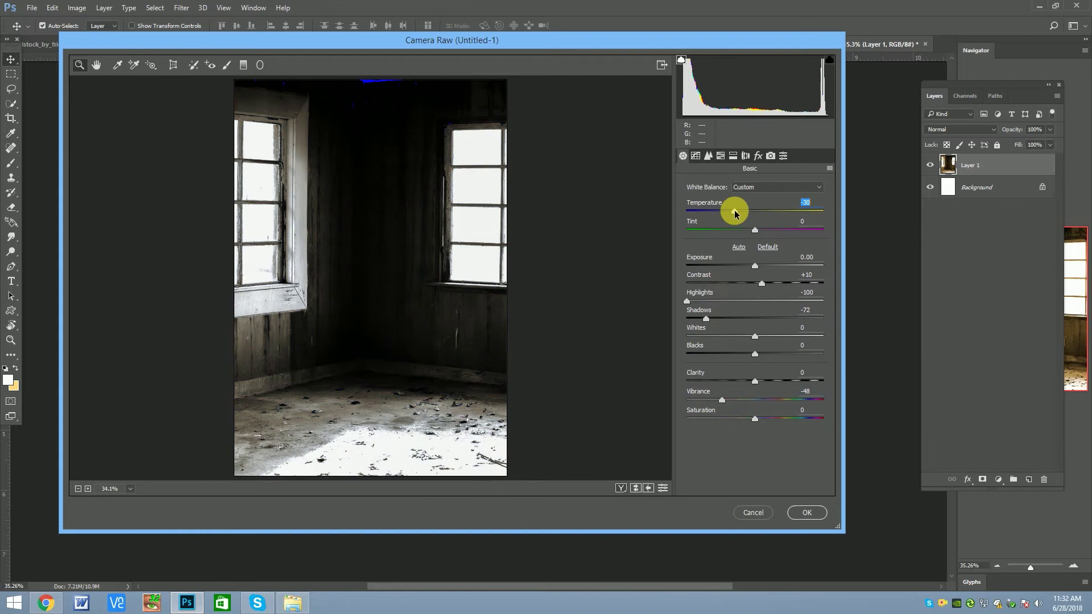
{"action": "mouse_move", "coordinate": [754, 353]}
{"action": "left_mouse_down"}
{"action": "mouse_move", "coordinate": [774, 337]}
{"action": "mouse_move", "coordinate": [643, 339]}
{"action": "left_mouse_up"}
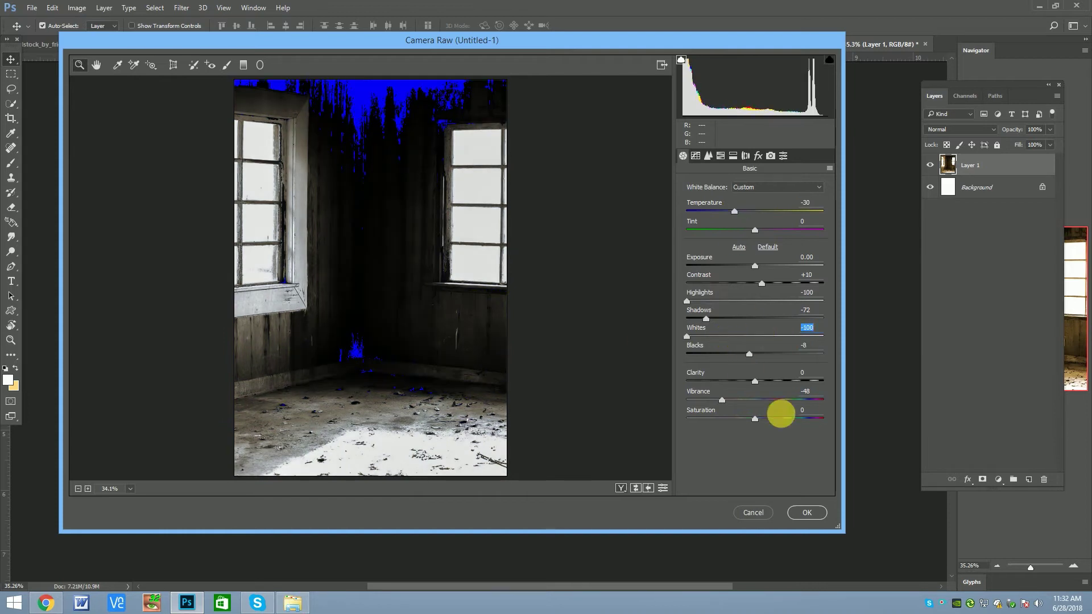
{"action": "left_click", "coordinate": [709, 157]}
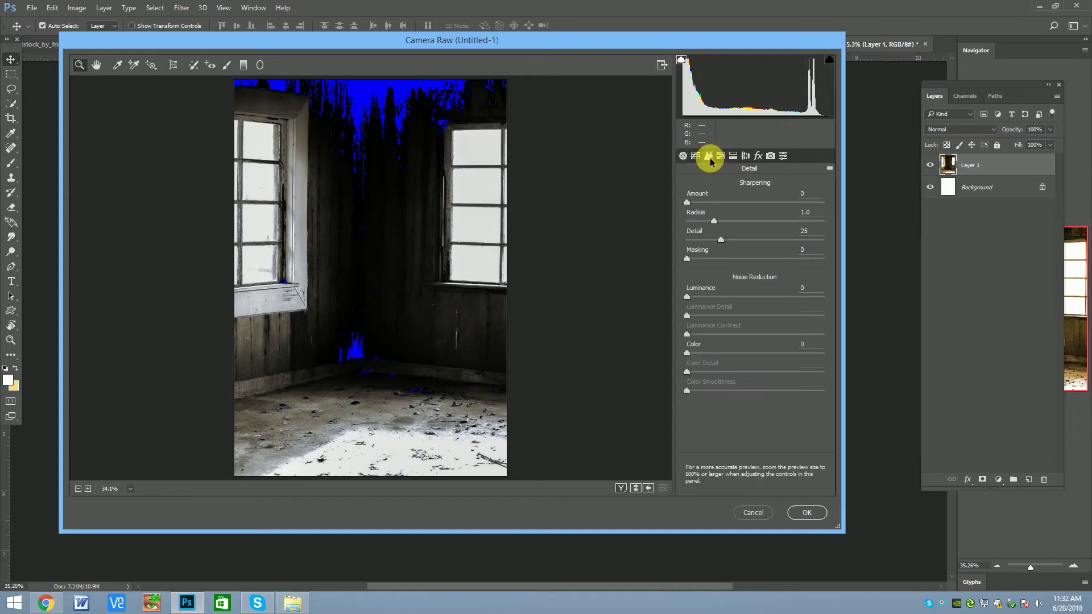
{"action": "left_click", "coordinate": [696, 156]}
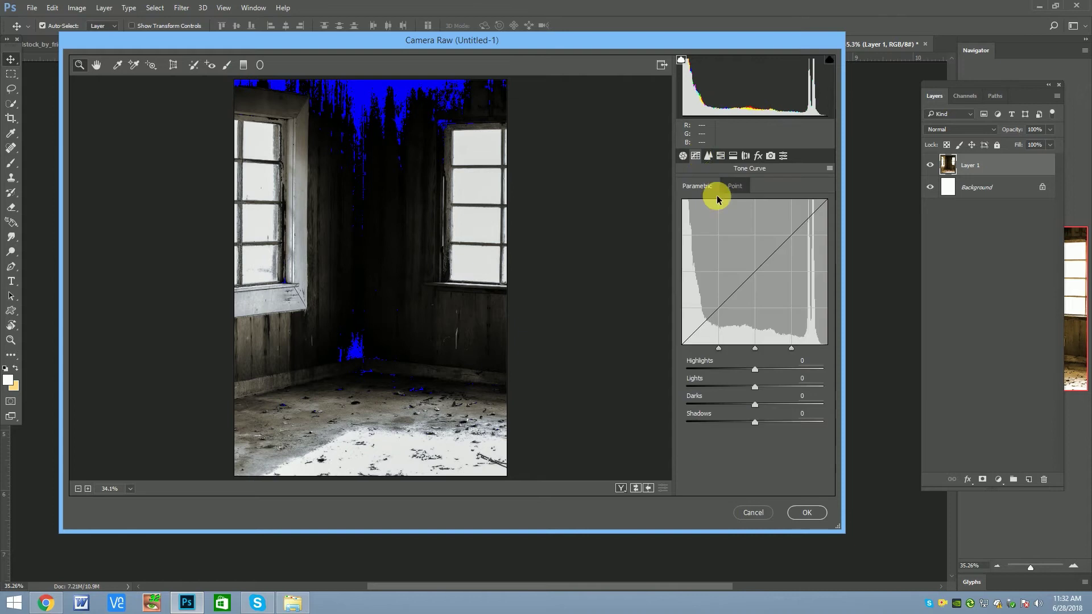
{"action": "left_click", "coordinate": [683, 156]}
{"action": "left_click", "coordinate": [725, 212]}
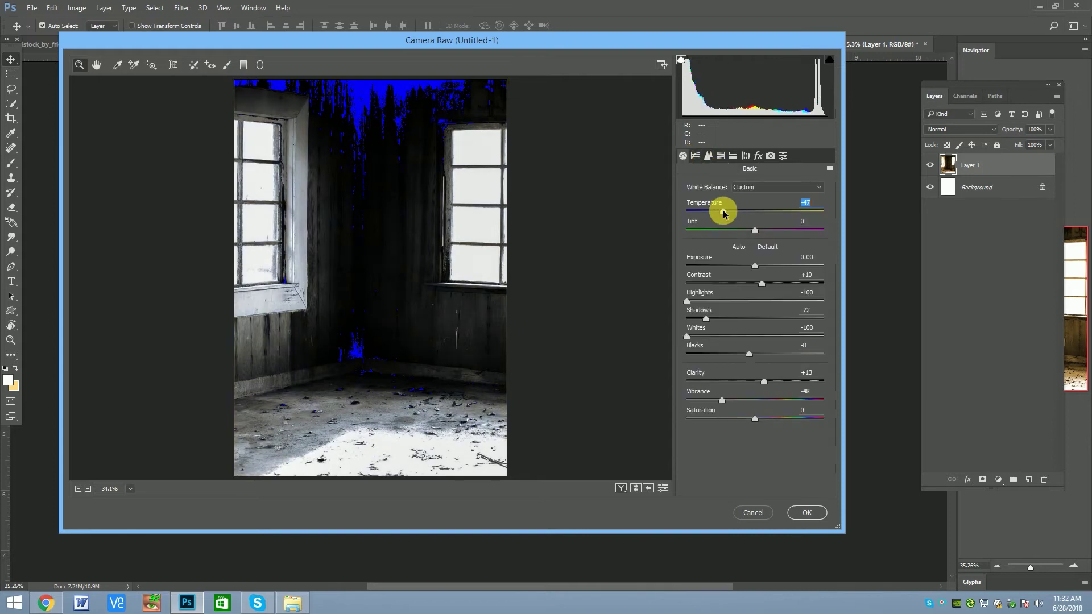
{"action": "left_click", "coordinate": [804, 527]}
Step: Add a new empty Layer 2 and drag it beneath the room photo
{"action": "scroll", "coordinate": [386, 183], "scroll_direction": "down", "scroll_amount": 2}
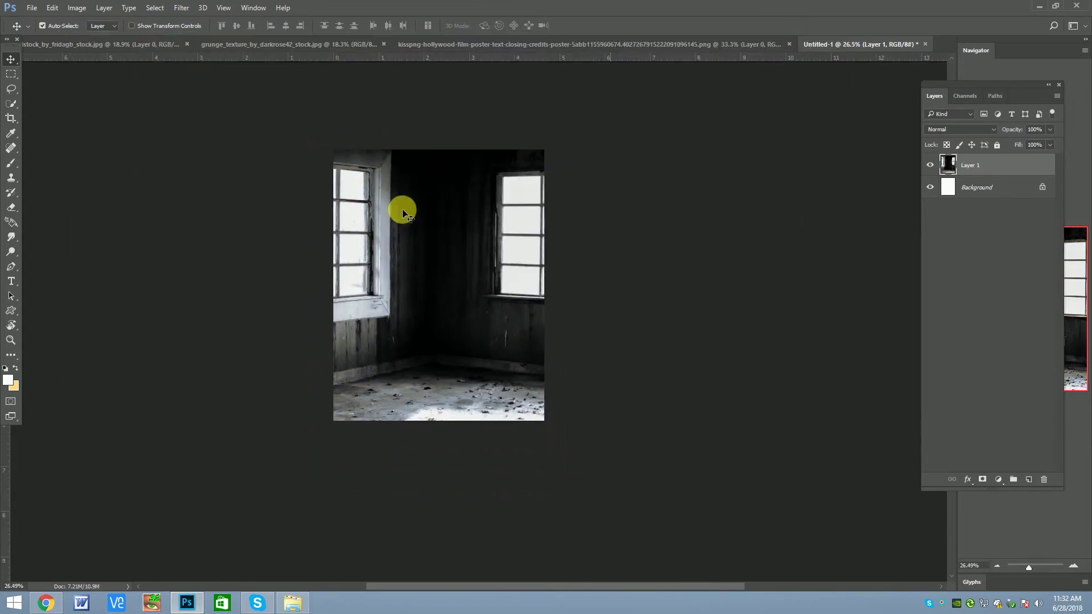
{"action": "scroll", "coordinate": [401, 209], "scroll_direction": "up", "scroll_amount": 3}
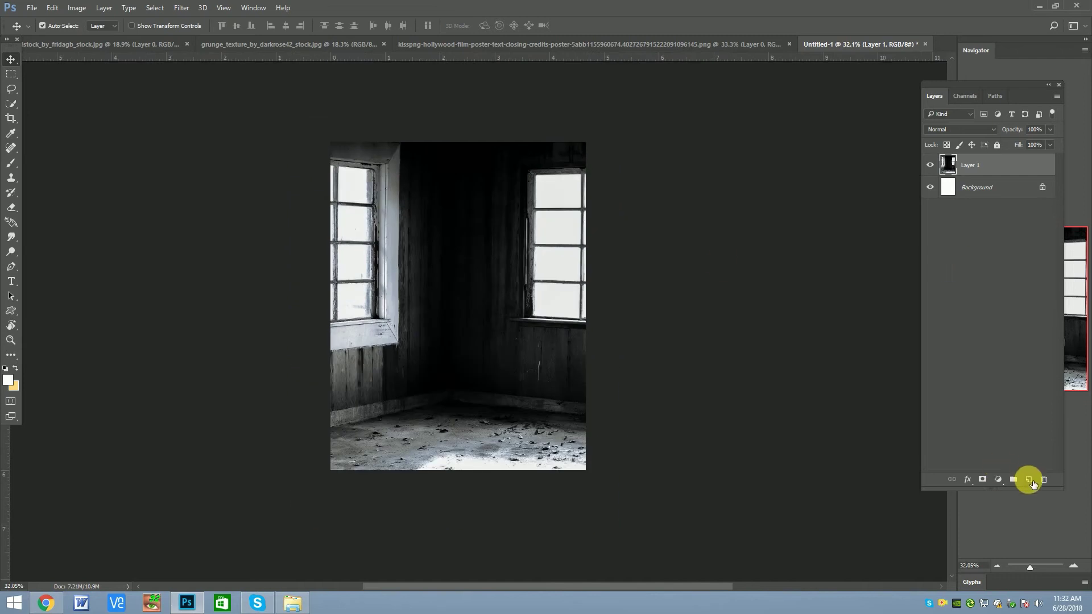
{"action": "left_click", "coordinate": [1029, 479]}
{"action": "left_click_drag", "start_coordinate": [970, 165], "coordinate": [970, 194]}
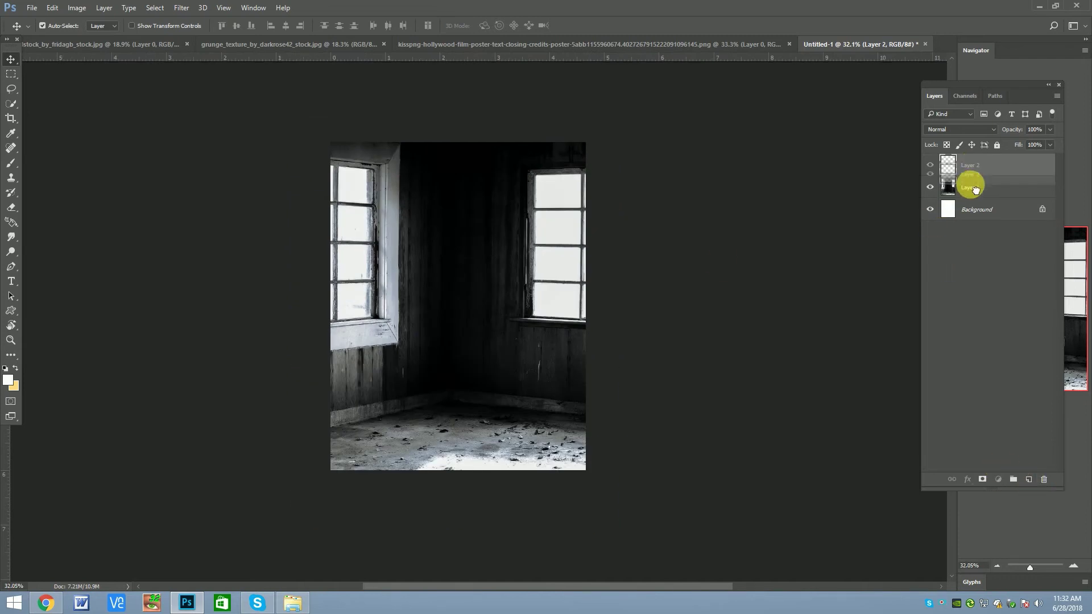
Step: Select the Brush tool with pure black as the foreground colour
{"action": "scroll", "coordinate": [461, 402], "scroll_direction": "up", "scroll_amount": 1}
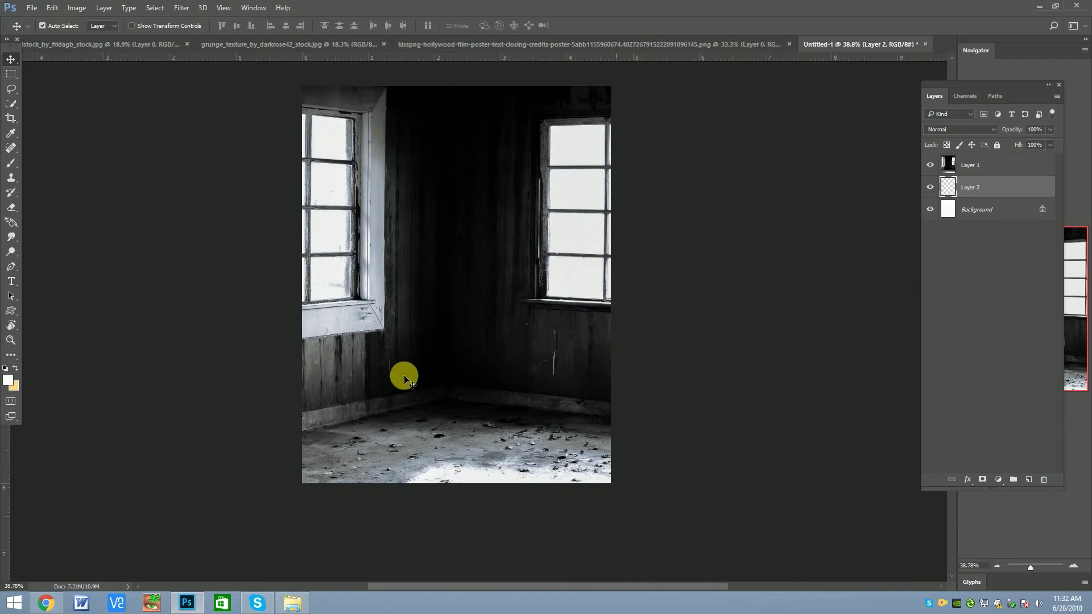
{"action": "right_click", "coordinate": [10, 165]}
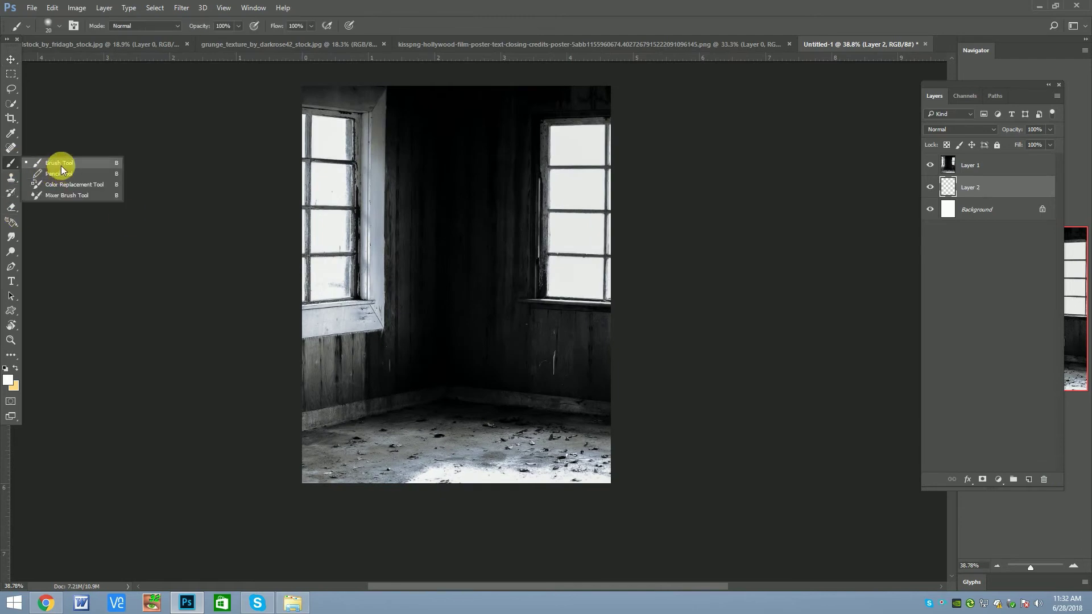
{"action": "left_click", "coordinate": [61, 166]}
{"action": "left_click", "coordinate": [8, 380]}
{"action": "left_click_drag", "start_coordinate": [718, 337], "coordinate": [629, 447]}
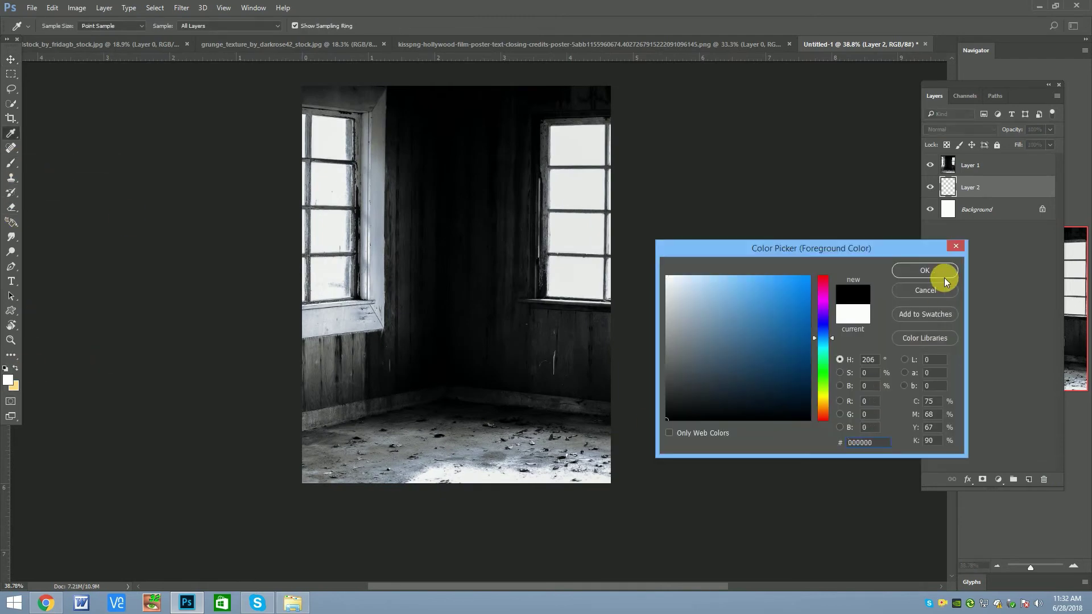
{"action": "left_click", "coordinate": [944, 278]}
Step: Enlarge the brush to 250 and move Layer 2 above the room photo
{"action": "scroll", "coordinate": [392, 403], "scroll_direction": "up", "scroll_amount": 1}
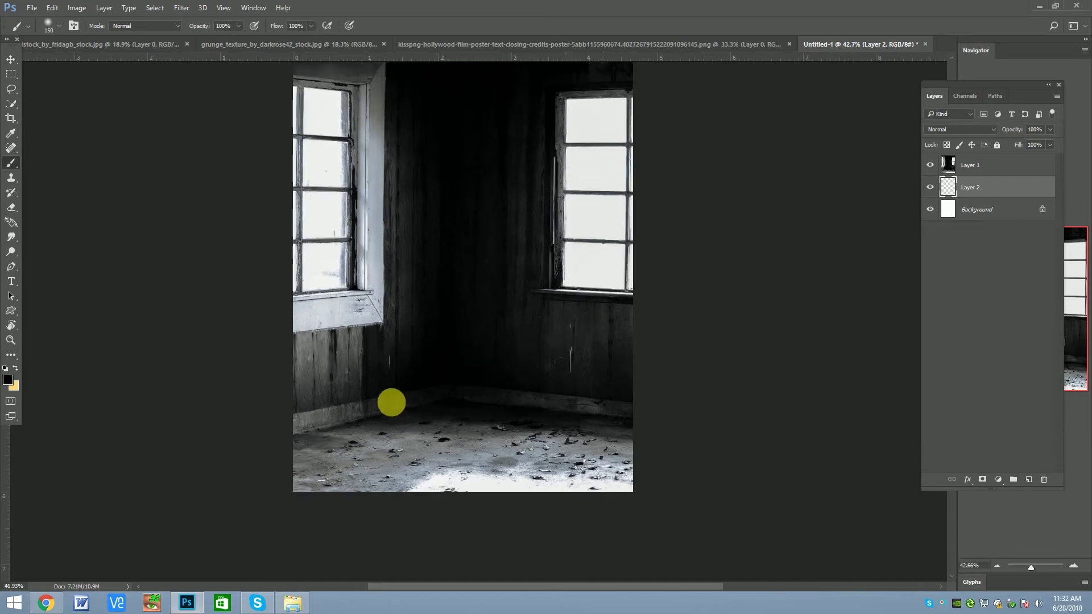
{"action": "scroll", "coordinate": [391, 403], "scroll_direction": "up", "scroll_amount": 2}
{"action": "key", "text": "bracketright"}
{"action": "key", "text": "bracketright"}
{"action": "key", "text": "bracketright"}
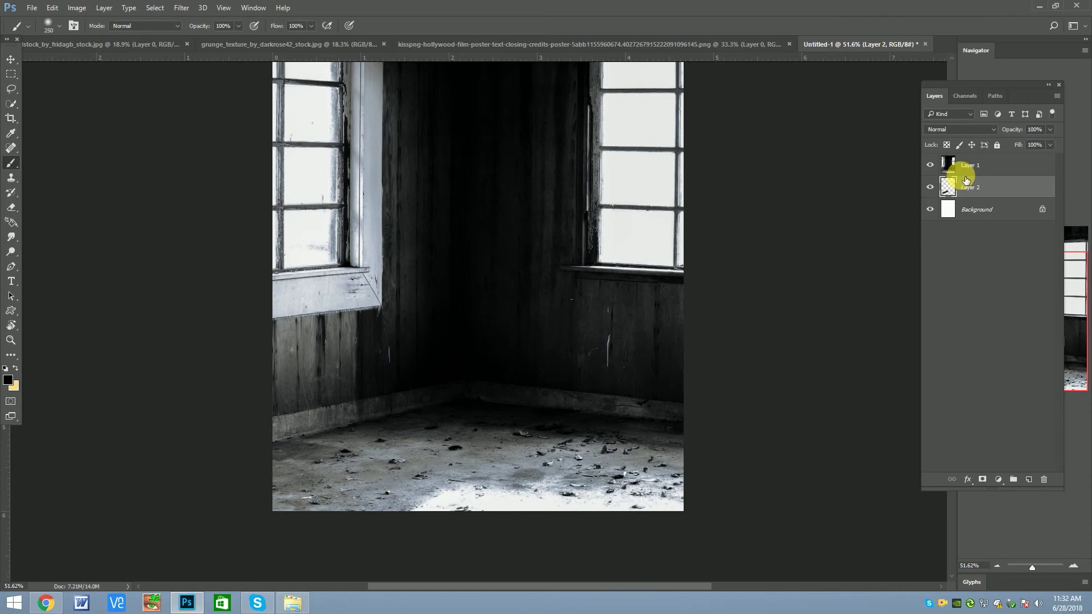
{"action": "scroll", "coordinate": [332, 419], "scroll_direction": "down", "scroll_amount": 3}
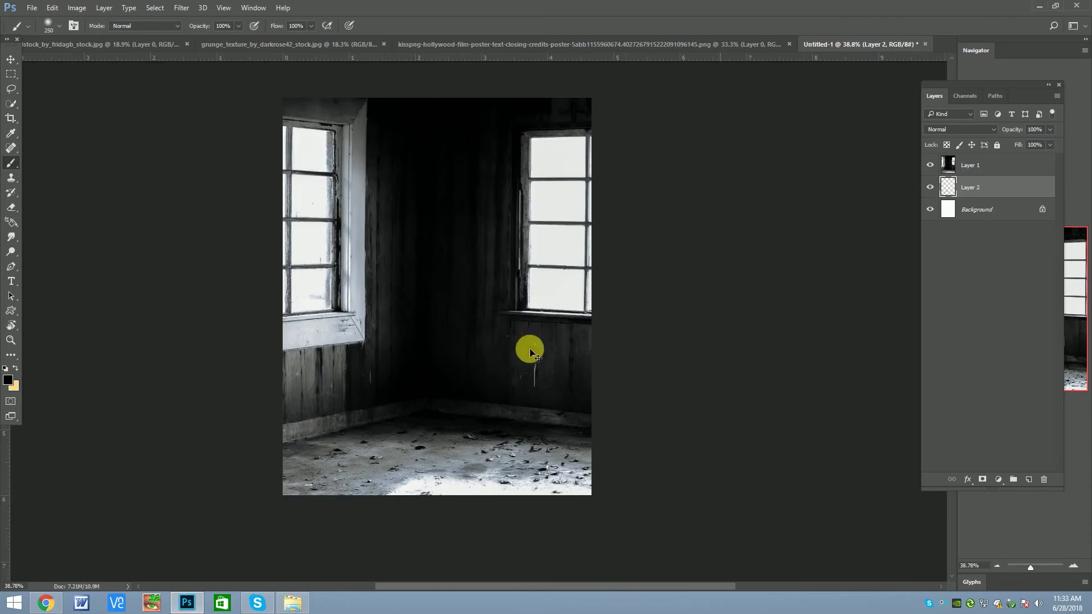
{"action": "left_click_drag", "start_coordinate": [996, 190], "coordinate": [996, 160]}
Step: With a 500 brush, paint black across the floor and lower Layer 2 opacity to 75%
{"action": "scroll", "coordinate": [406, 398], "scroll_direction": "up", "scroll_amount": 2}
{"action": "scroll", "coordinate": [412, 416], "scroll_direction": "down", "scroll_amount": 2}
{"action": "key", "text": "bracketright"}
{"action": "key", "text": "bracketright"}
{"action": "key", "text": "bracketright"}
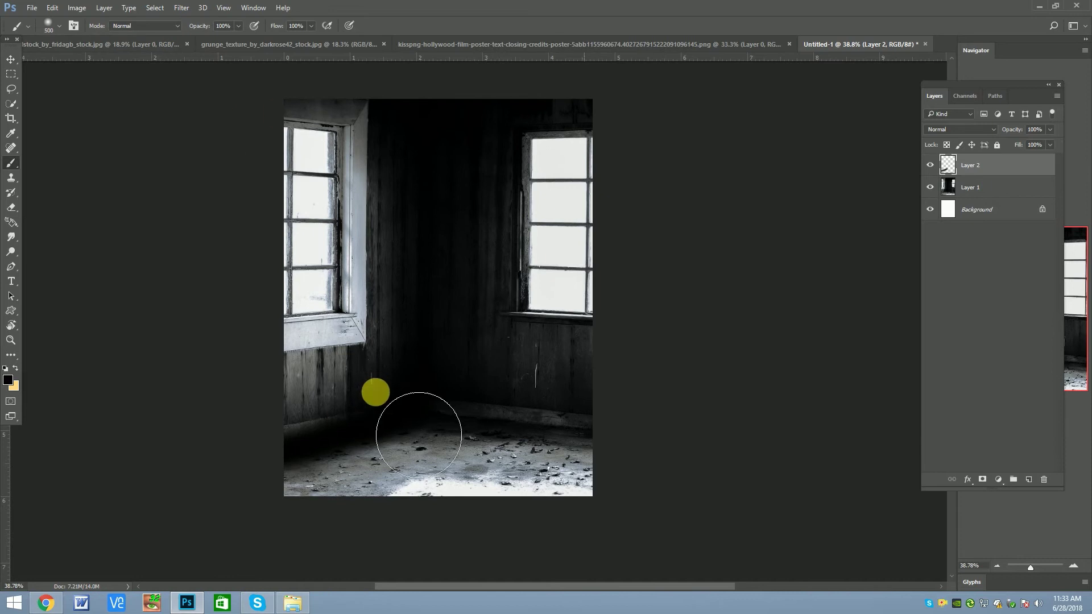
{"action": "mouse_move", "coordinate": [491, 463]}
{"action": "left_mouse_down"}
{"action": "mouse_move", "coordinate": [663, 488]}
{"action": "mouse_move", "coordinate": [446, 463]}
{"action": "mouse_move", "coordinate": [271, 471]}
{"action": "left_mouse_up"}
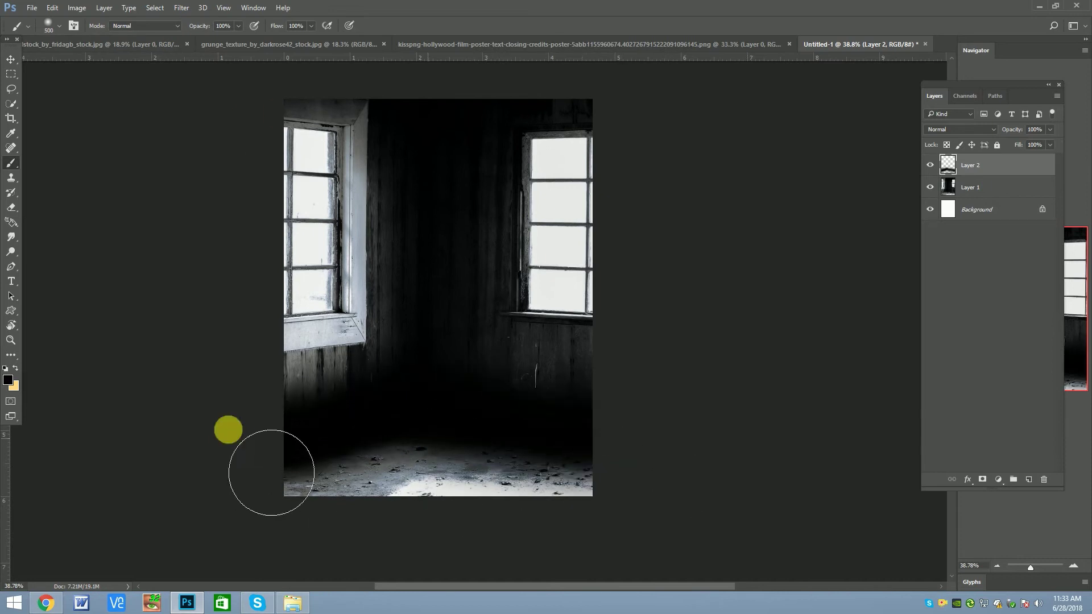
{"action": "mouse_move", "coordinate": [1028, 146]}
{"action": "left_mouse_down"}
{"action": "mouse_move", "coordinate": [1046, 147]}
{"action": "mouse_move", "coordinate": [1036, 143]}
{"action": "left_mouse_up"}
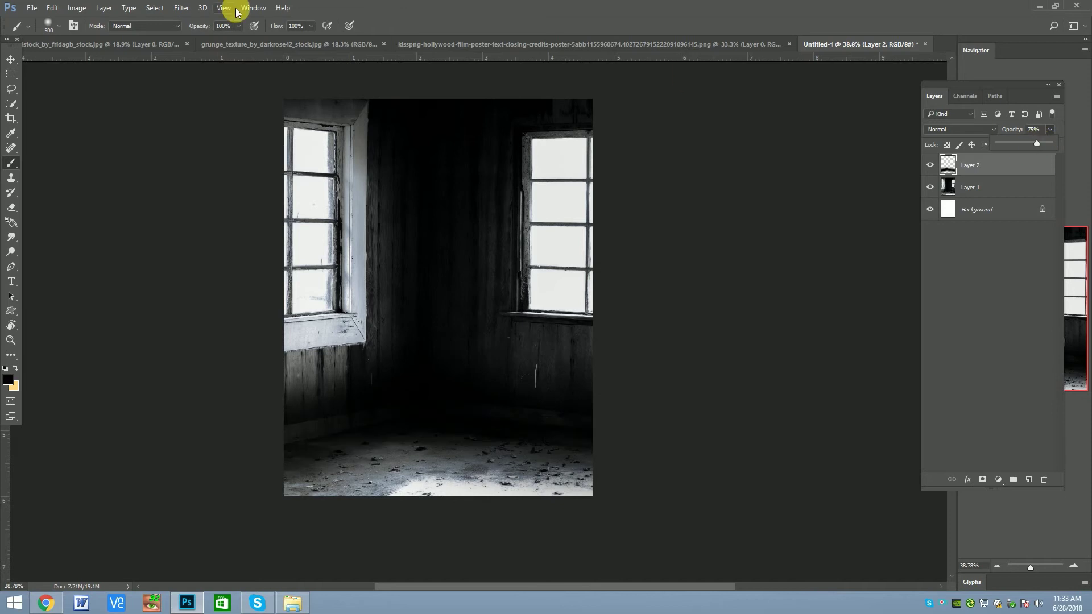
{"action": "left_click", "coordinate": [188, 12]}
Step: Gaussian-blur the floor shading, then paint black between the windows on new Layer 3
{"action": "left_click", "coordinate": [372, 176]}
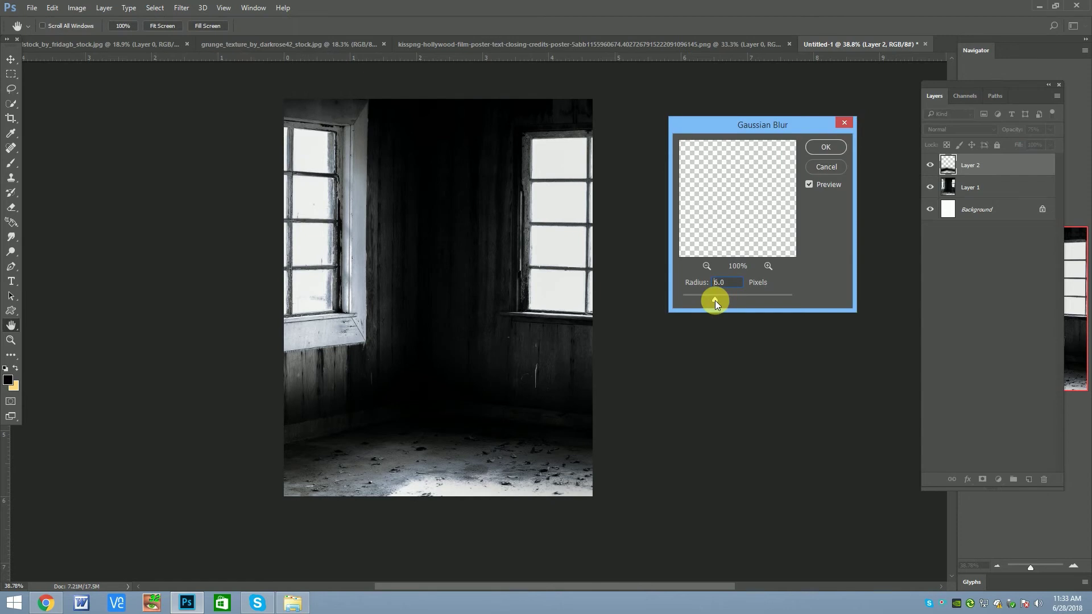
{"action": "left_click", "coordinate": [819, 147]}
{"action": "left_click", "coordinate": [1033, 482]}
{"action": "mouse_move", "coordinate": [463, 165]}
{"action": "left_mouse_down"}
{"action": "mouse_move", "coordinate": [511, 315]}
{"action": "mouse_move", "coordinate": [500, 256]}
{"action": "left_mouse_up"}
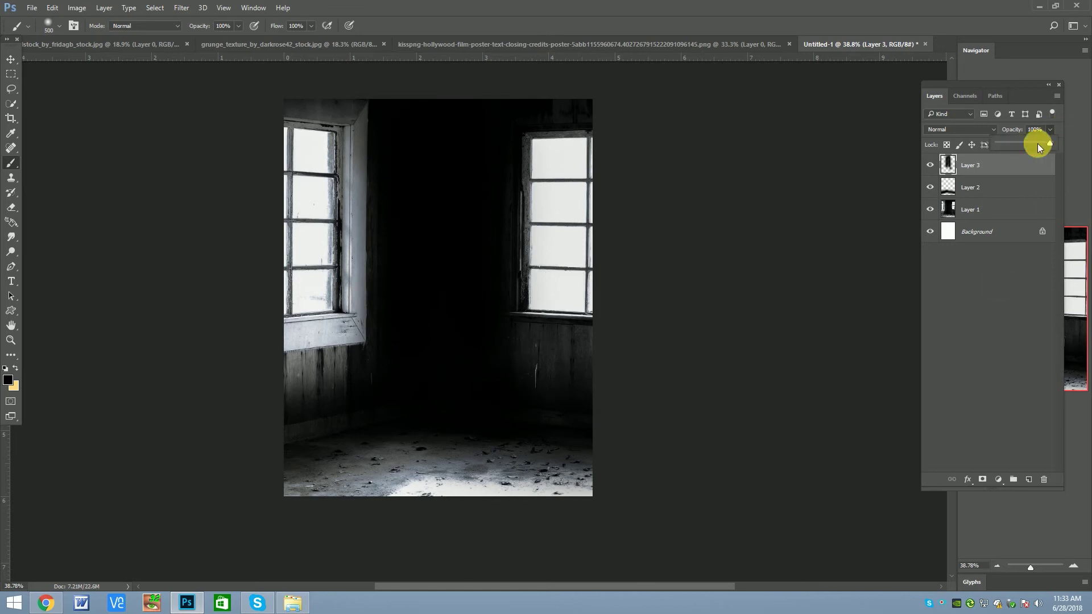
Step: Blur the wall shading with a 64.3 Gaussian Blur and set its opacity to 49%
{"action": "left_click_drag", "start_coordinate": [1038, 147], "coordinate": [1033, 147]}
{"action": "left_click", "coordinate": [158, 7]}
{"action": "mouse_move", "coordinate": [181, 8]}
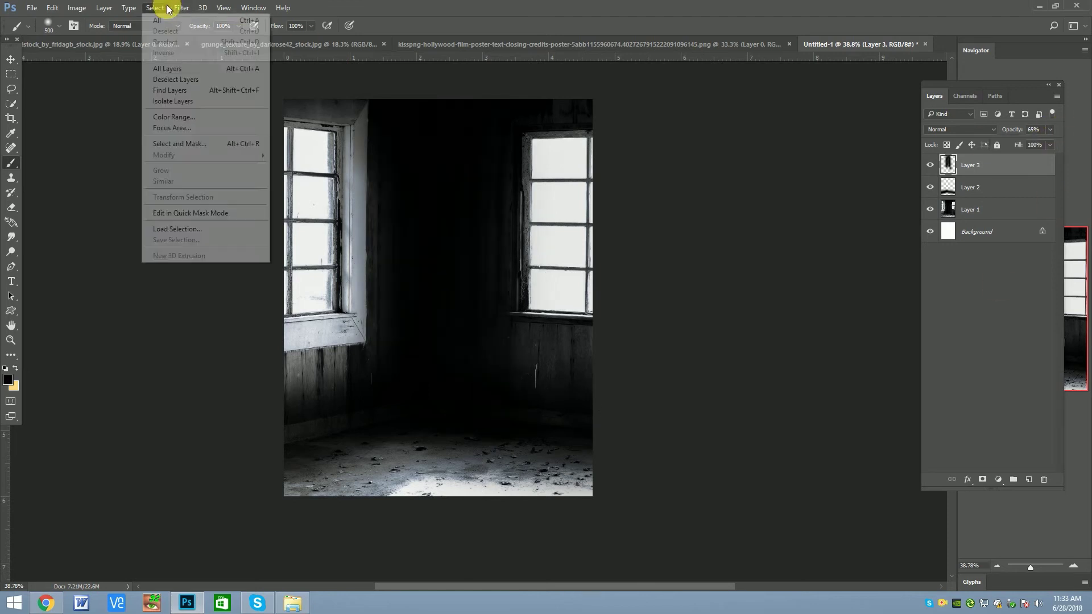
{"action": "left_click", "coordinate": [358, 175]}
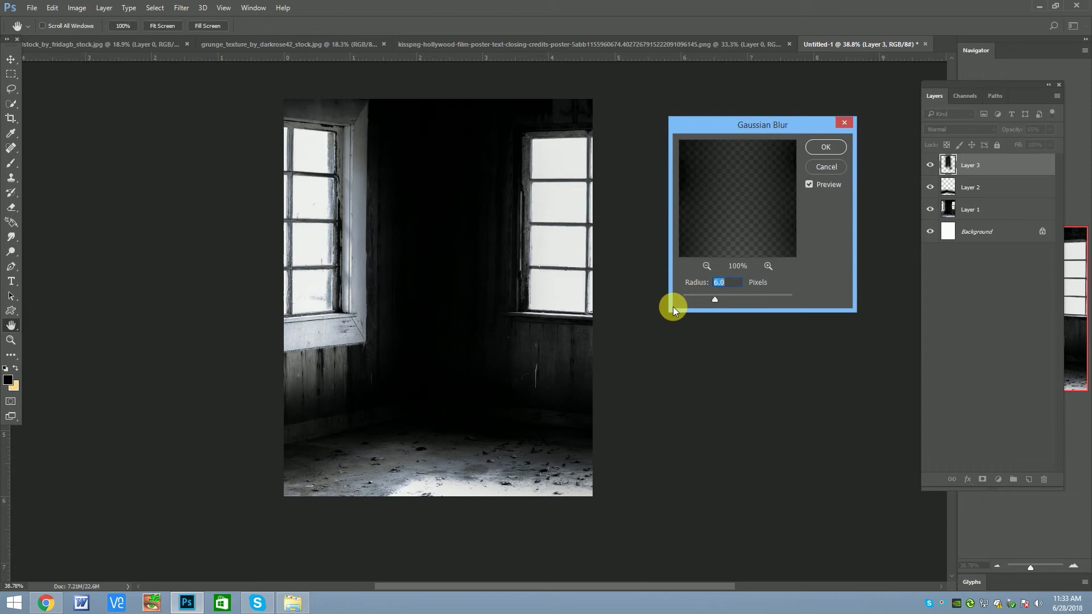
{"action": "left_click", "coordinate": [746, 297]}
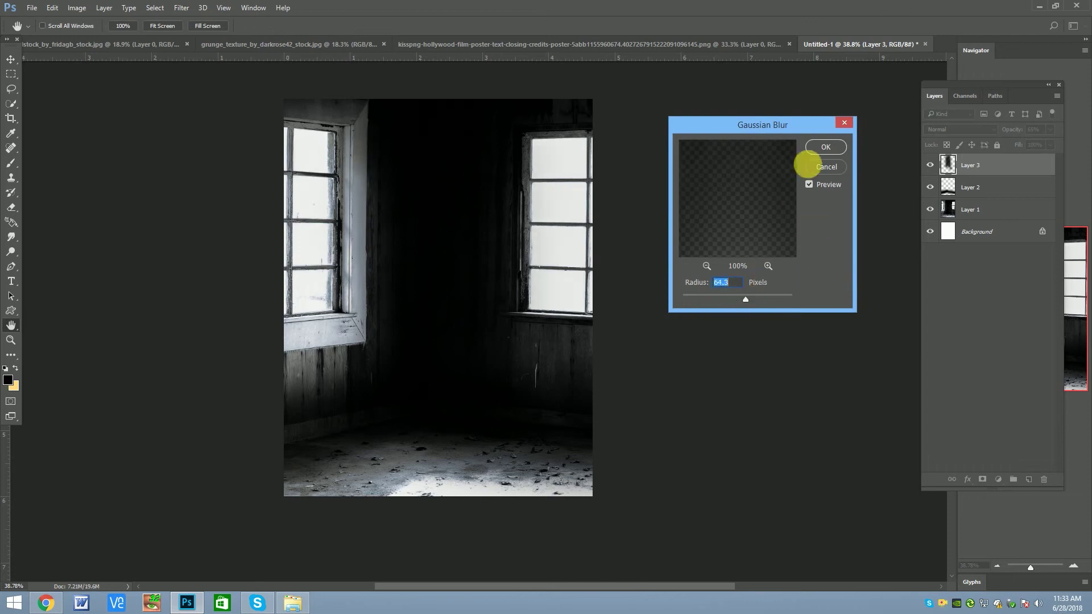
{"action": "key", "text": "Return"}
{"action": "key", "text": "b"}
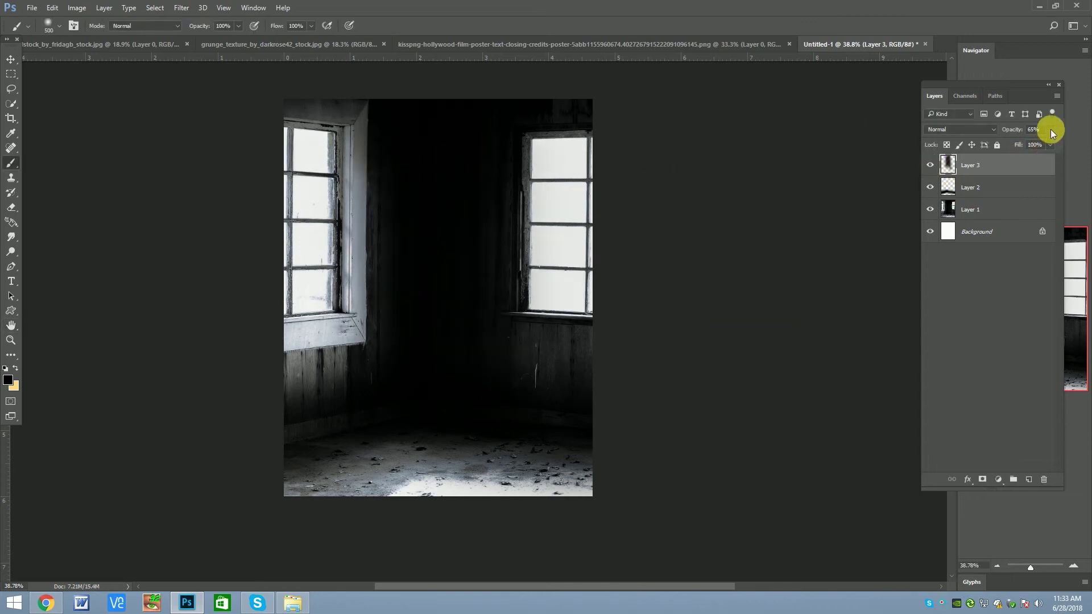
{"action": "left_click_drag", "start_coordinate": [1029, 145], "coordinate": [1029, 145]}
{"action": "left_click", "coordinate": [930, 165]}
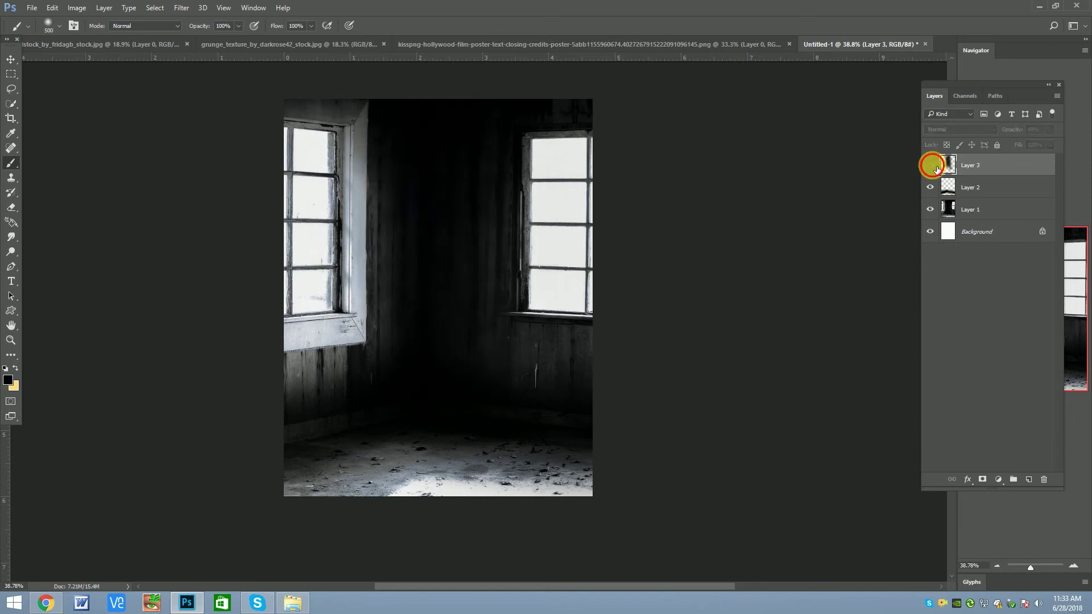
Step: Switch to the Move tool and select the room photo and floor shading layers in turn
{"action": "left_click", "coordinate": [10, 59]}
{"action": "scroll", "coordinate": [367, 199], "scroll_direction": "down", "scroll_amount": 2}
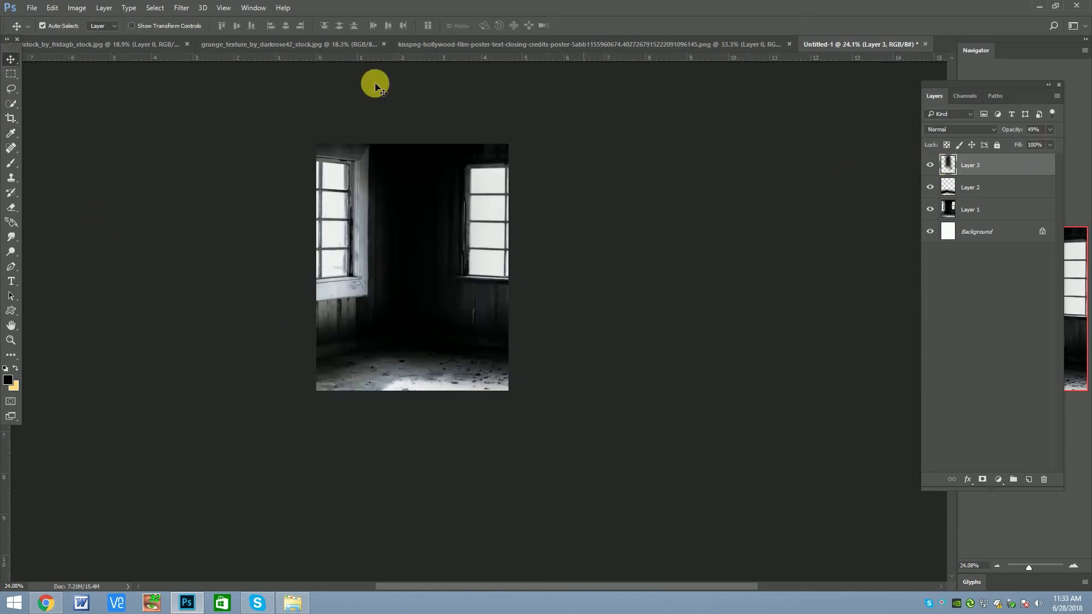
{"action": "scroll", "coordinate": [484, 284], "scroll_direction": "up", "scroll_amount": 2}
{"action": "left_click", "coordinate": [975, 209]}
{"action": "scroll", "coordinate": [556, 212], "scroll_direction": "down", "scroll_amount": 1}
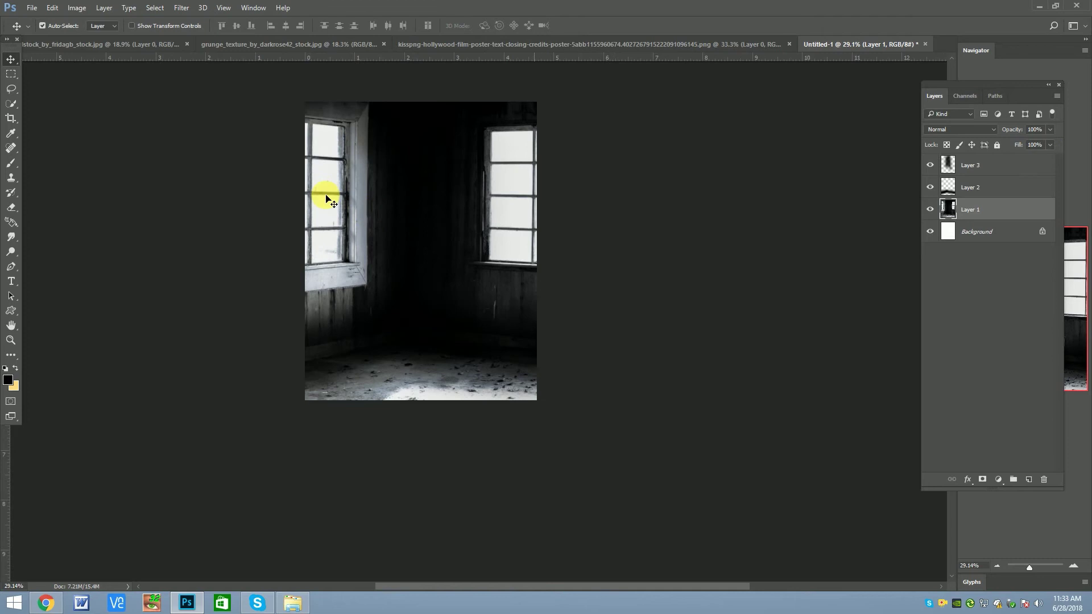
{"action": "scroll", "coordinate": [325, 195], "scroll_direction": "up", "scroll_amount": 1}
{"action": "left_click", "coordinate": [991, 185]}
{"action": "left_click", "coordinate": [997, 216]}
{"action": "left_click", "coordinate": [998, 480]}
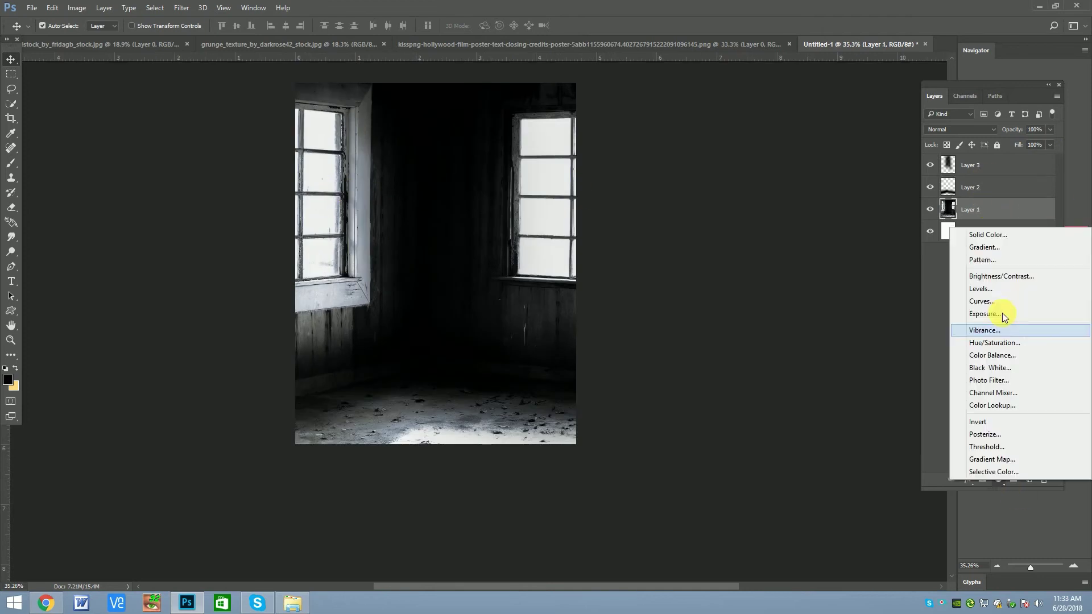
Step: Add a Brightness/Contrast adjustment with Brightness -117 and Contrast -31
{"action": "left_click", "coordinate": [1001, 277]}
{"action": "mouse_move", "coordinate": [745, 327]}
{"action": "left_mouse_down"}
{"action": "mouse_move", "coordinate": [640, 326]}
{"action": "mouse_move", "coordinate": [696, 328]}
{"action": "mouse_move", "coordinate": [662, 352]}
{"action": "mouse_move", "coordinate": [690, 322]}
{"action": "left_mouse_up"}
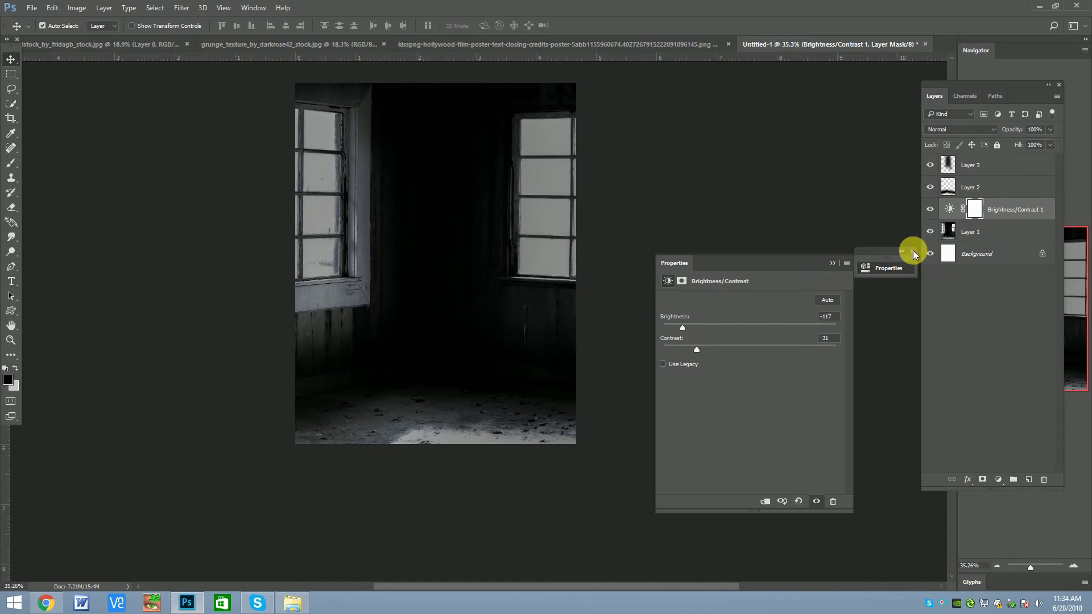
{"action": "left_click", "coordinate": [847, 256]}
Step: Move the Brightness/Contrast layer to the top of the stack and switch to grunge_texture
{"action": "scroll", "coordinate": [461, 257], "scroll_direction": "down", "scroll_amount": 2}
{"action": "scroll", "coordinate": [461, 257], "scroll_direction": "up", "scroll_amount": 1}
{"action": "left_click", "coordinate": [931, 210]}
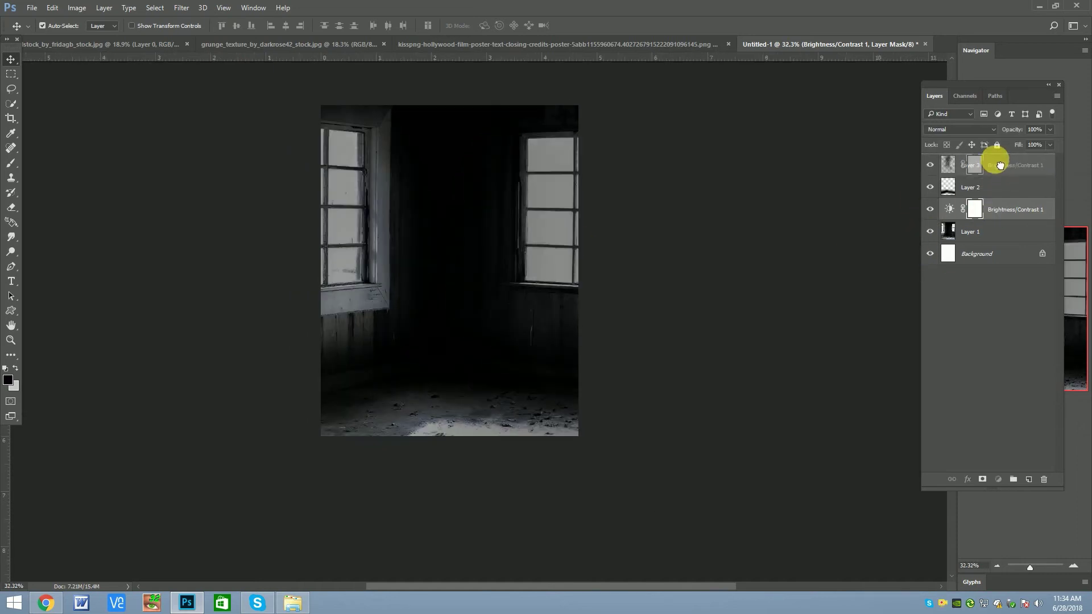
{"action": "left_click_drag", "start_coordinate": [995, 214], "coordinate": [995, 161]}
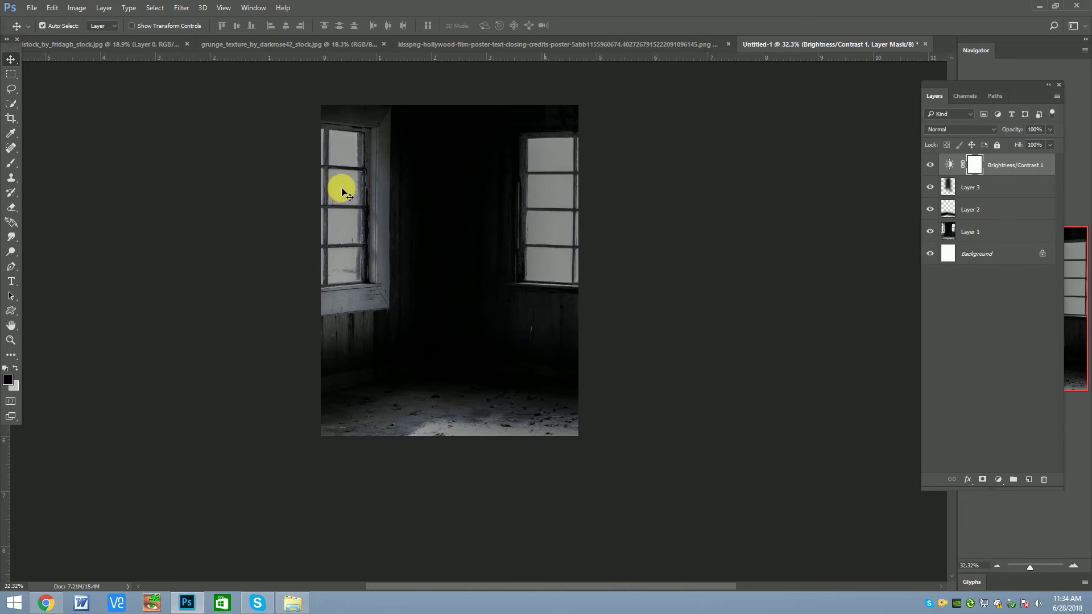
{"action": "left_click", "coordinate": [499, 45]}
Step: In the stock_by_fridagb document, disable Layer 0's mask and hide Layer 0
{"action": "left_click", "coordinate": [286, 44]}
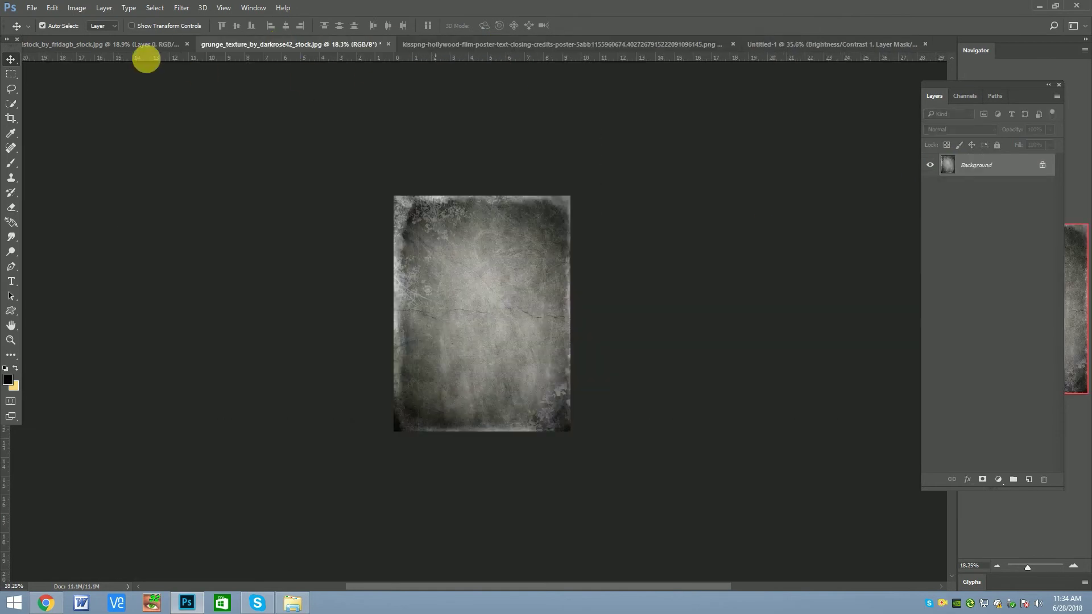
{"action": "left_click", "coordinate": [146, 46]}
{"action": "left_click", "coordinate": [937, 165]}
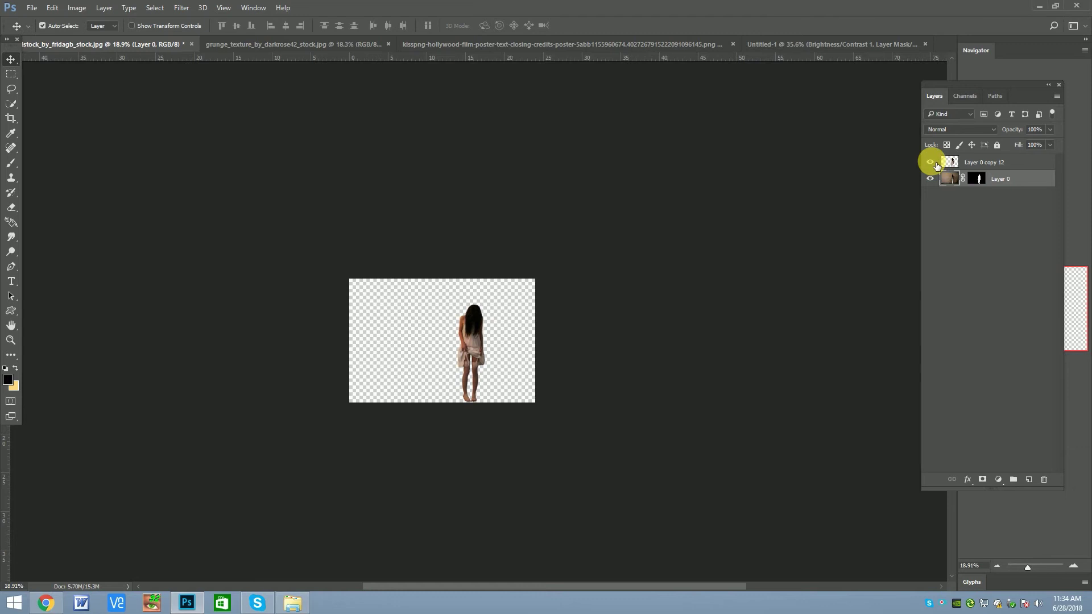
{"action": "right_click", "coordinate": [979, 182]}
{"action": "left_click", "coordinate": [984, 187]}
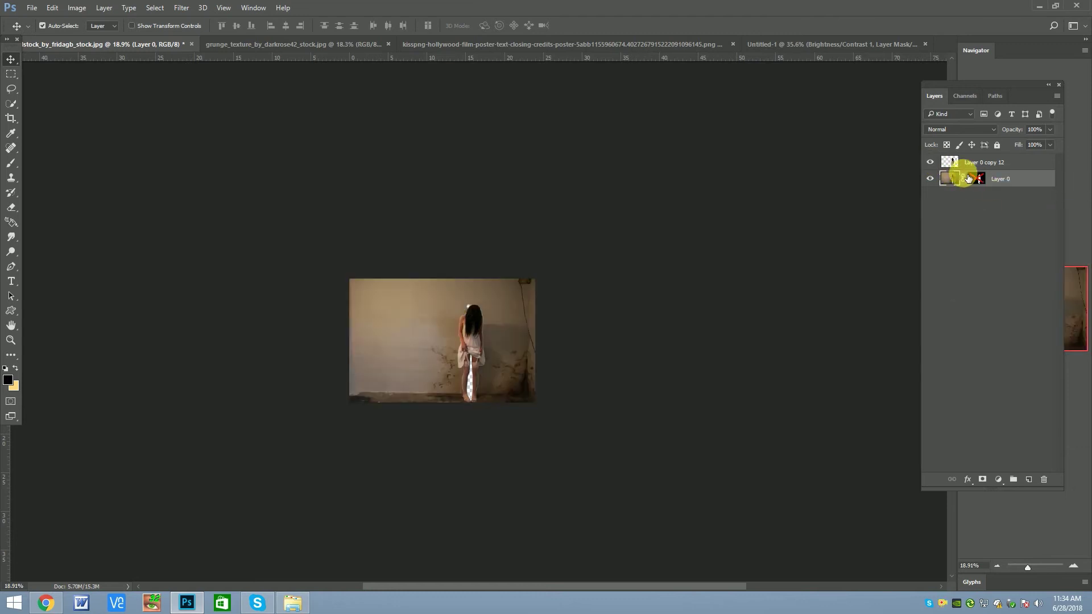
{"action": "left_click", "coordinate": [931, 179]}
Step: Drag Layer 0 copy 12 into the poster so the girl stands mid-room
{"action": "mouse_move", "coordinate": [987, 163]}
{"action": "left_mouse_down"}
{"action": "mouse_move", "coordinate": [550, 280]}
{"action": "mouse_move", "coordinate": [511, 257]}
{"action": "mouse_move", "coordinate": [475, 294]}
{"action": "left_mouse_up"}
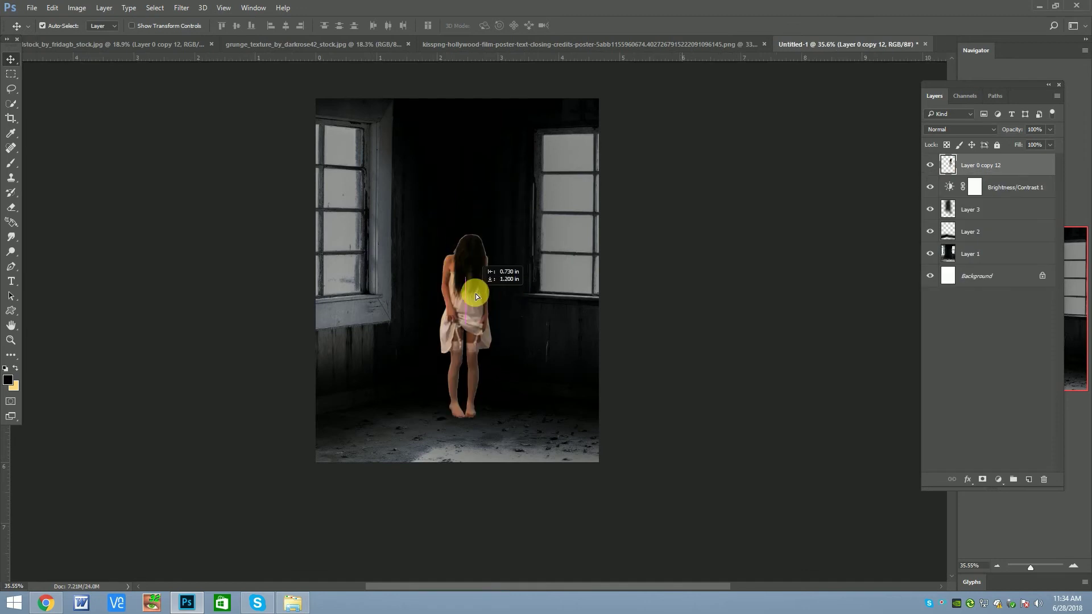
{"action": "scroll", "coordinate": [463, 193], "scroll_direction": "up", "scroll_amount": 8}
{"action": "scroll", "coordinate": [458, 189], "scroll_direction": "down", "scroll_amount": 4}
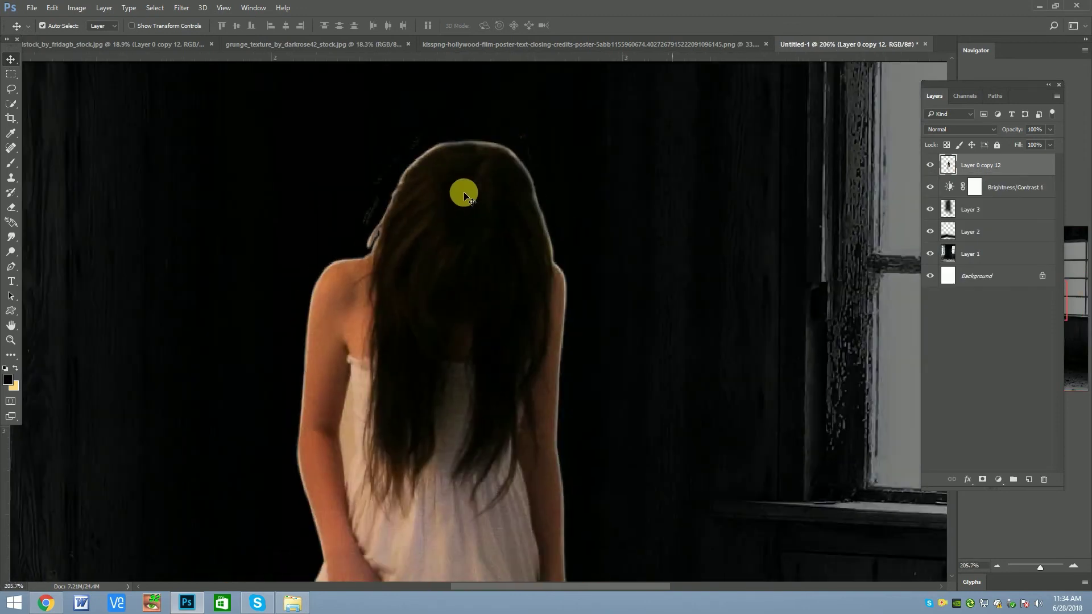
{"action": "scroll", "coordinate": [433, 249], "scroll_direction": "up", "scroll_amount": 1}
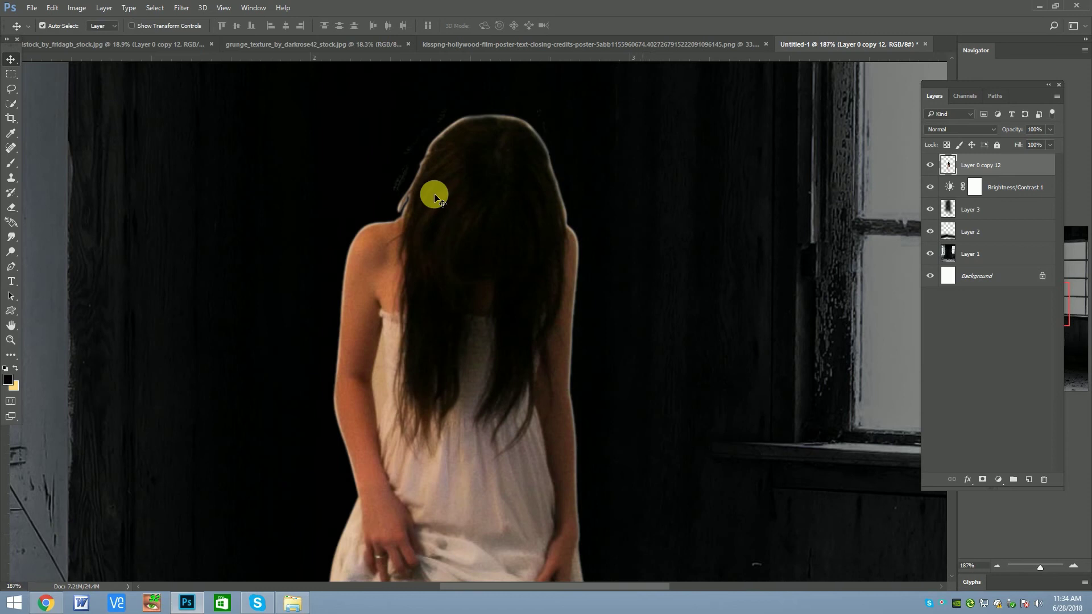
{"action": "left_click", "coordinate": [9, 199]}
{"action": "scroll", "coordinate": [405, 178], "scroll_direction": "down", "scroll_amount": 1}
Step: Erase the stray hair strand beside the girl's head with a smaller eraser
{"action": "scroll", "coordinate": [405, 178], "scroll_direction": "up", "scroll_amount": 2}
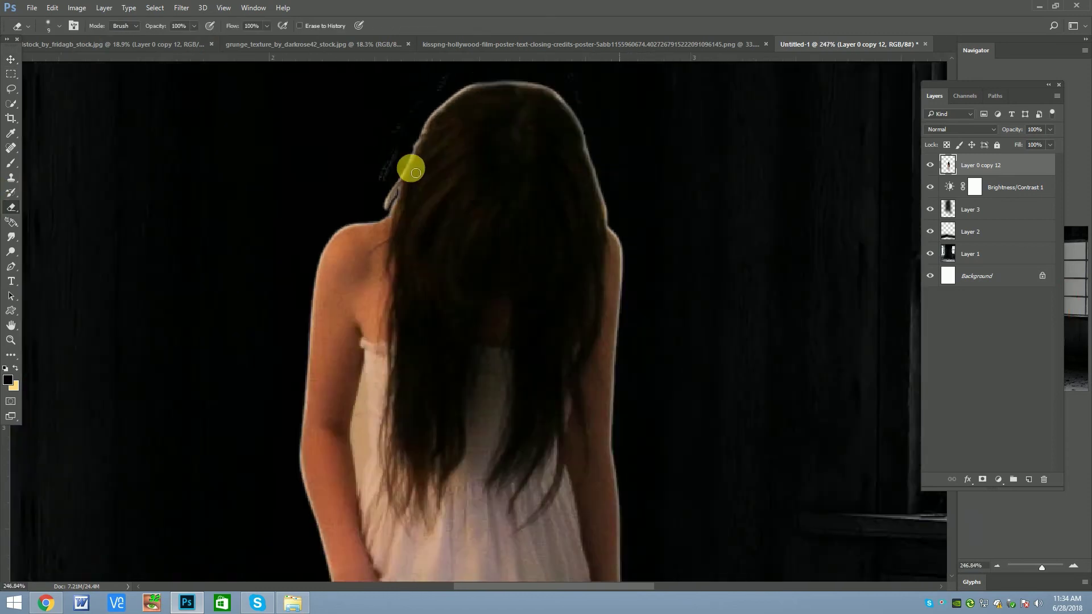
{"action": "scroll", "coordinate": [392, 154], "scroll_direction": "up", "scroll_amount": 2}
{"action": "mouse_move", "coordinate": [404, 172]}
{"action": "left_mouse_down"}
{"action": "mouse_move", "coordinate": [385, 234]}
{"action": "mouse_move", "coordinate": [419, 129]}
{"action": "mouse_move", "coordinate": [429, 129]}
{"action": "mouse_move", "coordinate": [394, 228]}
{"action": "left_mouse_up"}
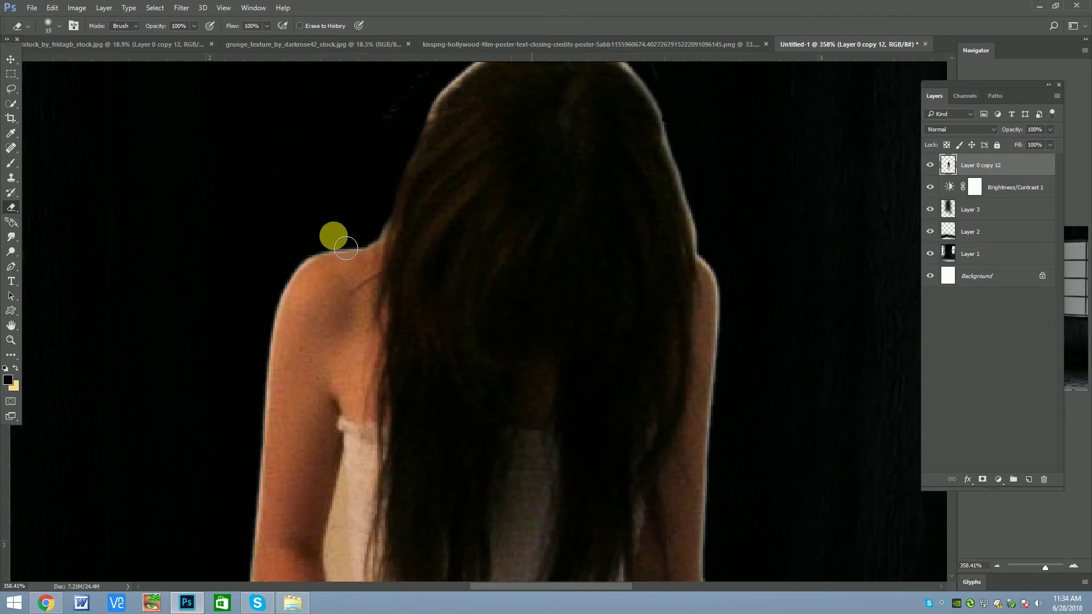
{"action": "scroll", "coordinate": [332, 236], "scroll_direction": "down", "scroll_amount": 1}
{"action": "key", "text": "["}
{"action": "key", "text": "["}
{"action": "scroll", "coordinate": [319, 342], "scroll_direction": "down", "scroll_amount": 1}
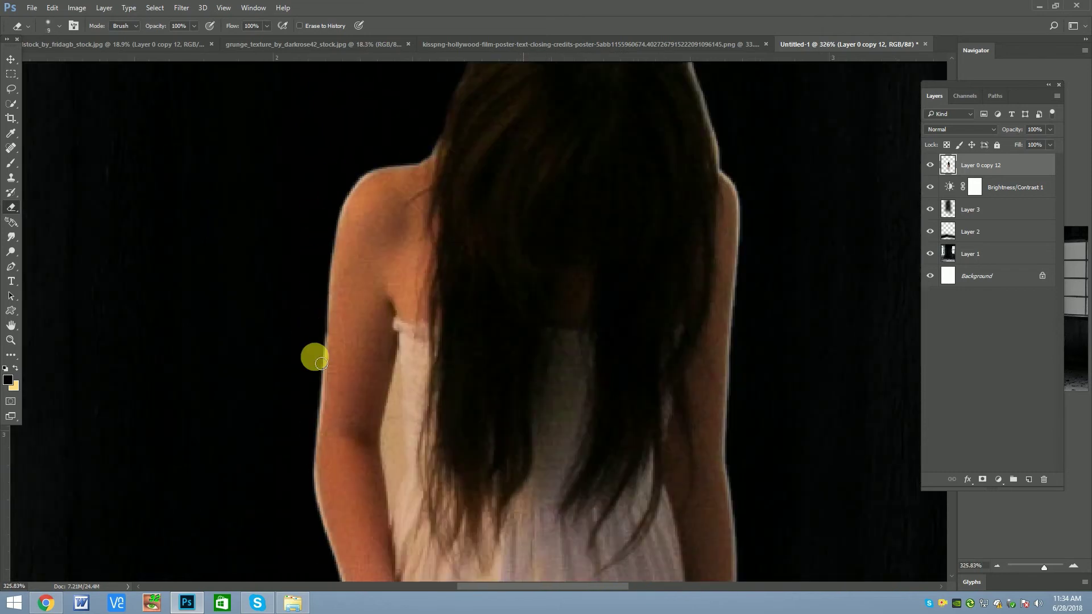
{"action": "scroll", "coordinate": [315, 358], "scroll_direction": "down", "scroll_amount": 4}
{"action": "scroll", "coordinate": [452, 215], "scroll_direction": "down", "scroll_amount": 3}
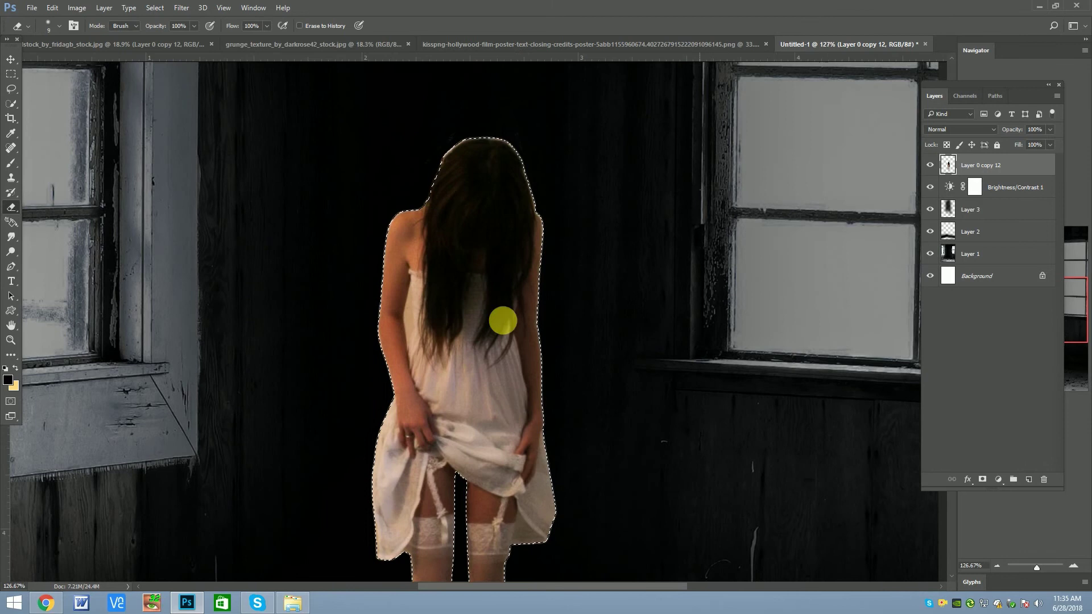
{"action": "scroll", "coordinate": [583, 230], "scroll_direction": "up", "scroll_amount": 5}
Step: Contract the girl's selection to trim the light fringe, then deselect
{"action": "left_click", "coordinate": [190, 14]}
{"action": "mouse_move", "coordinate": [163, 155]}
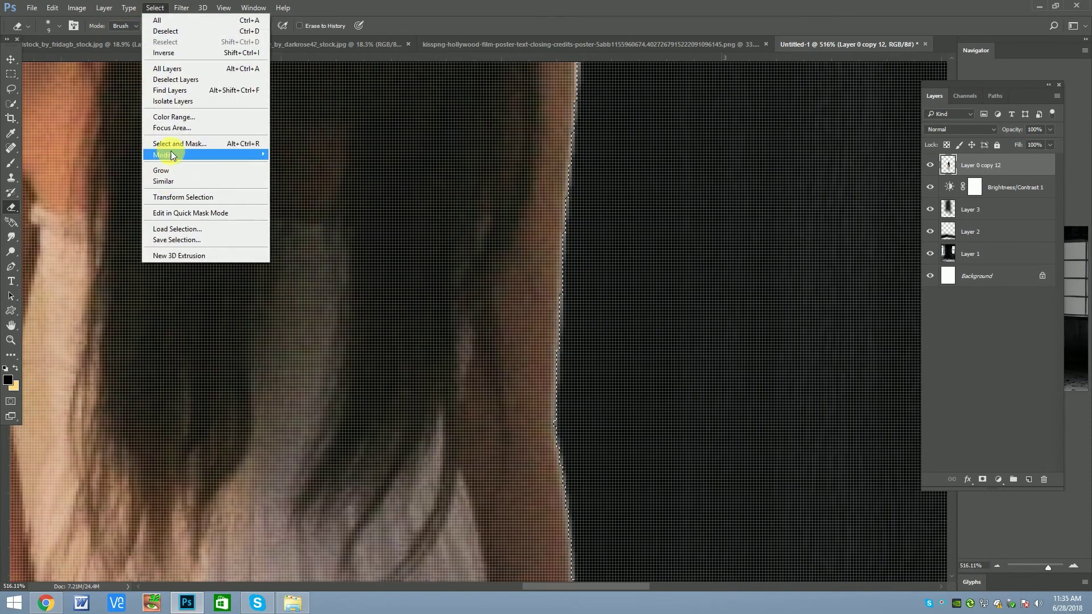
{"action": "left_click", "coordinate": [297, 186]}
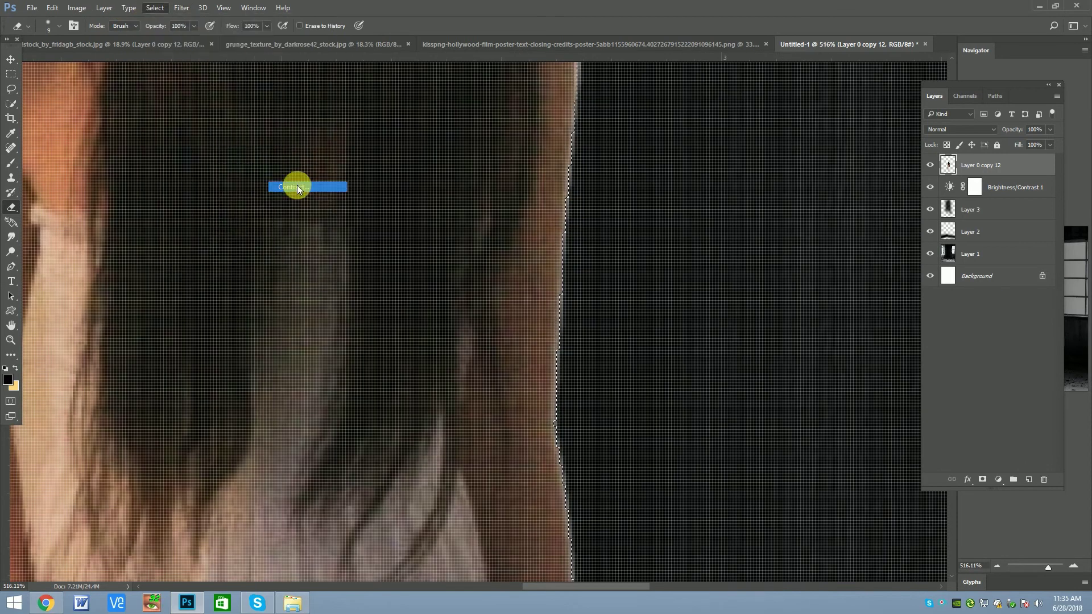
{"action": "key", "text": "Return"}
{"action": "scroll", "coordinate": [501, 348], "scroll_direction": "down", "scroll_amount": 5}
{"action": "scroll", "coordinate": [490, 434], "scroll_direction": "up", "scroll_amount": 2}
{"action": "scroll", "coordinate": [490, 434], "scroll_direction": "up", "scroll_amount": 1}
{"action": "scroll", "coordinate": [496, 439], "scroll_direction": "up", "scroll_amount": 1}
{"action": "key", "text": "ctrl+d"}
{"action": "scroll", "coordinate": [431, 362], "scroll_direction": "down", "scroll_amount": 3}
{"action": "scroll", "coordinate": [356, 135], "scroll_direction": "up", "scroll_amount": 3}
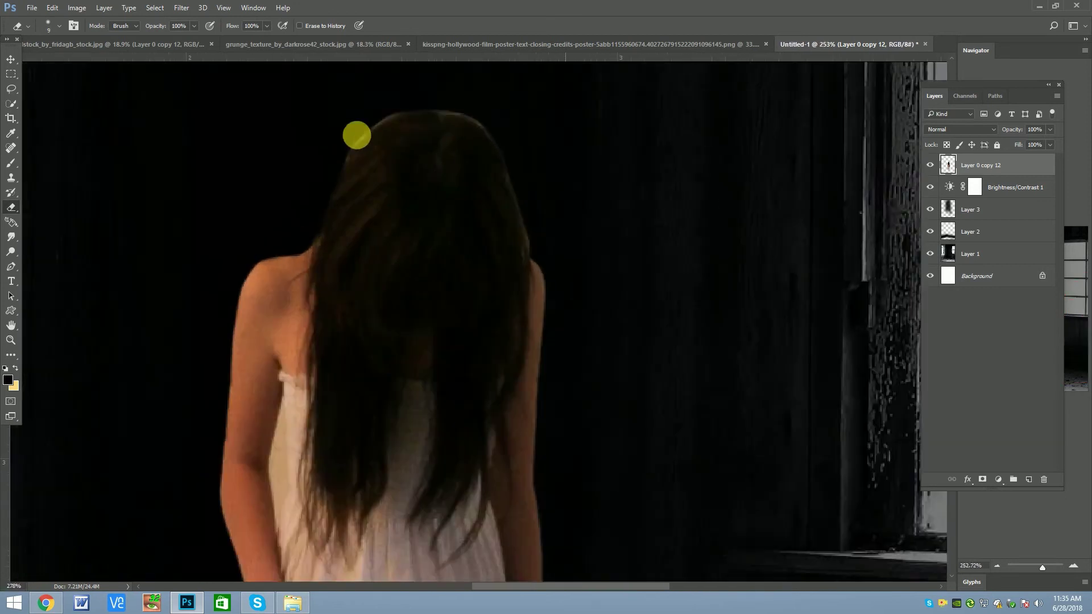
{"action": "scroll", "coordinate": [418, 219], "scroll_direction": "down", "scroll_amount": 2}
{"action": "scroll", "coordinate": [419, 218], "scroll_direction": "down", "scroll_amount": 3}
Step: Scale up the girl figure and reposition her higher in the room
{"action": "key", "text": "ctrl+t"}
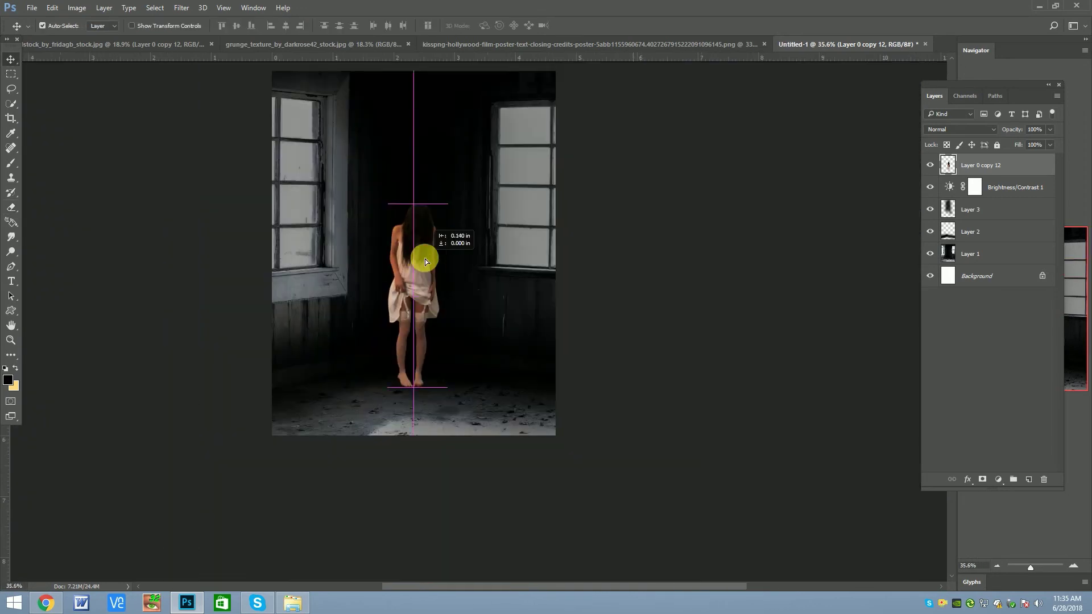
{"action": "left_click_drag", "start_coordinate": [447, 203], "coordinate": [478, 179]}
{"action": "left_click_drag", "start_coordinate": [411, 290], "coordinate": [419, 244]}
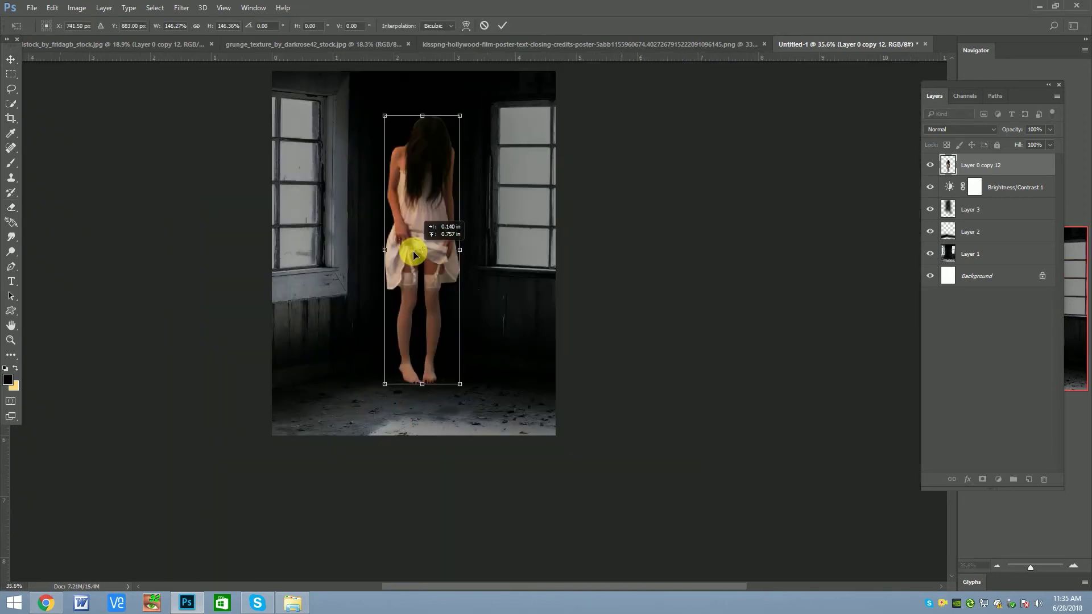
{"action": "left_click_drag", "start_coordinate": [463, 112], "coordinate": [463, 136]}
{"action": "left_click_drag", "start_coordinate": [401, 245], "coordinate": [432, 234]}
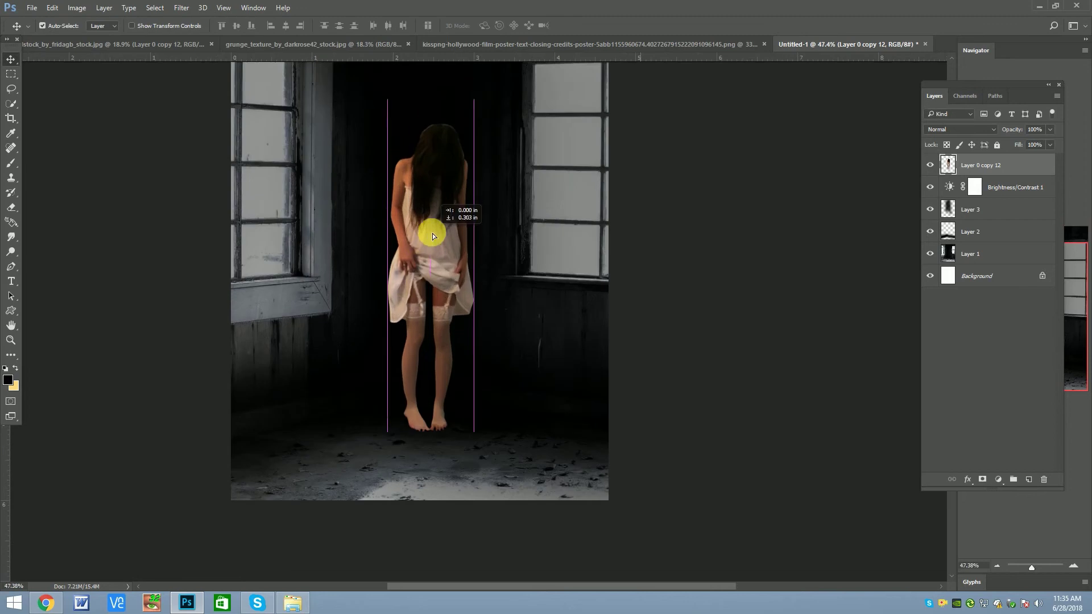
{"action": "scroll", "coordinate": [435, 414], "scroll_direction": "up", "scroll_amount": 4}
{"action": "scroll", "coordinate": [435, 414], "scroll_direction": "down", "scroll_amount": 3}
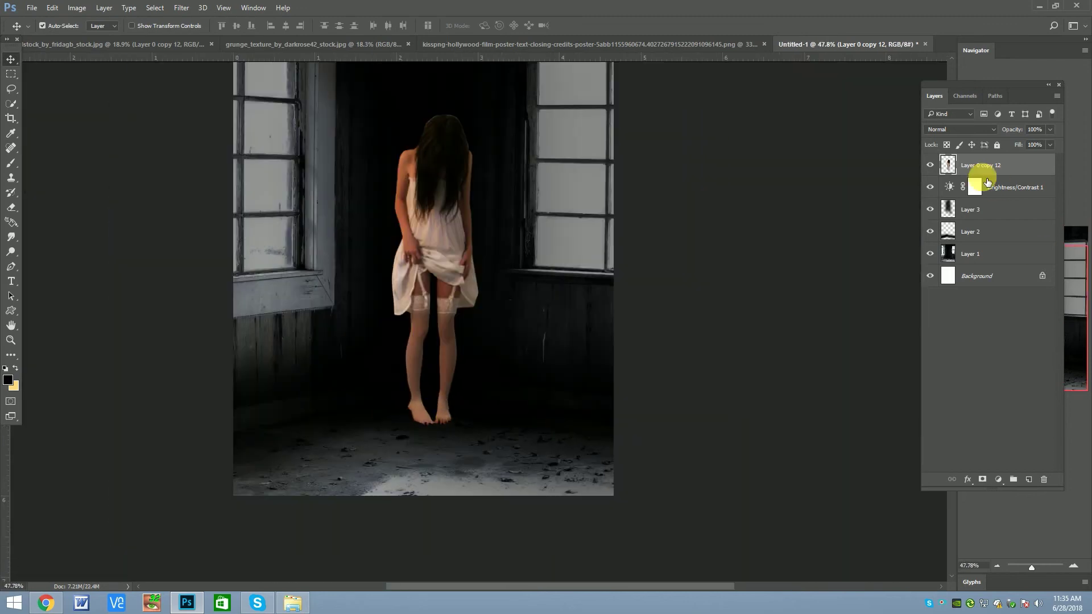
Step: Move the girl's layer, Layer 0 copy 12, below Layer 3 in the Layers panel
{"action": "mouse_move", "coordinate": [979, 165]}
{"action": "left_mouse_down"}
{"action": "mouse_move", "coordinate": [983, 248]}
{"action": "mouse_move", "coordinate": [989, 197]}
{"action": "left_mouse_up"}
{"action": "scroll", "coordinate": [431, 381], "scroll_direction": "up", "scroll_amount": 2}
{"action": "scroll", "coordinate": [431, 382], "scroll_direction": "down", "scroll_amount": 2}
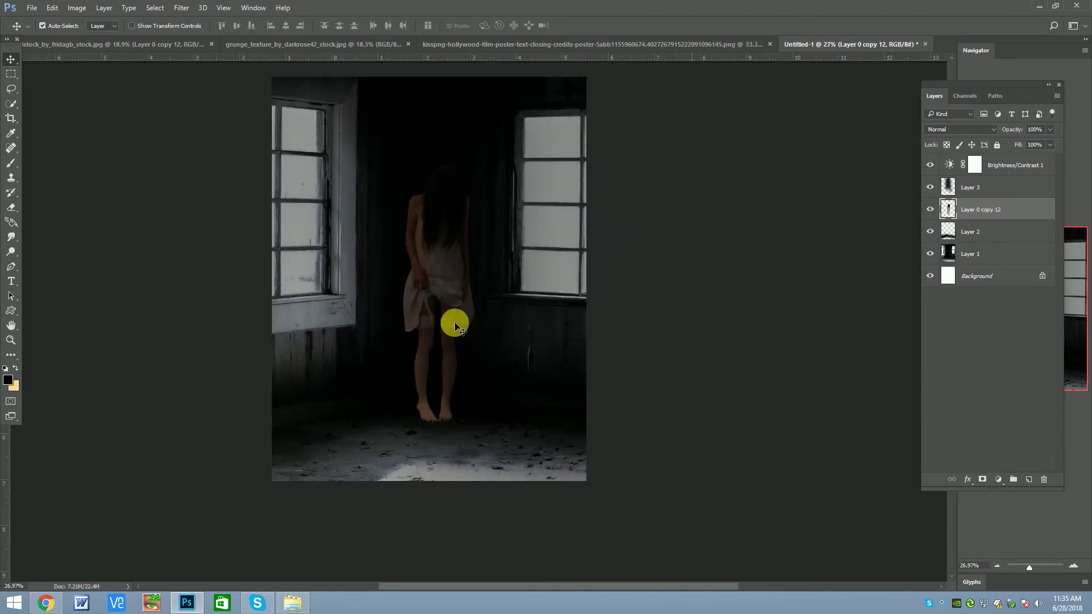
{"action": "scroll", "coordinate": [456, 319], "scroll_direction": "down", "scroll_amount": 1}
{"action": "left_click", "coordinate": [452, 295]}
Step: Nudge the girl slightly left to centre her between the windows
{"action": "left_click", "coordinate": [979, 206]}
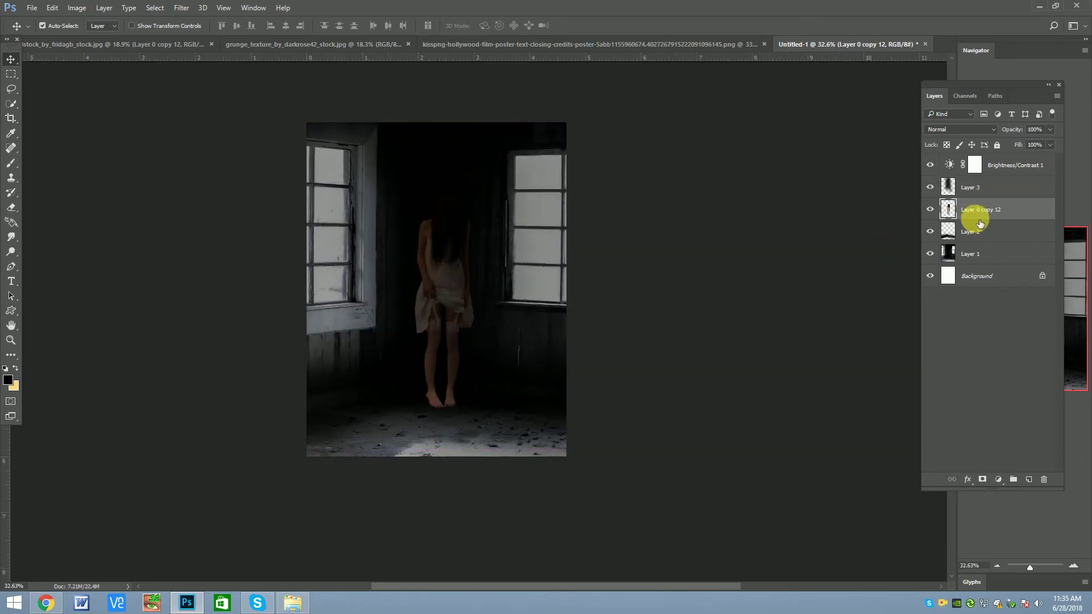
{"action": "key", "text": "ctrl+t"}
{"action": "left_click_drag", "start_coordinate": [466, 267], "coordinate": [458, 268]}
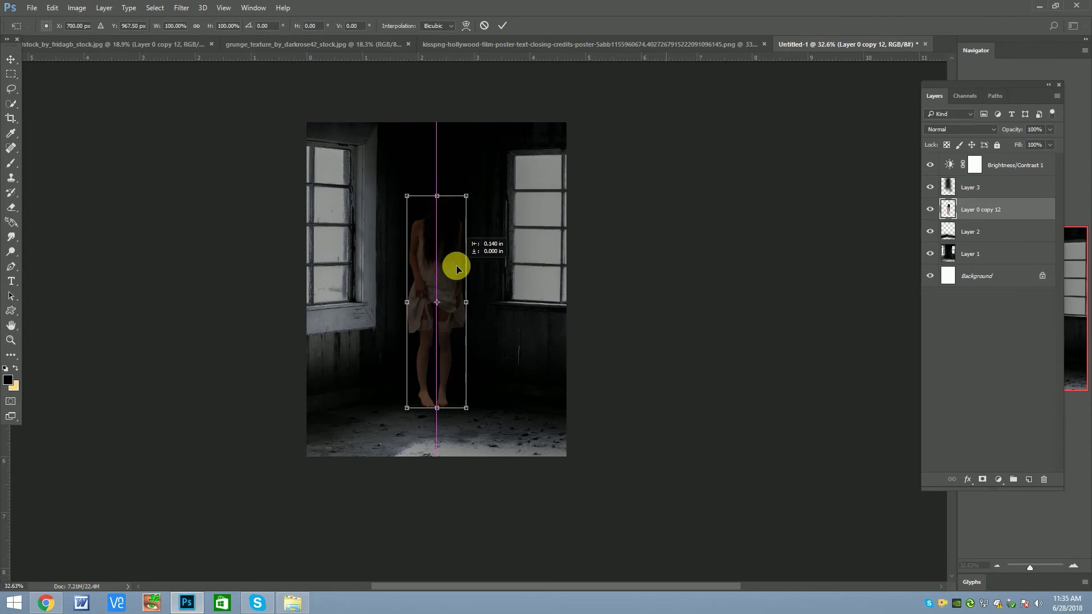
{"action": "key", "text": "Return"}
{"action": "left_click", "coordinate": [439, 306]}
{"action": "scroll", "coordinate": [447, 370], "scroll_direction": "up", "scroll_amount": 3}
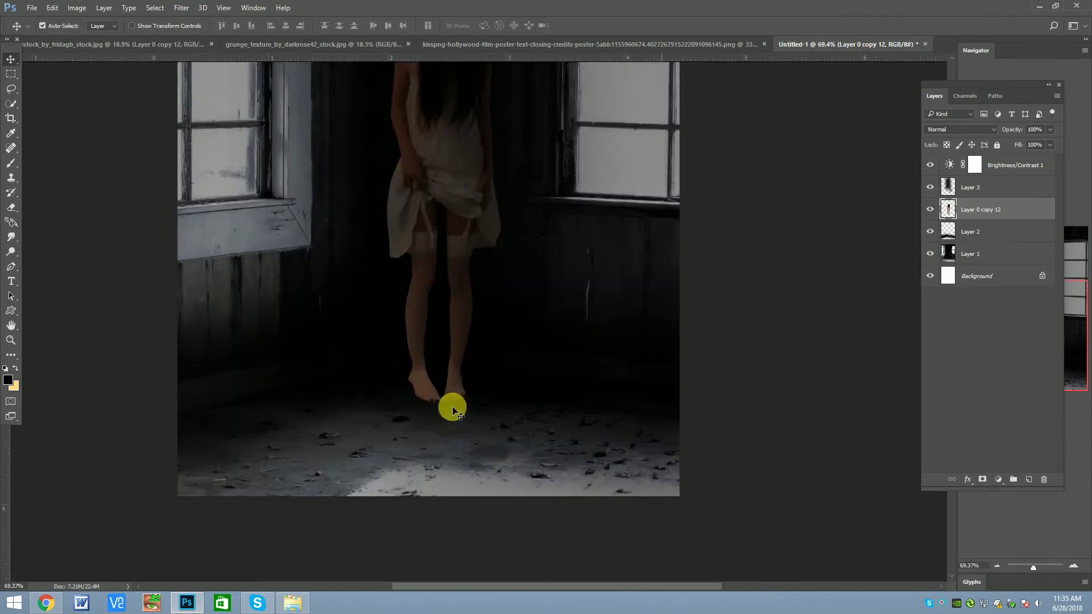
{"action": "left_click", "coordinate": [975, 209]}
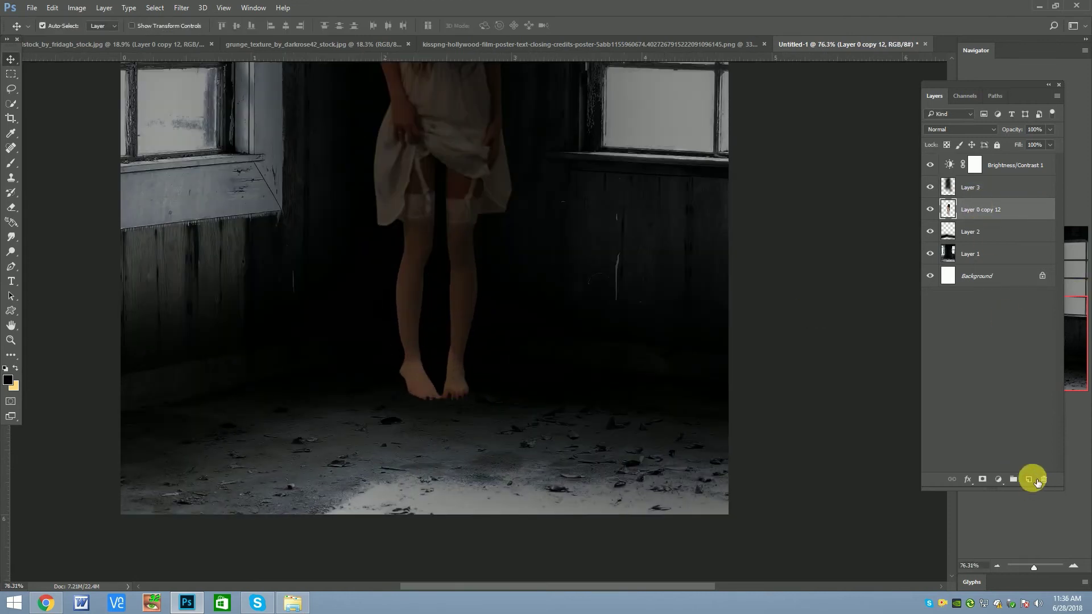
Step: Add a new empty layer beneath the girl's layer and set the brush size to 125
{"action": "left_click", "coordinate": [1029, 480]}
{"action": "left_click_drag", "start_coordinate": [990, 211], "coordinate": [987, 239]}
{"action": "left_click", "coordinate": [11, 164]}
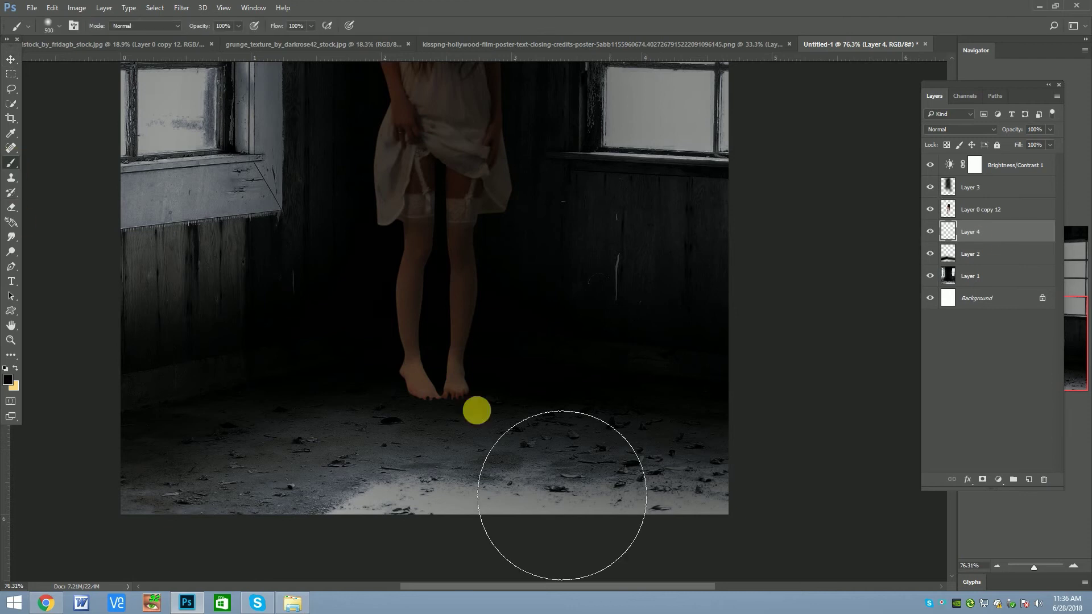
{"action": "key", "text": "bracketleft"}
{"action": "key", "text": "bracketleft"}
{"action": "key", "text": "bracketleft"}
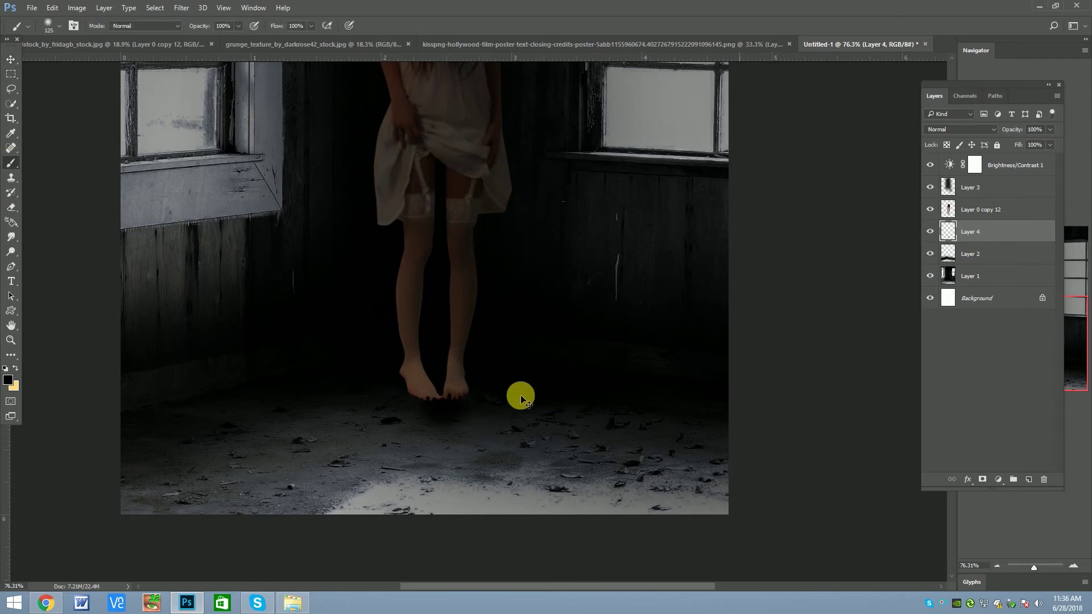
Step: Stretch the painted black shadow wider and taller under the girl's feet
{"action": "key", "text": "ctrl+t"}
{"action": "mouse_move", "coordinate": [489, 404]}
{"action": "left_mouse_down"}
{"action": "mouse_move", "coordinate": [558, 402]}
{"action": "mouse_move", "coordinate": [484, 390]}
{"action": "left_mouse_up"}
{"action": "left_click_drag", "start_coordinate": [437, 346], "coordinate": [438, 343]}
{"action": "left_click_drag", "start_coordinate": [555, 390], "coordinate": [634, 396]}
{"action": "key", "text": "Return"}
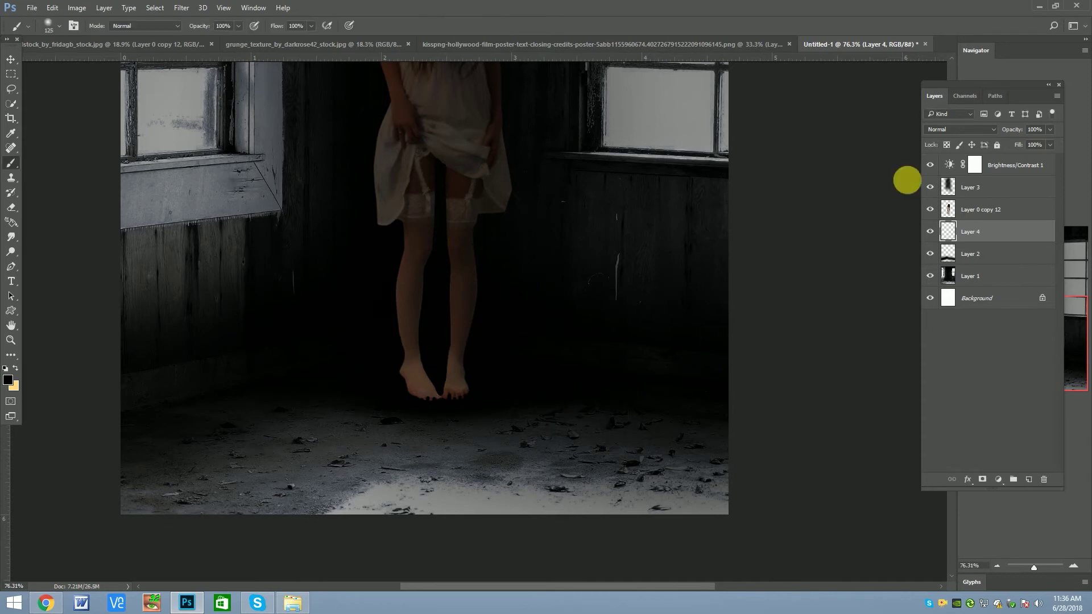
Step: Soften the shadow with a Gaussian Blur of radius 64.3 px
{"action": "left_click", "coordinate": [181, 7]}
{"action": "left_click", "coordinate": [372, 174]}
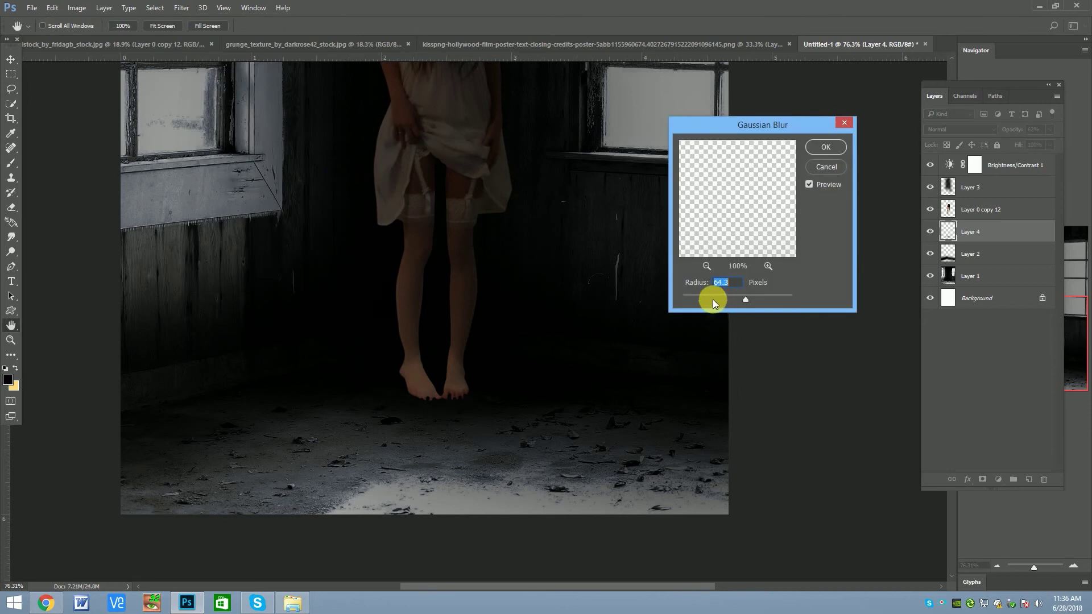
{"action": "left_click", "coordinate": [826, 147]}
{"action": "scroll", "coordinate": [402, 371], "scroll_direction": "down", "scroll_amount": 3}
{"action": "scroll", "coordinate": [452, 364], "scroll_direction": "down", "scroll_amount": 3}
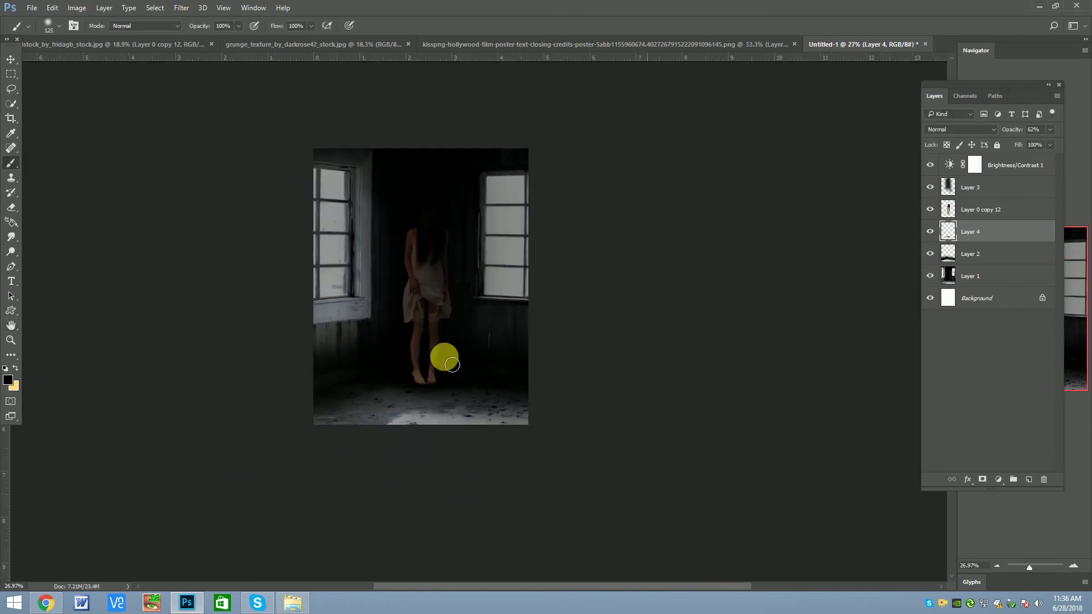
{"action": "scroll", "coordinate": [429, 303], "scroll_direction": "up", "scroll_amount": 2}
Step: Select the girl's layer and open the Camera Raw Filter on it
{"action": "key", "text": "v"}
{"action": "left_click", "coordinate": [419, 244]}
{"action": "left_click", "coordinate": [973, 209]}
{"action": "left_click", "coordinate": [181, 8]}
{"action": "left_click", "coordinate": [274, 75]}
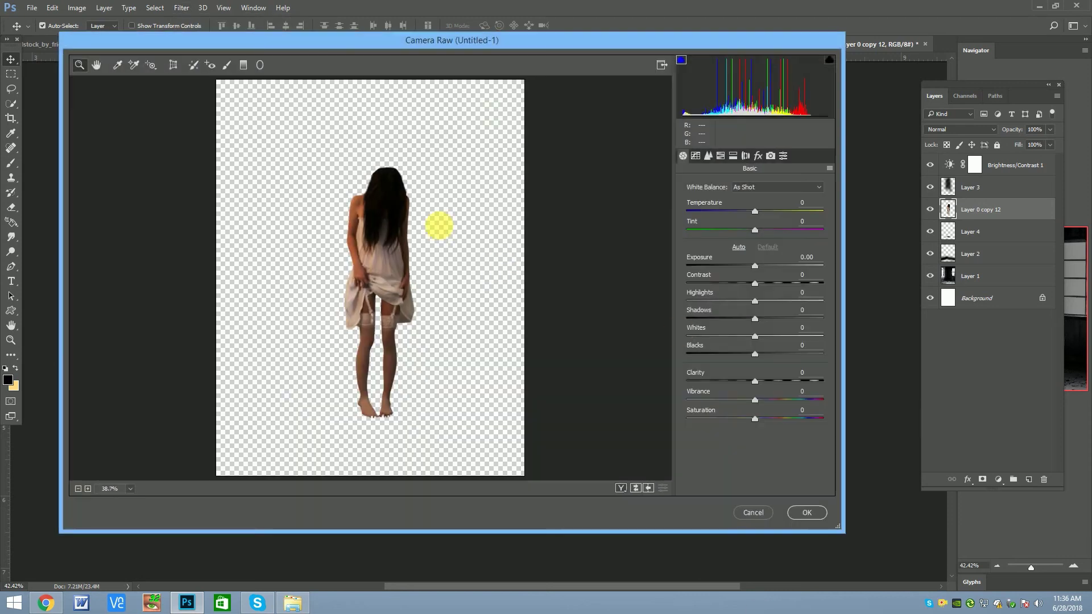
Step: Set Clarity +19, Whites -100, Highlights -32, Contrast -56 and darken the girl's shadows
{"action": "left_click_drag", "start_coordinate": [466, 434], "coordinate": [467, 433]}
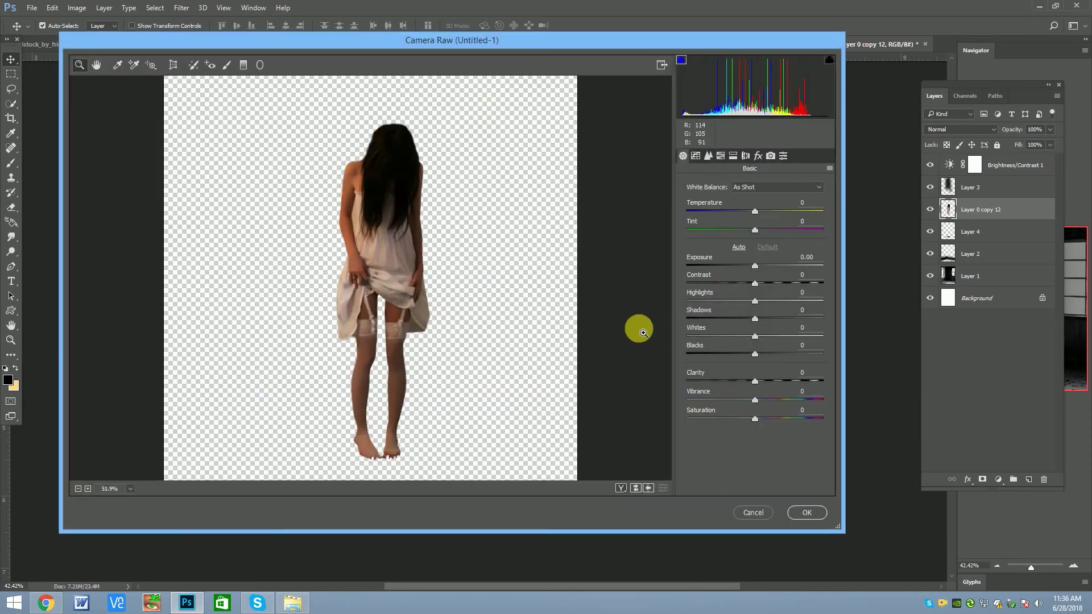
{"action": "left_click_drag", "start_coordinate": [748, 381], "coordinate": [768, 380]}
{"action": "left_click_drag", "start_coordinate": [751, 336], "coordinate": [635, 335]}
{"action": "left_click_drag", "start_coordinate": [755, 319], "coordinate": [648, 315]}
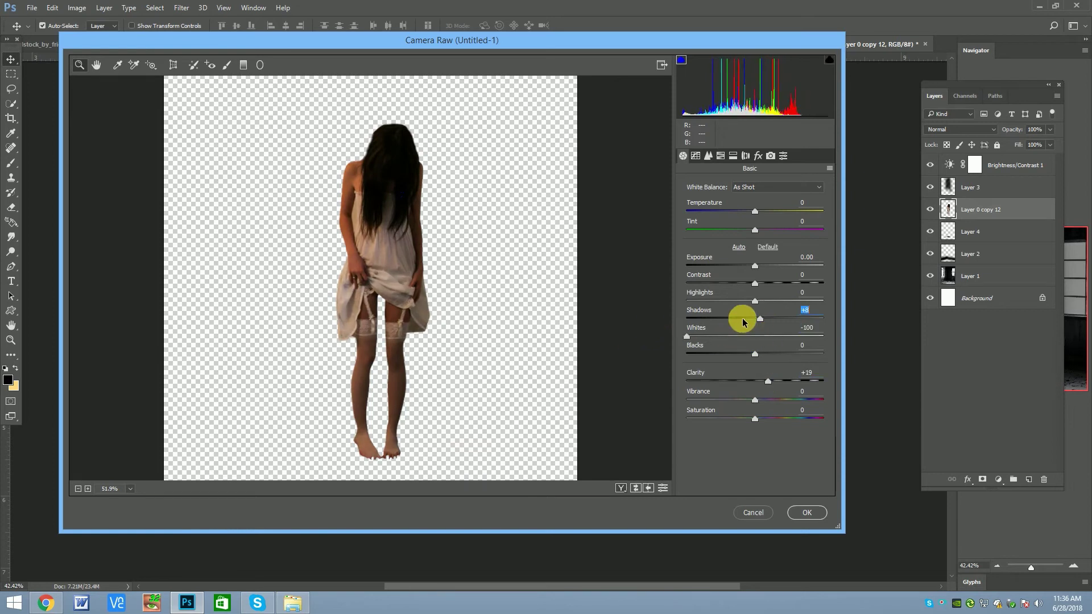
{"action": "mouse_move", "coordinate": [755, 301]}
{"action": "left_mouse_down"}
{"action": "mouse_move", "coordinate": [665, 301]}
{"action": "mouse_move", "coordinate": [734, 301]}
{"action": "mouse_move", "coordinate": [715, 318]}
{"action": "left_mouse_up"}
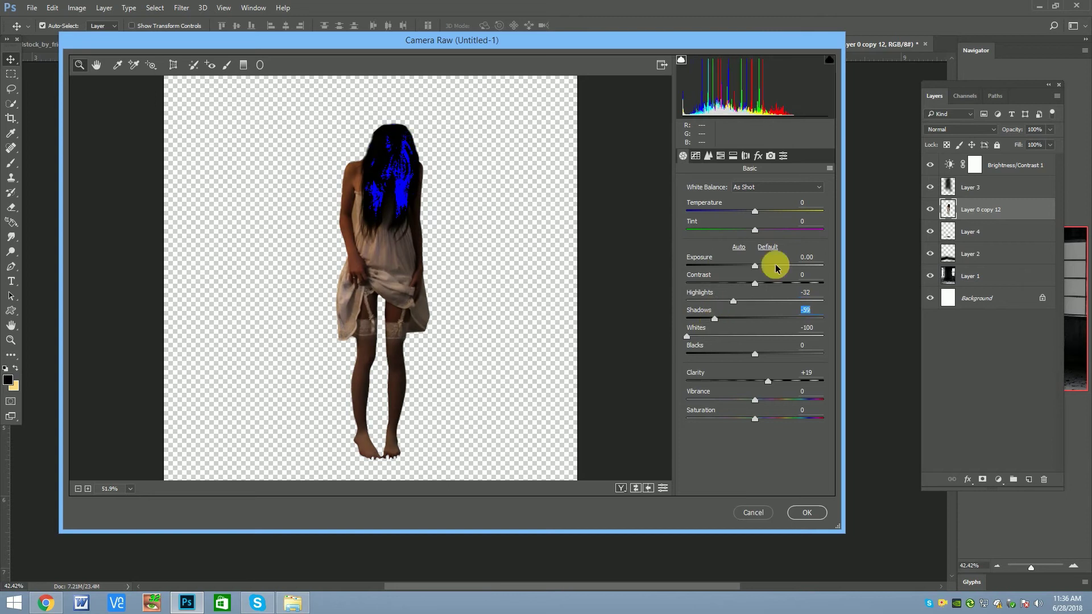
{"action": "mouse_move", "coordinate": [751, 283]}
{"action": "left_mouse_down"}
{"action": "mouse_move", "coordinate": [720, 283]}
{"action": "mouse_move", "coordinate": [731, 266]}
{"action": "left_mouse_up"}
Step: Cool the temperature, lower Vibrance to -50, fine-tune contrast, and apply the Camera Raw grade
{"action": "left_click_drag", "start_coordinate": [755, 212], "coordinate": [725, 215]}
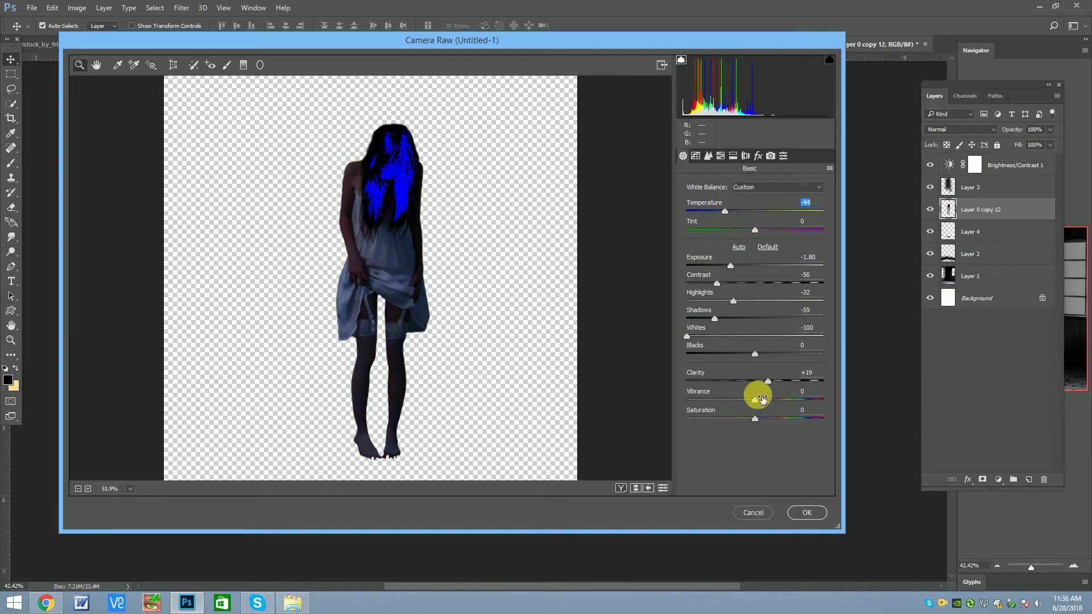
{"action": "mouse_move", "coordinate": [753, 402]}
{"action": "left_mouse_down"}
{"action": "mouse_move", "coordinate": [708, 399]}
{"action": "mouse_move", "coordinate": [721, 400]}
{"action": "left_mouse_up"}
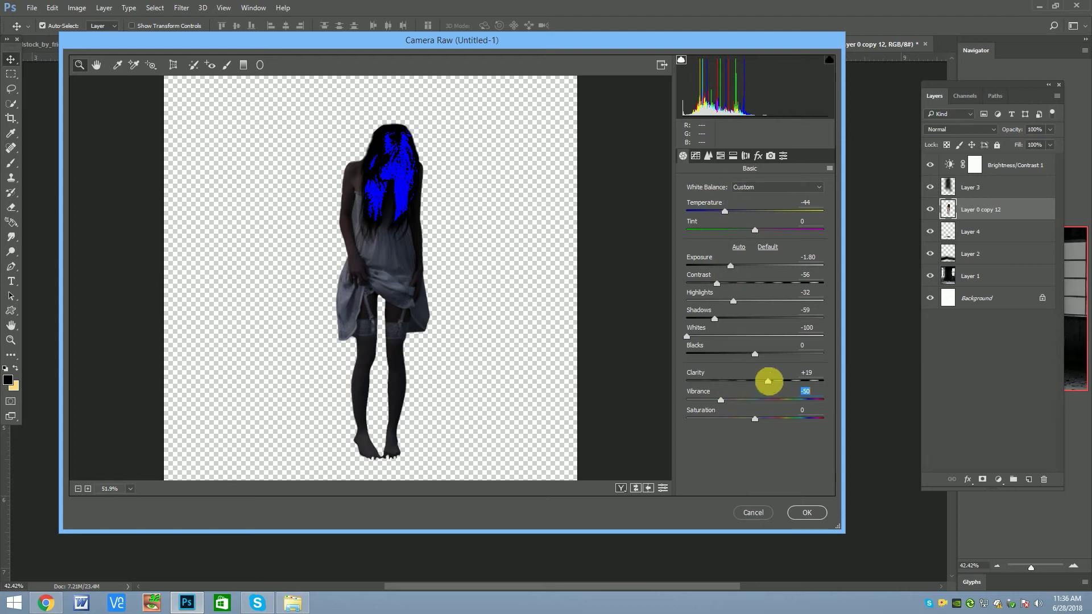
{"action": "mouse_move", "coordinate": [716, 284]}
{"action": "left_mouse_down"}
{"action": "mouse_move", "coordinate": [730, 285]}
{"action": "mouse_move", "coordinate": [692, 299]}
{"action": "left_mouse_up"}
{"action": "left_click", "coordinate": [708, 156]}
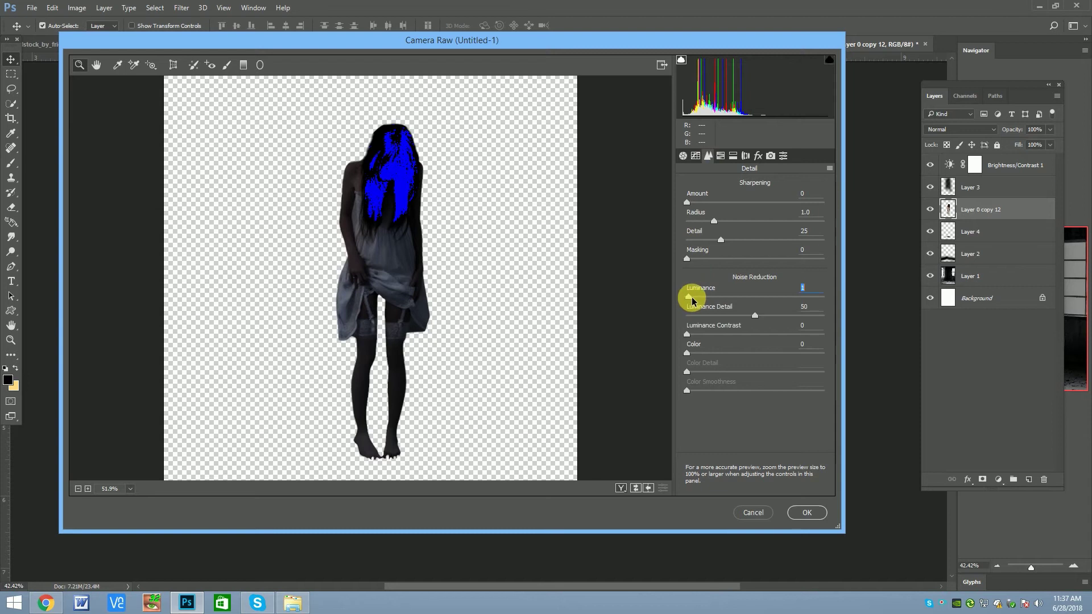
{"action": "left_click", "coordinate": [807, 513]}
{"action": "scroll", "coordinate": [422, 273], "scroll_direction": "down", "scroll_amount": 2}
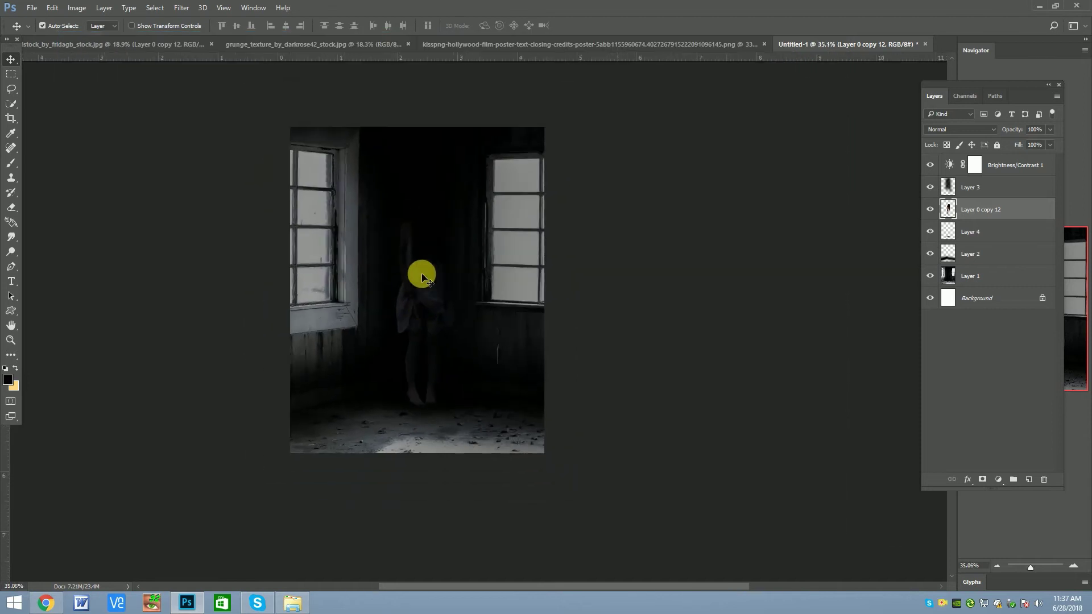
{"action": "scroll", "coordinate": [425, 281], "scroll_direction": "up", "scroll_amount": 3}
{"action": "scroll", "coordinate": [433, 269], "scroll_direction": "down", "scroll_amount": 1}
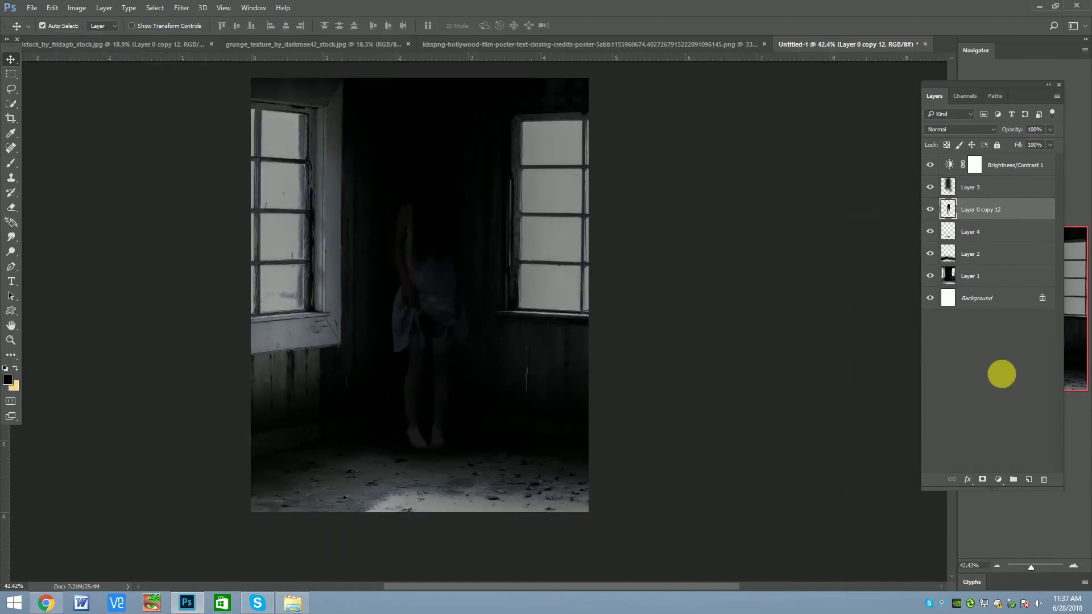
Step: Add a Brightness/Contrast adjustment clipped to the girl with brightness 61 and contrast -27
{"action": "left_click", "coordinate": [448, 305]}
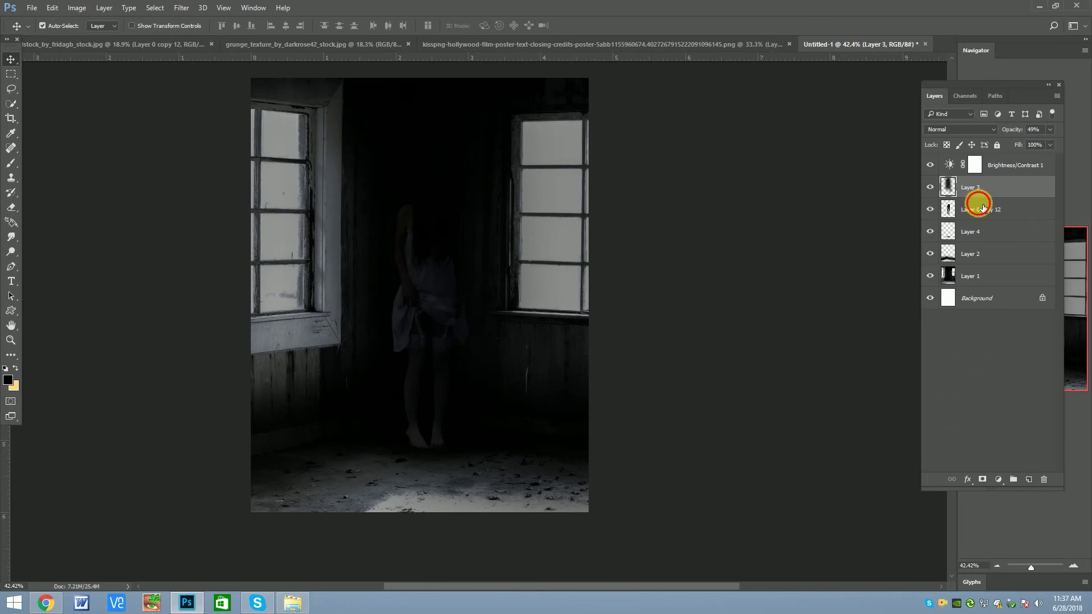
{"action": "left_click", "coordinate": [980, 209]}
{"action": "left_click", "coordinate": [999, 480]}
{"action": "left_click", "coordinate": [1002, 278]}
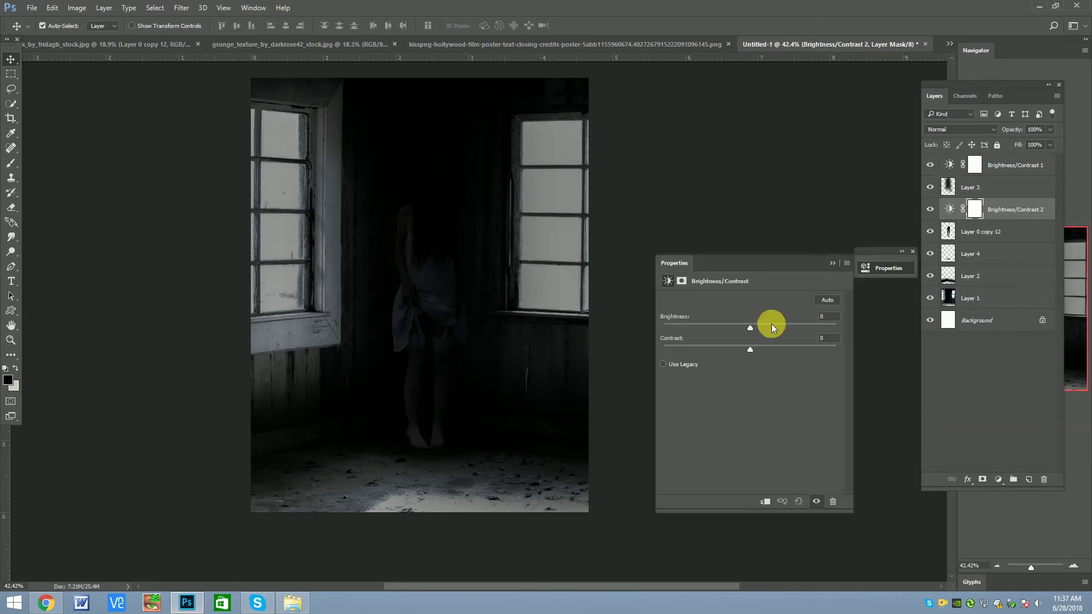
{"action": "left_click", "coordinate": [765, 501]}
{"action": "mouse_move", "coordinate": [751, 328]}
{"action": "left_mouse_down"}
{"action": "mouse_move", "coordinate": [785, 328]}
{"action": "mouse_move", "coordinate": [637, 347]}
{"action": "left_mouse_up"}
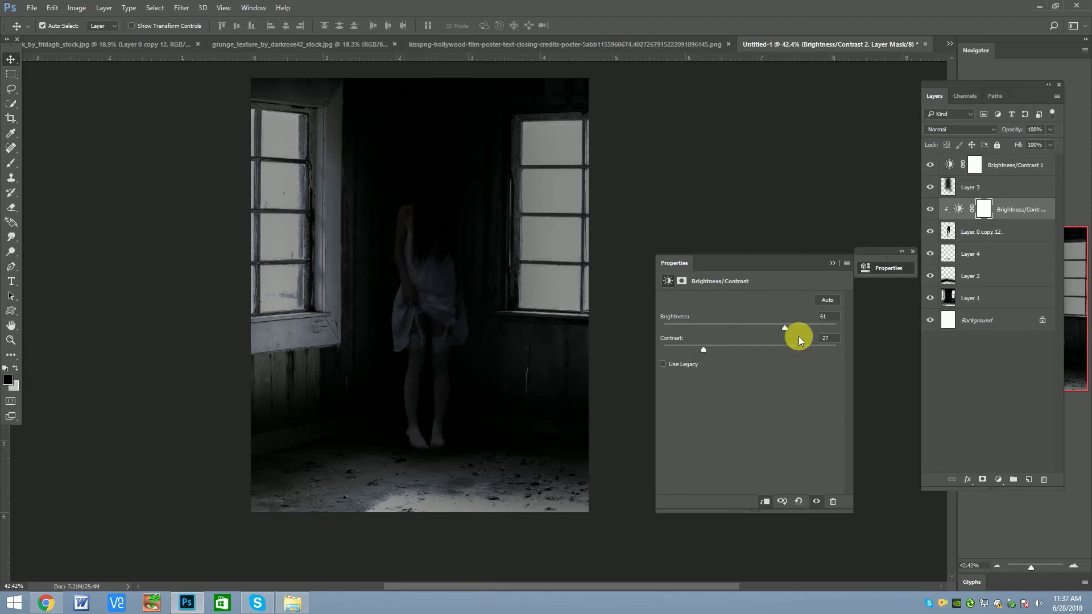
{"action": "left_click", "coordinate": [913, 251]}
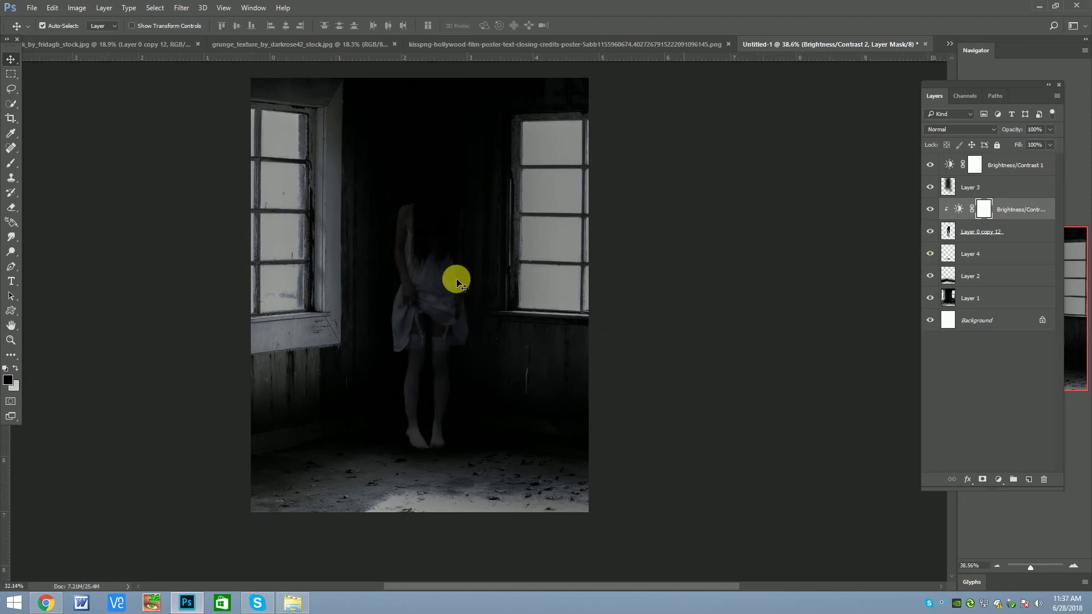
Step: Reselect the top Brightness/Contrast layer in the Layers panel
{"action": "scroll", "coordinate": [450, 307], "scroll_direction": "down", "scroll_amount": 2}
{"action": "scroll", "coordinate": [442, 342], "scroll_direction": "up", "scroll_amount": 3}
{"action": "scroll", "coordinate": [441, 409], "scroll_direction": "down", "scroll_amount": 3}
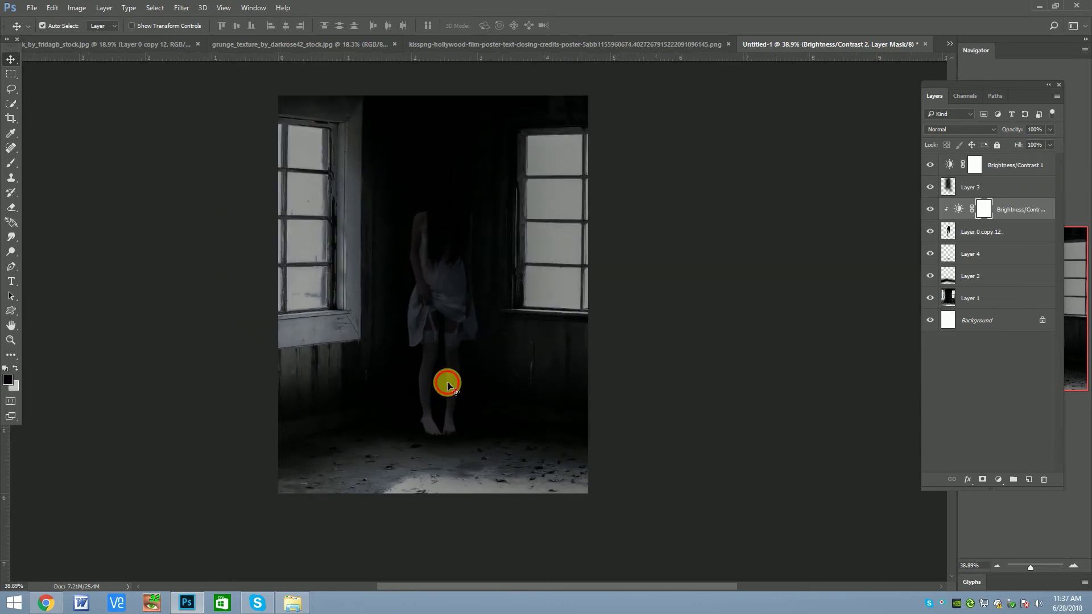
{"action": "left_click", "coordinate": [448, 383]}
{"action": "scroll", "coordinate": [449, 287], "scroll_direction": "up", "scroll_amount": 1}
{"action": "scroll", "coordinate": [454, 227], "scroll_direction": "up", "scroll_amount": 3}
{"action": "scroll", "coordinate": [459, 280], "scroll_direction": "down", "scroll_amount": 4}
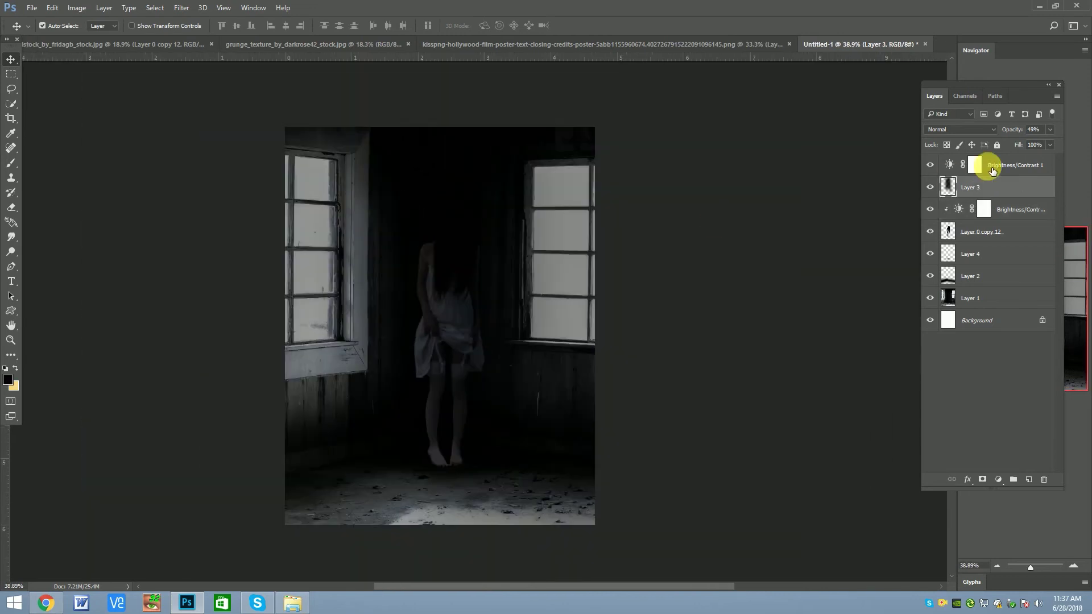
{"action": "left_click", "coordinate": [975, 165]}
{"action": "left_click", "coordinate": [1005, 485]}
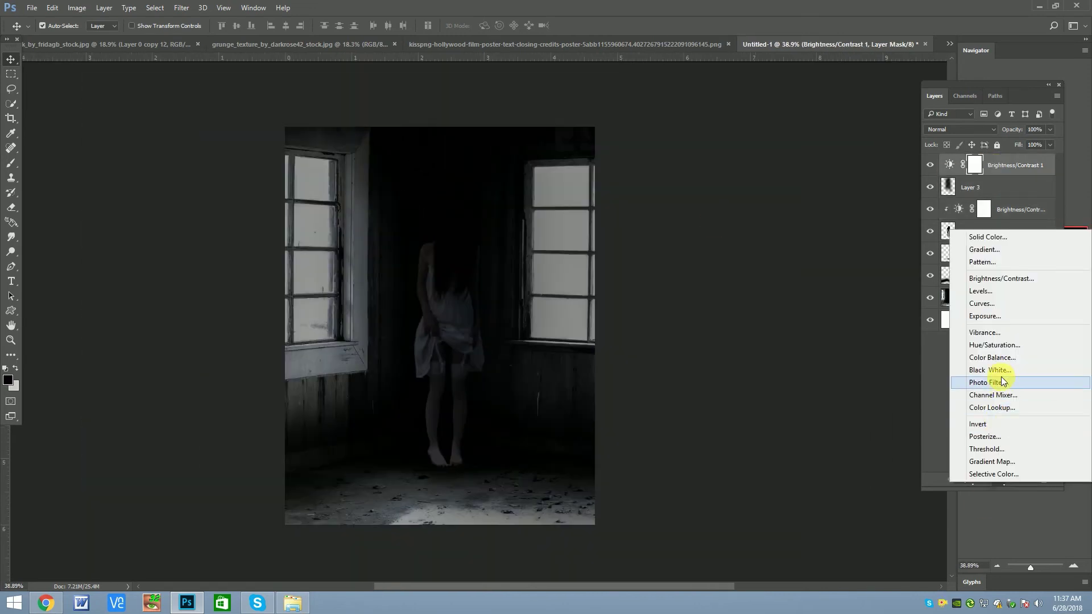
Step: Add a clipped Hue/Saturation adjustment with Saturation -23
{"action": "left_click", "coordinate": [993, 345]}
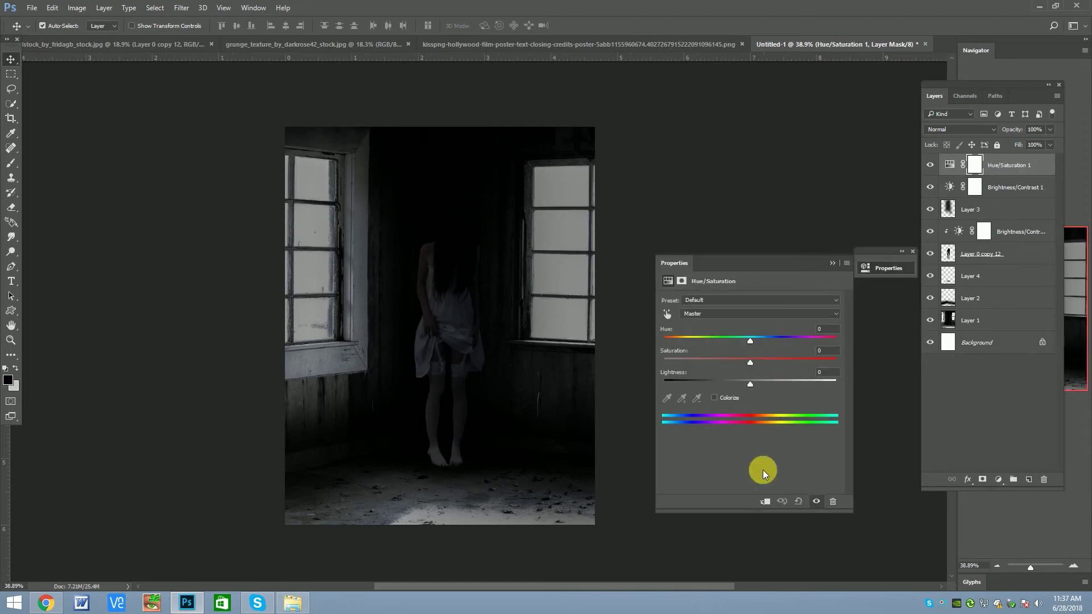
{"action": "left_click", "coordinate": [765, 503]}
{"action": "left_click_drag", "start_coordinate": [705, 361], "coordinate": [733, 362]}
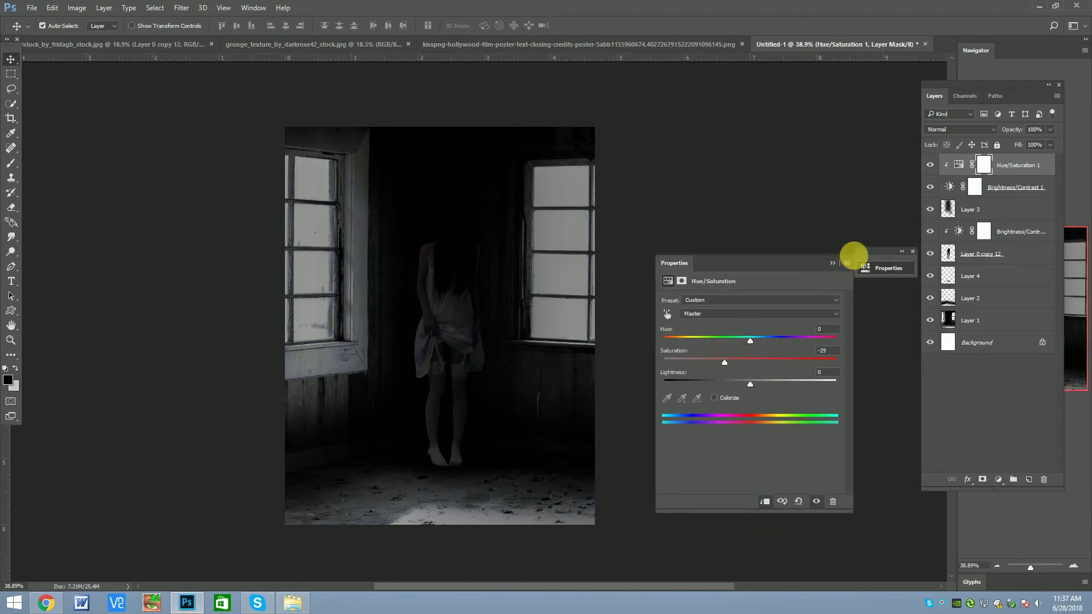
{"action": "left_click", "coordinate": [913, 252]}
Step: Add a Color Balance adjustment shifting midtones toward cyan and blue, and make it visible
{"action": "left_click", "coordinate": [998, 480]}
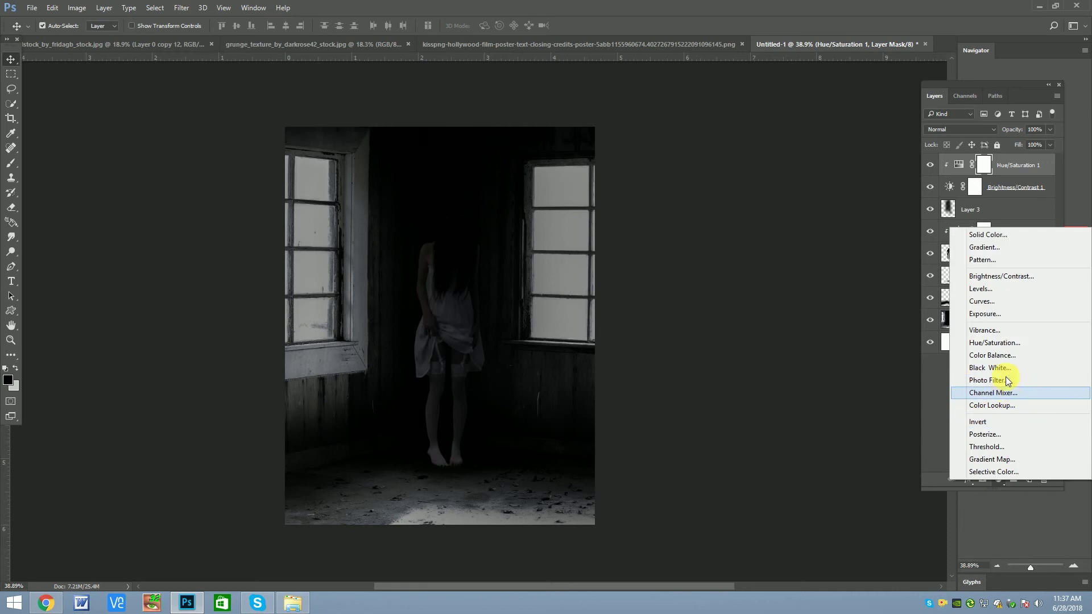
{"action": "left_click", "coordinate": [992, 355]}
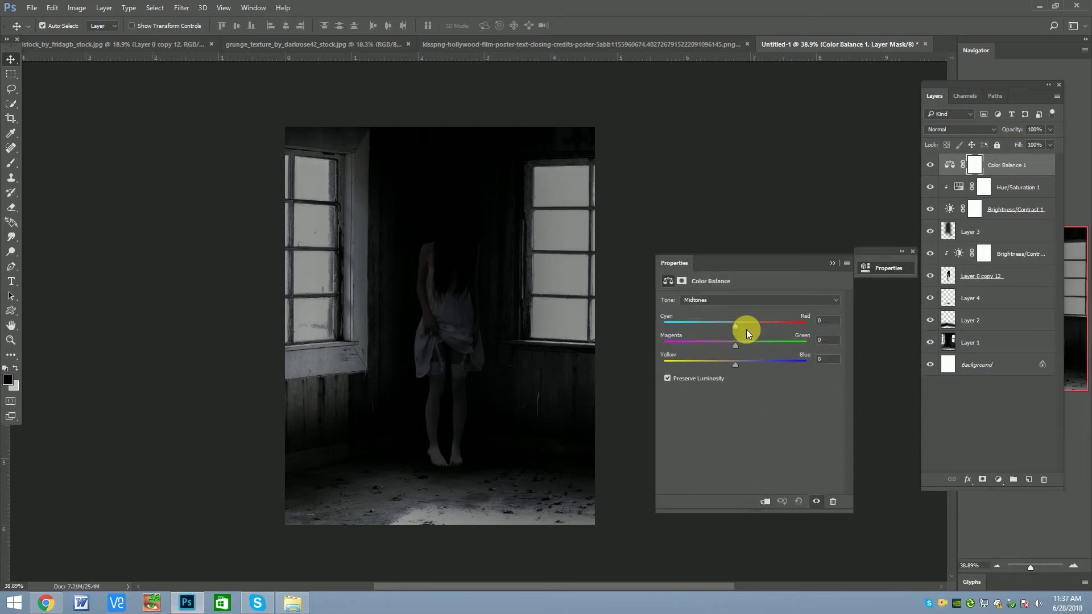
{"action": "left_click_drag", "start_coordinate": [716, 322], "coordinate": [720, 340]}
{"action": "left_click", "coordinate": [913, 251]}
{"action": "left_click", "coordinate": [933, 166]}
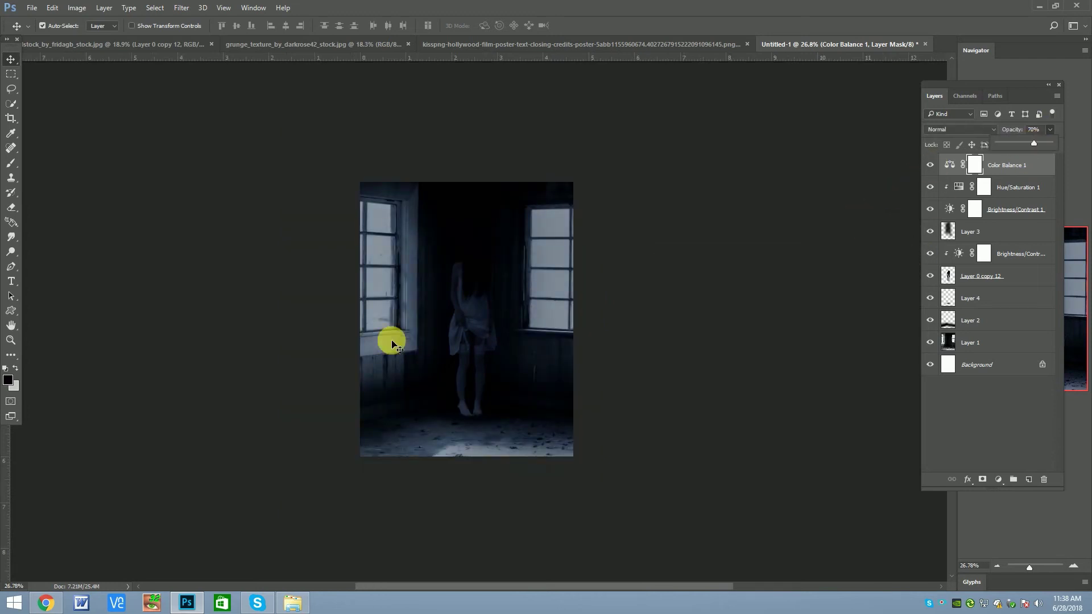
Step: Select Layer 3, the Brightness/Contrast layer, Layer 0 copy 12 and Layer 4 together
{"action": "left_click", "coordinate": [466, 314]}
{"action": "scroll", "coordinate": [474, 314], "scroll_direction": "up", "scroll_amount": 3}
{"action": "scroll", "coordinate": [476, 313], "scroll_direction": "up", "scroll_amount": 2}
{"action": "scroll", "coordinate": [476, 312], "scroll_direction": "down", "scroll_amount": 2}
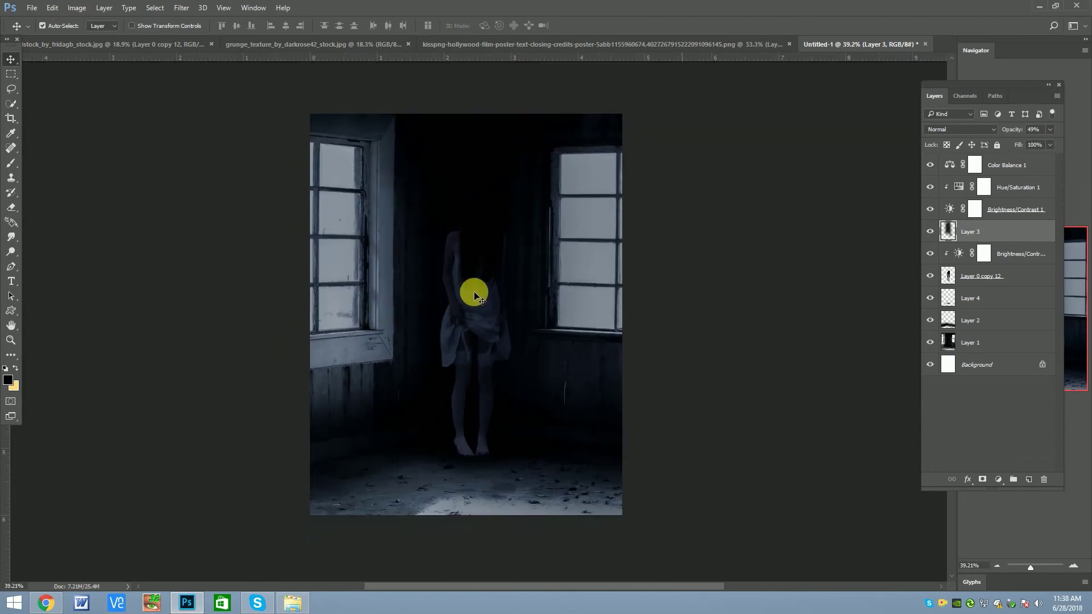
{"action": "key", "text": "ctrl"}
{"action": "scroll", "coordinate": [476, 273], "scroll_direction": "down", "scroll_amount": 3}
{"action": "scroll", "coordinate": [472, 285], "scroll_direction": "up", "scroll_amount": 1}
{"action": "scroll", "coordinate": [470, 312], "scroll_direction": "up", "scroll_amount": 2}
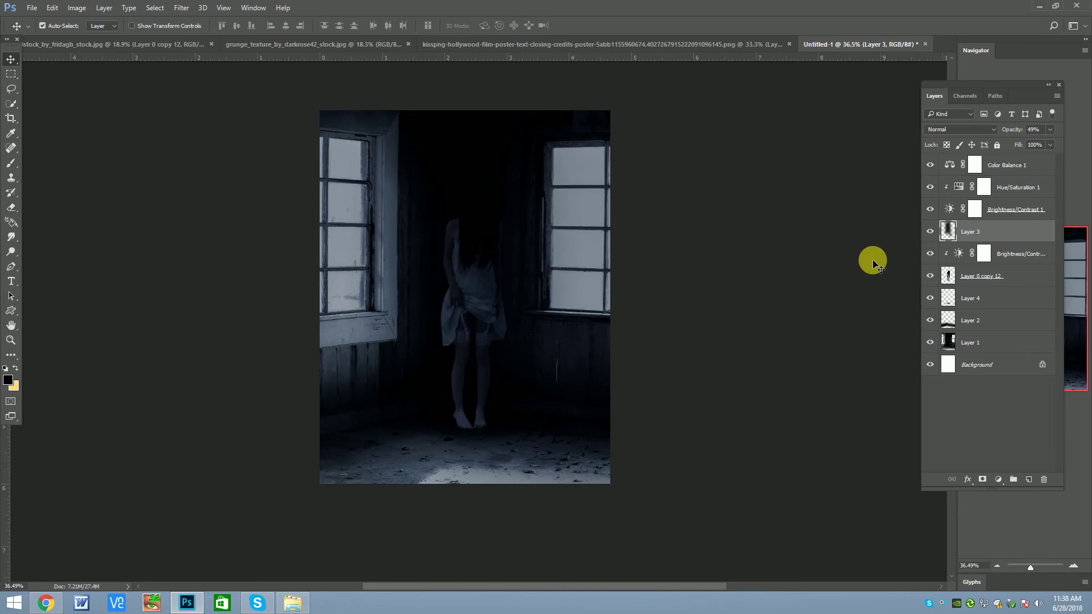
{"action": "left_click", "coordinate": [1001, 254], "text": "ctrl"}
{"action": "left_click", "coordinate": [1000, 276], "text": "ctrl"}
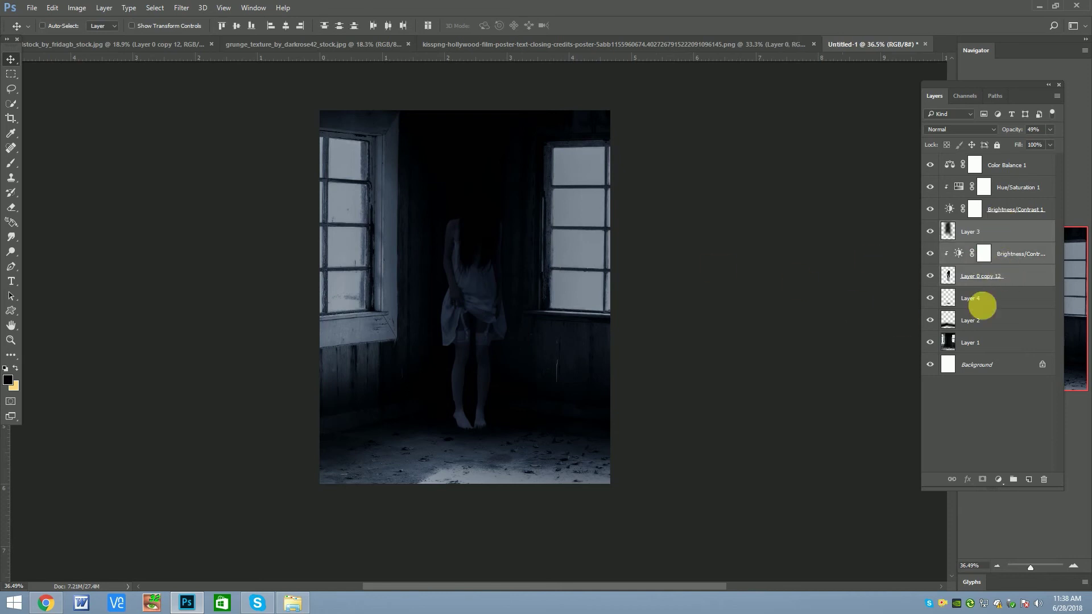
{"action": "left_click", "coordinate": [987, 301], "text": "ctrl"}
Step: Enlarge the selected layers together to about 111% and recentre them in the poster
{"action": "key", "text": "ctrl+t"}
{"action": "left_click_drag", "start_coordinate": [611, 111], "coordinate": [625, 101]}
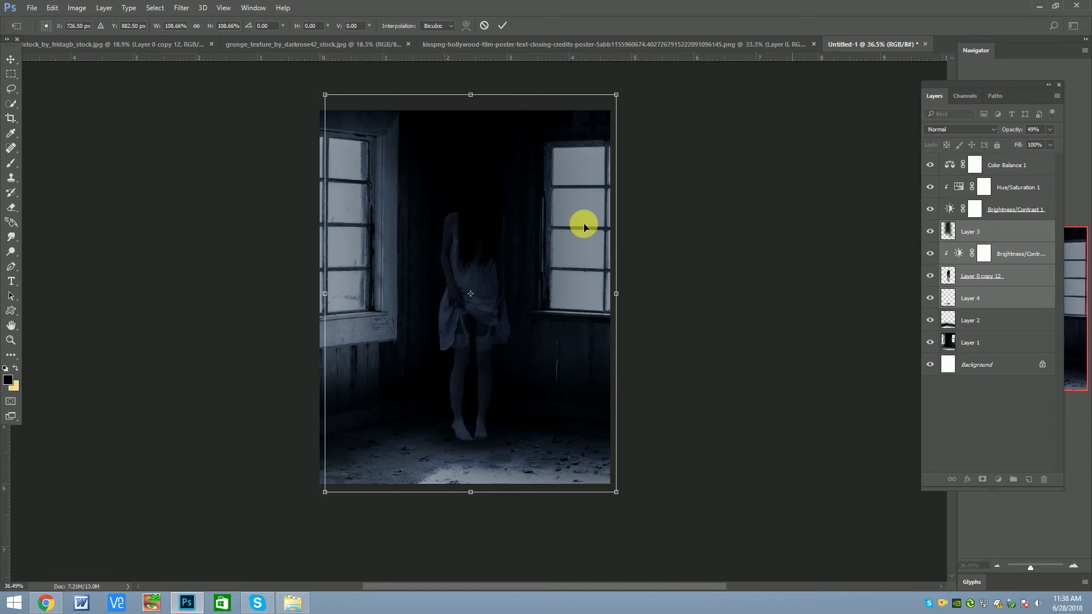
{"action": "left_click_drag", "start_coordinate": [618, 93], "coordinate": [629, 74]}
{"action": "left_click_drag", "start_coordinate": [567, 302], "coordinate": [562, 290]}
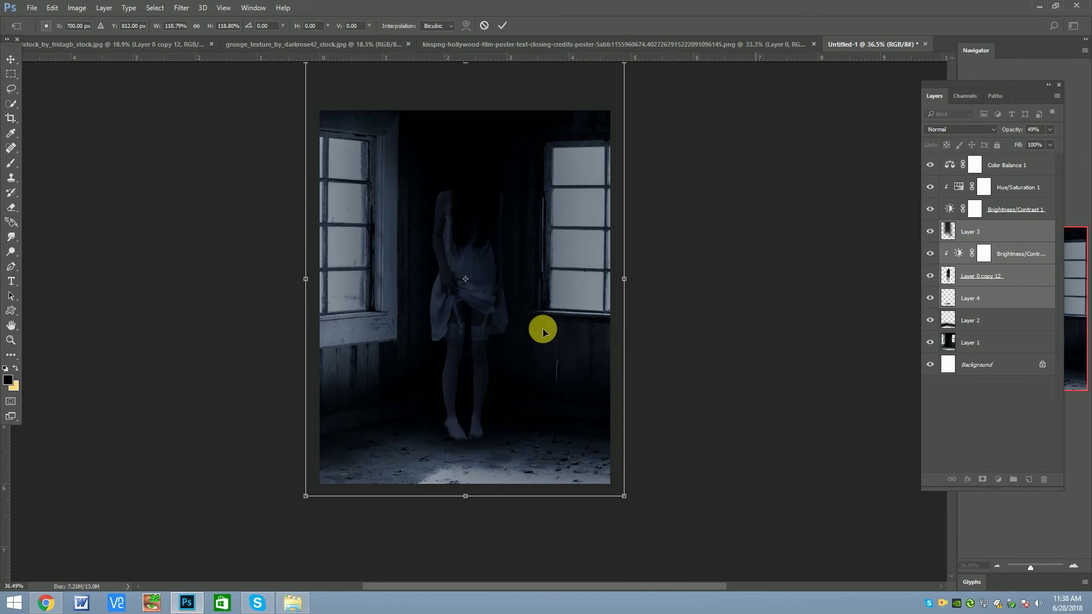
{"action": "scroll", "coordinate": [463, 383], "scroll_direction": "down", "scroll_amount": 1}
{"action": "left_click_drag", "start_coordinate": [592, 117], "coordinate": [597, 129]}
{"action": "left_click_drag", "start_coordinate": [571, 192], "coordinate": [571, 201]}
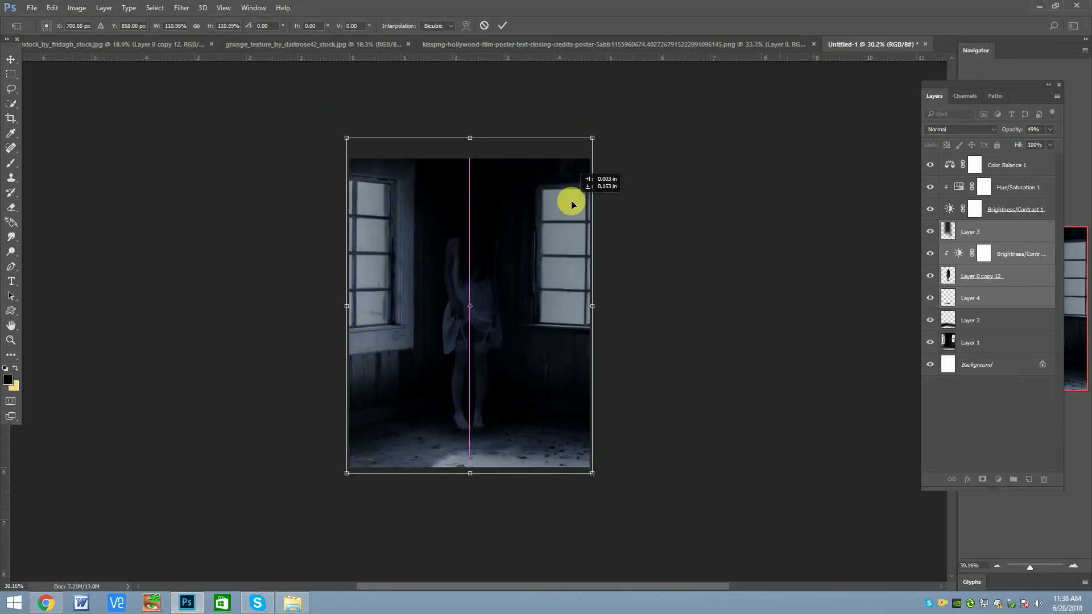
{"action": "key", "text": "Return"}
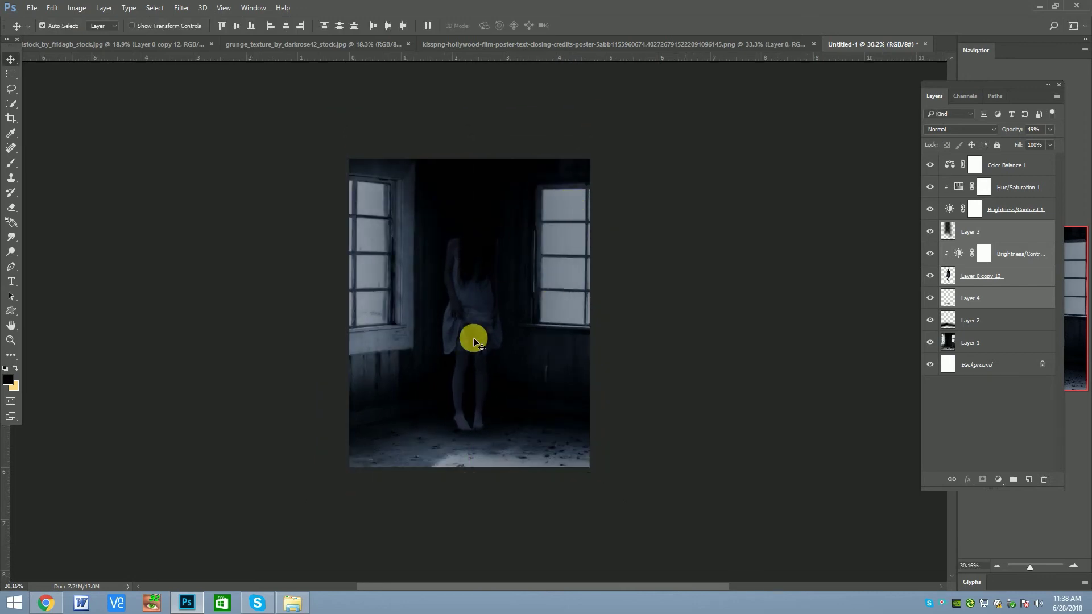
{"action": "scroll", "coordinate": [477, 341], "scroll_direction": "up", "scroll_amount": 2}
{"action": "scroll", "coordinate": [489, 414], "scroll_direction": "down", "scroll_amount": 3}
Step: Add a new Brightness/Contrast adjustment above the Brightness/Contrast 2 layer
{"action": "left_click", "coordinate": [1001, 278], "text": "ctrl"}
{"action": "left_click", "coordinate": [993, 300], "text": "ctrl"}
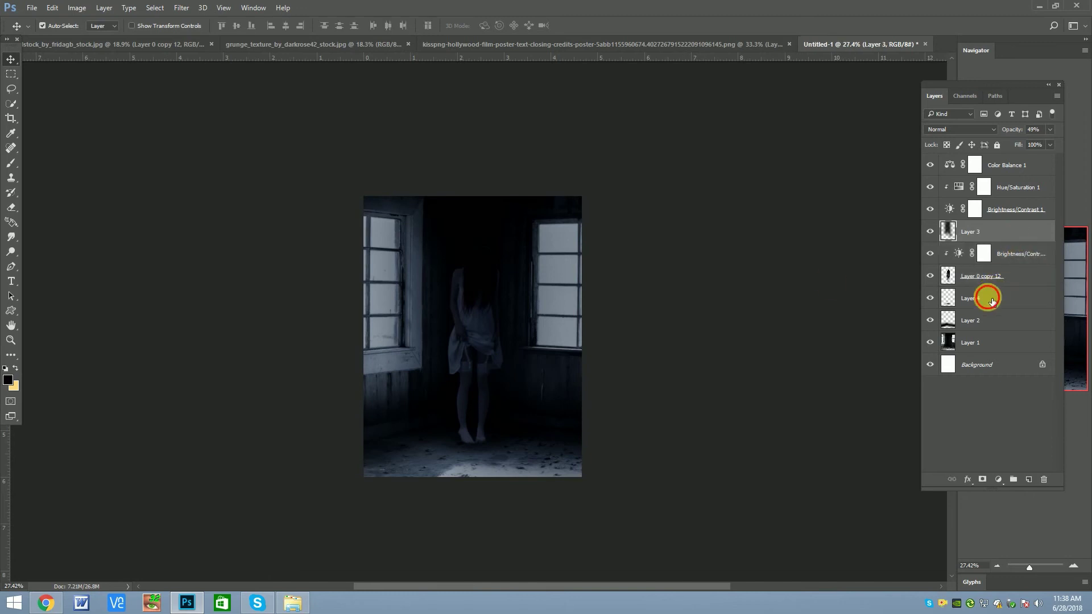
{"action": "left_click", "coordinate": [990, 276]}
{"action": "left_click", "coordinate": [1007, 253]}
{"action": "left_click", "coordinate": [999, 480]}
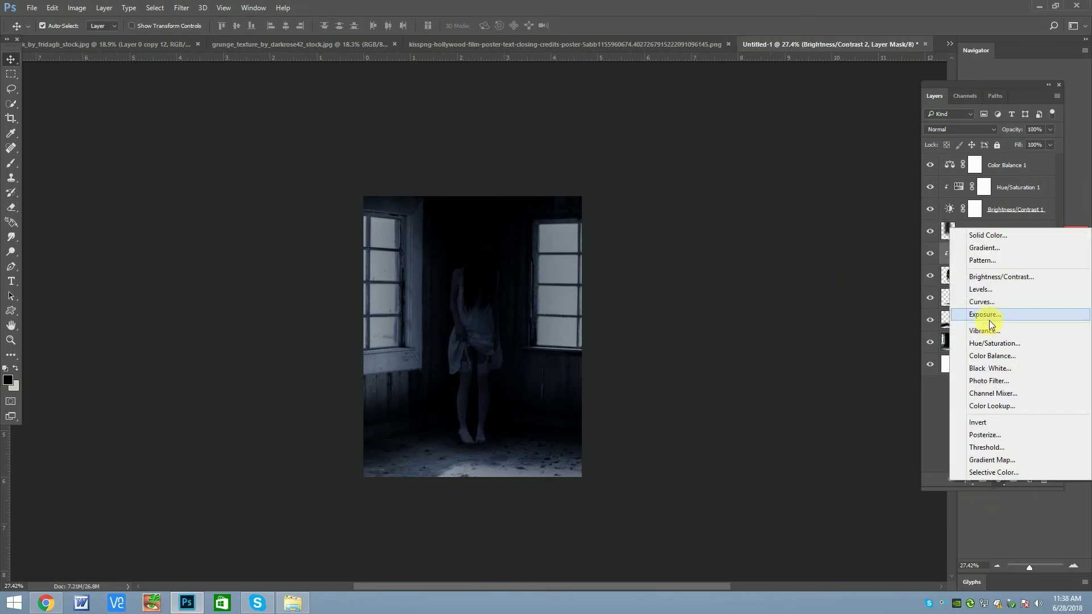
{"action": "left_click", "coordinate": [999, 277]}
Step: Set it to brightness -44, contrast 17 clipped to the girl, then bring the grunge document forward
{"action": "mouse_move", "coordinate": [740, 347]}
{"action": "left_mouse_down"}
{"action": "mouse_move", "coordinate": [777, 347]}
{"action": "mouse_move", "coordinate": [702, 328]}
{"action": "mouse_move", "coordinate": [725, 328]}
{"action": "left_mouse_up"}
{"action": "left_click", "coordinate": [765, 502]}
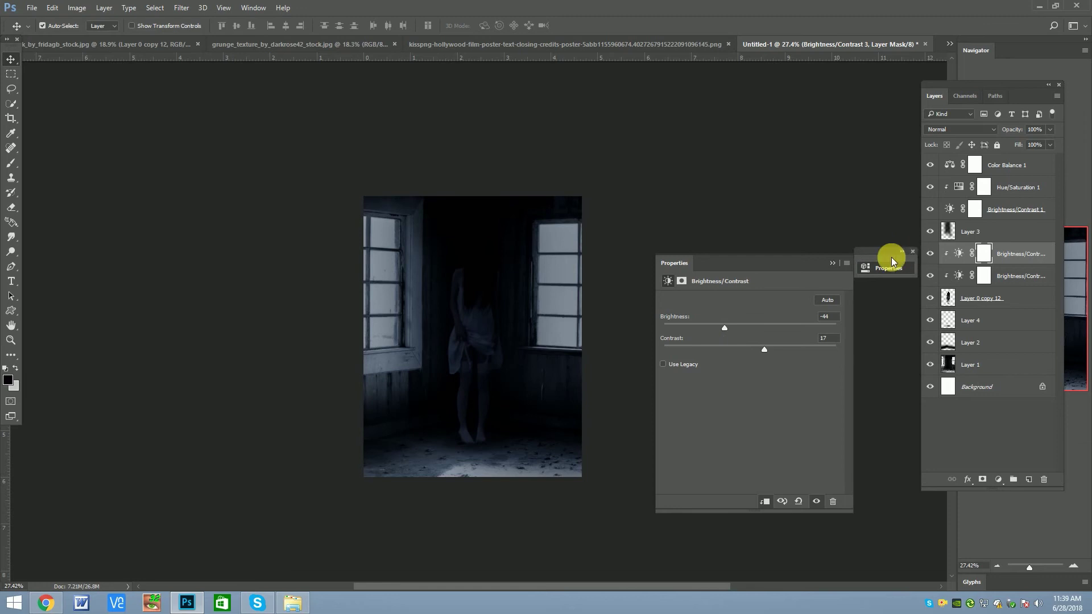
{"action": "left_click", "coordinate": [892, 262]}
{"action": "left_click", "coordinate": [626, 43]}
{"action": "mouse_move", "coordinate": [846, 117]}
{"action": "left_mouse_down"}
{"action": "mouse_move", "coordinate": [618, 234]}
{"action": "mouse_move", "coordinate": [487, 276]}
{"action": "left_mouse_up"}
Step: Copy the whole grunge texture, close it without saving, and paste it into the poster
{"action": "key", "text": "ctrl+a"}
{"action": "key", "text": "ctrl+c"}
{"action": "key", "text": "ctrl+w"}
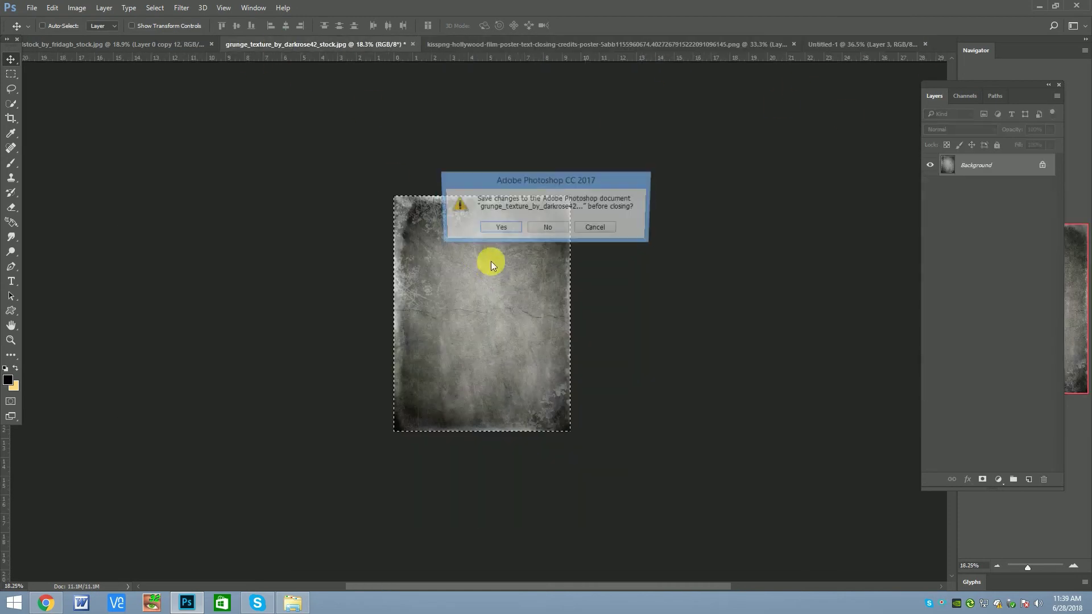
{"action": "left_click", "coordinate": [547, 227]}
{"action": "key", "text": "ctrl+v"}
Step: Resize the pasted texture to about 82% so it fits the poster
{"action": "key", "text": "ctrl+t"}
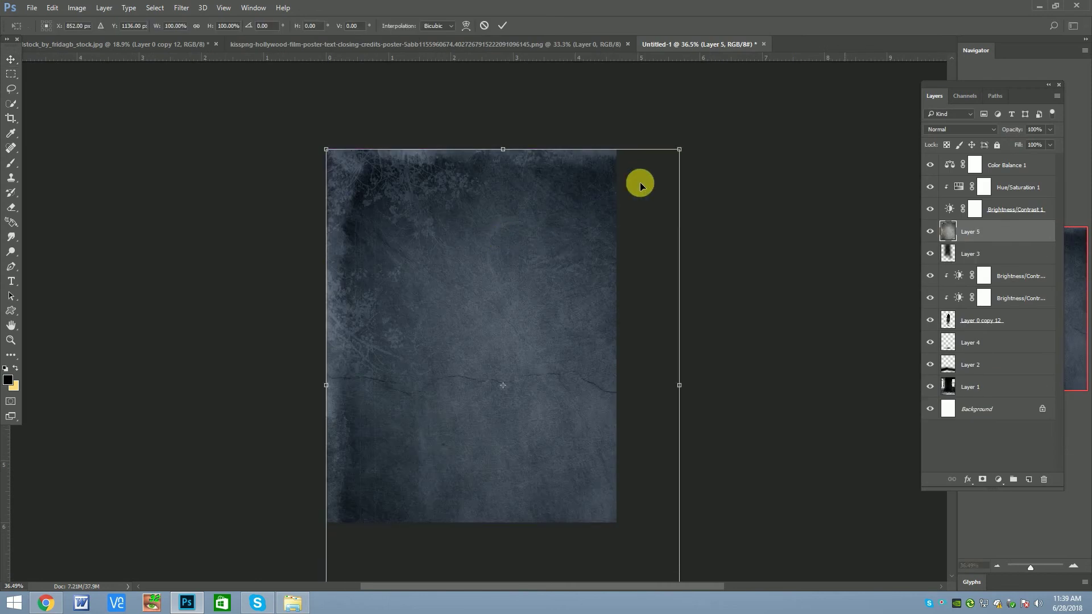
{"action": "left_click_drag", "start_coordinate": [679, 155], "coordinate": [639, 203]}
{"action": "left_click_drag", "start_coordinate": [561, 300], "coordinate": [570, 281]}
{"action": "mouse_move", "coordinate": [610, 160]}
{"action": "left_mouse_down"}
{"action": "mouse_move", "coordinate": [616, 171]}
{"action": "mouse_move", "coordinate": [629, 150]}
{"action": "left_mouse_up"}
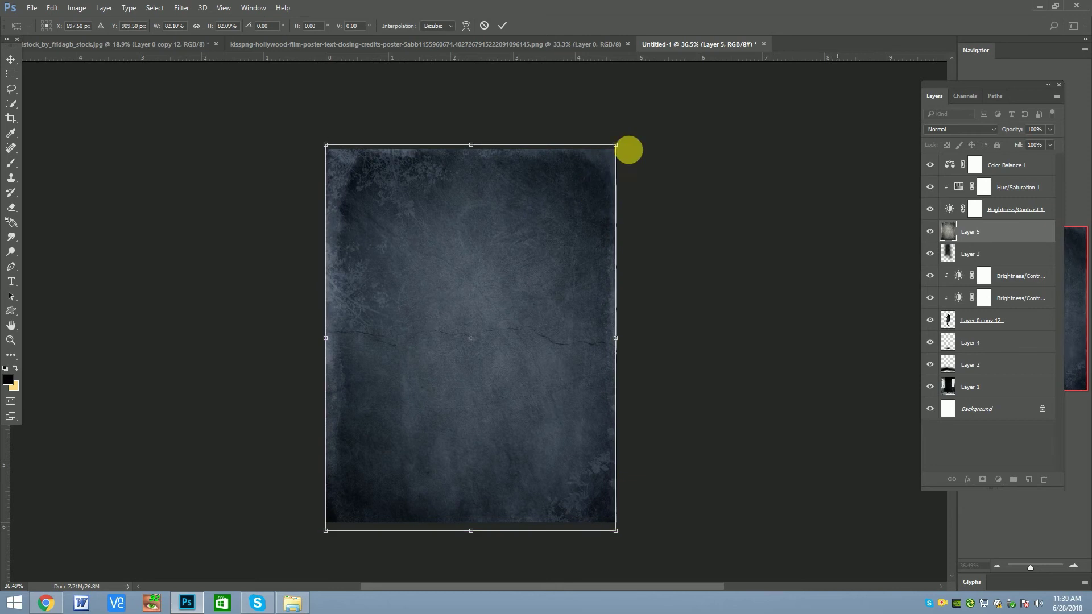
{"action": "key", "text": "Return"}
Step: Set the texture layer's blend mode to Multiply with 70% opacity
{"action": "left_click", "coordinate": [947, 129]}
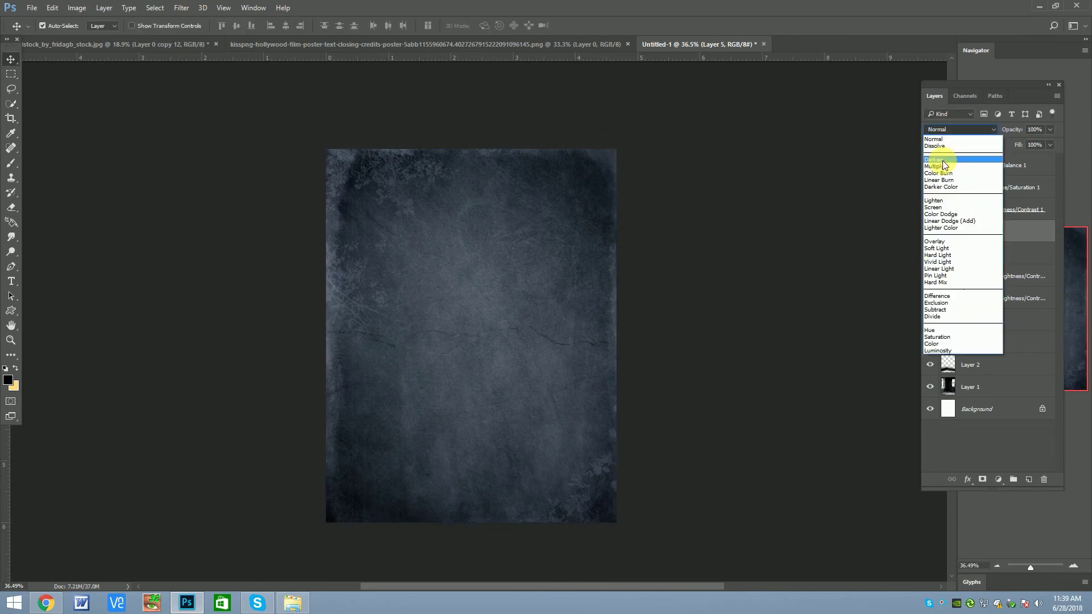
{"action": "left_click", "coordinate": [940, 166]}
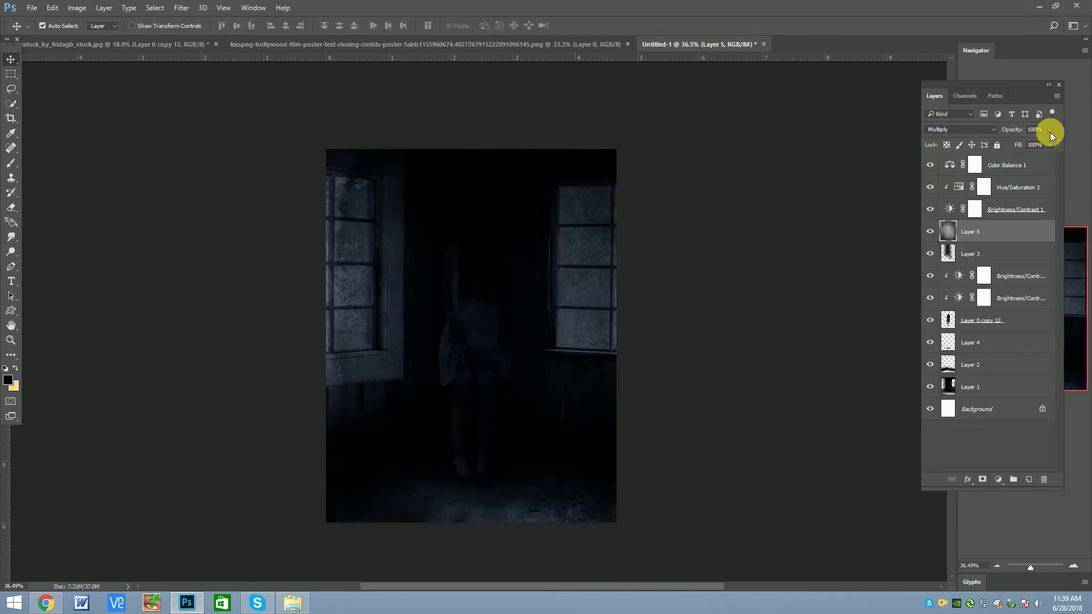
{"action": "left_click", "coordinate": [1033, 143]}
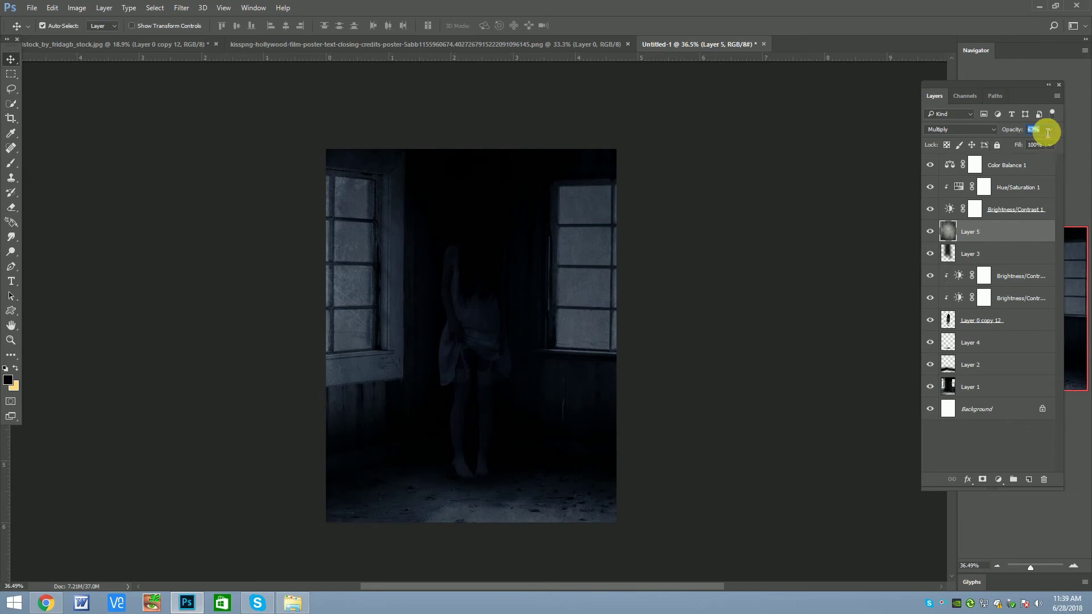
{"action": "type", "text": "50"}
{"action": "left_click", "coordinate": [931, 231]}
{"action": "left_click", "coordinate": [1047, 133]}
{"action": "type", "text": "80"}
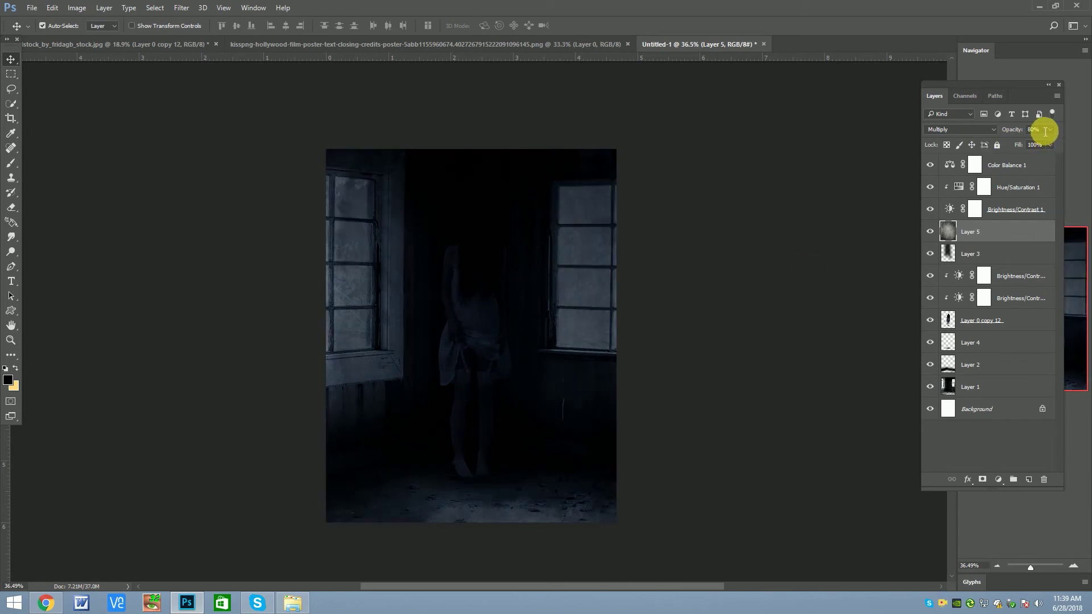
{"action": "type", "text": "50"}
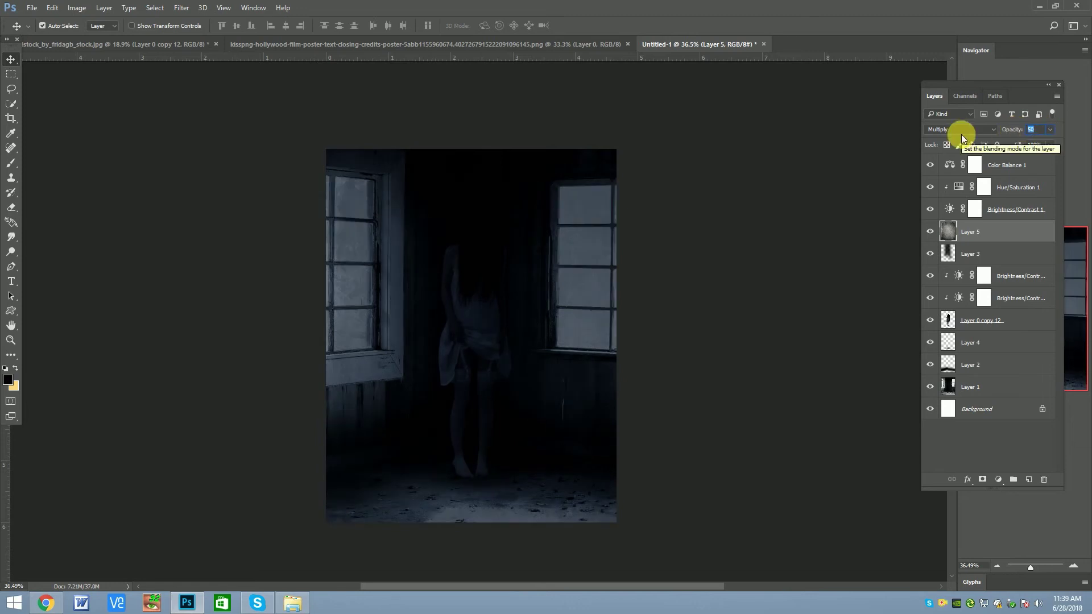
{"action": "type", "text": "70"}
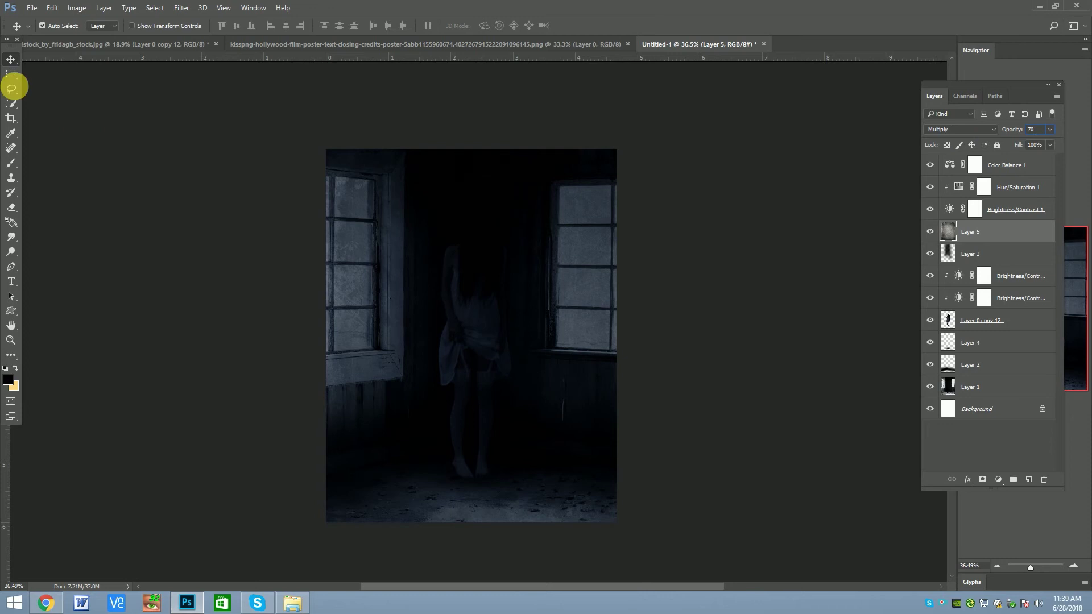
{"action": "scroll", "coordinate": [483, 282], "scroll_direction": "up", "scroll_amount": 1}
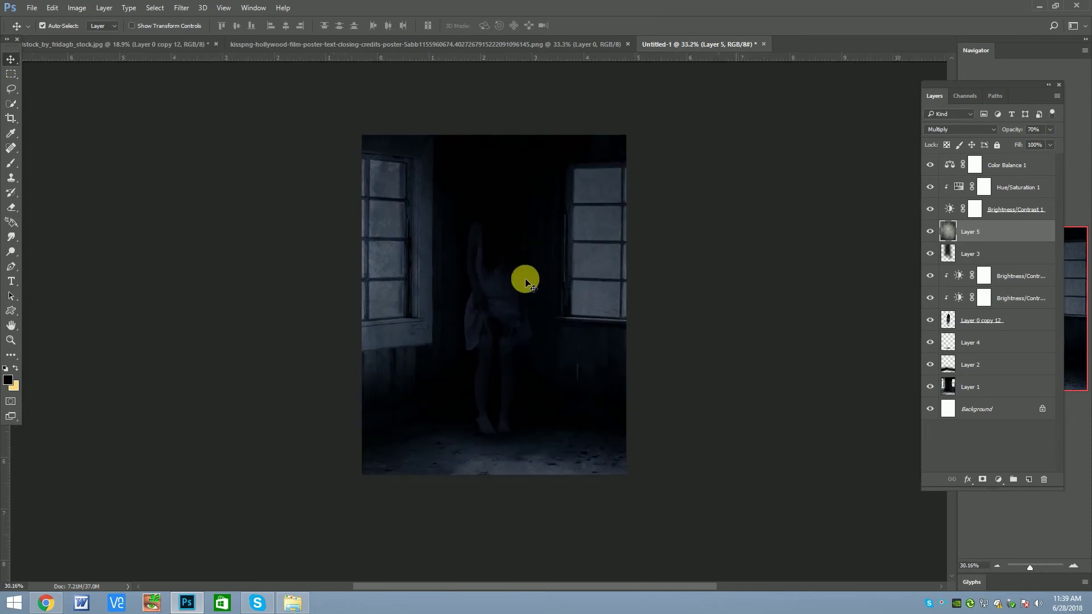
Step: Add a second Color Balance layer with Cyan-Red -19 and Yellow-Blue +6
{"action": "left_click", "coordinate": [990, 165]}
{"action": "scroll", "coordinate": [488, 322], "scroll_direction": "up", "scroll_amount": 1}
{"action": "left_click", "coordinate": [487, 322]}
{"action": "left_click", "coordinate": [1001, 165]}
{"action": "left_click", "coordinate": [998, 480]}
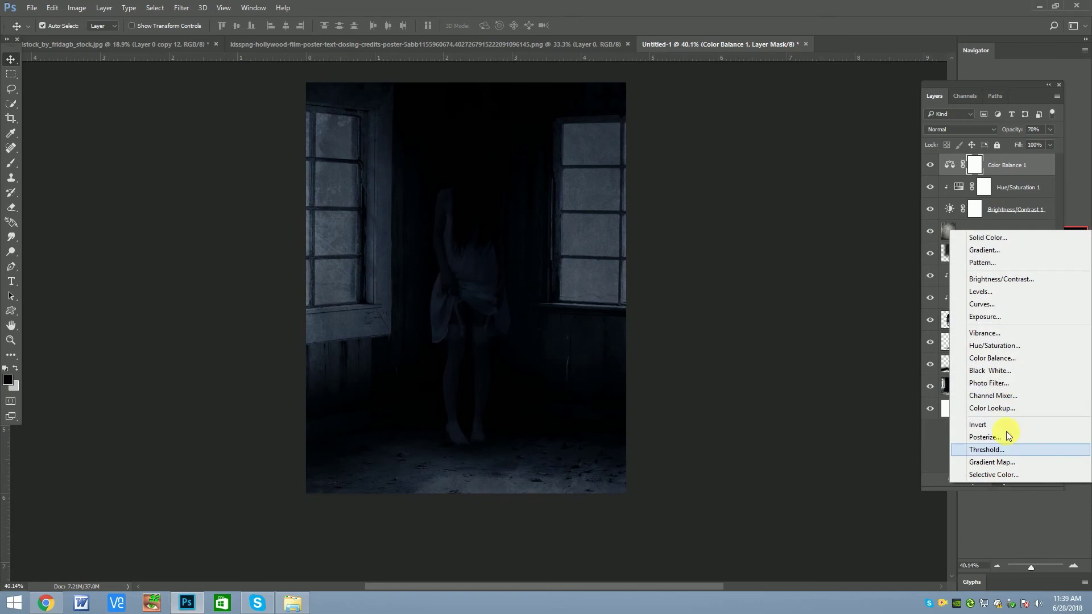
{"action": "left_click", "coordinate": [994, 357]}
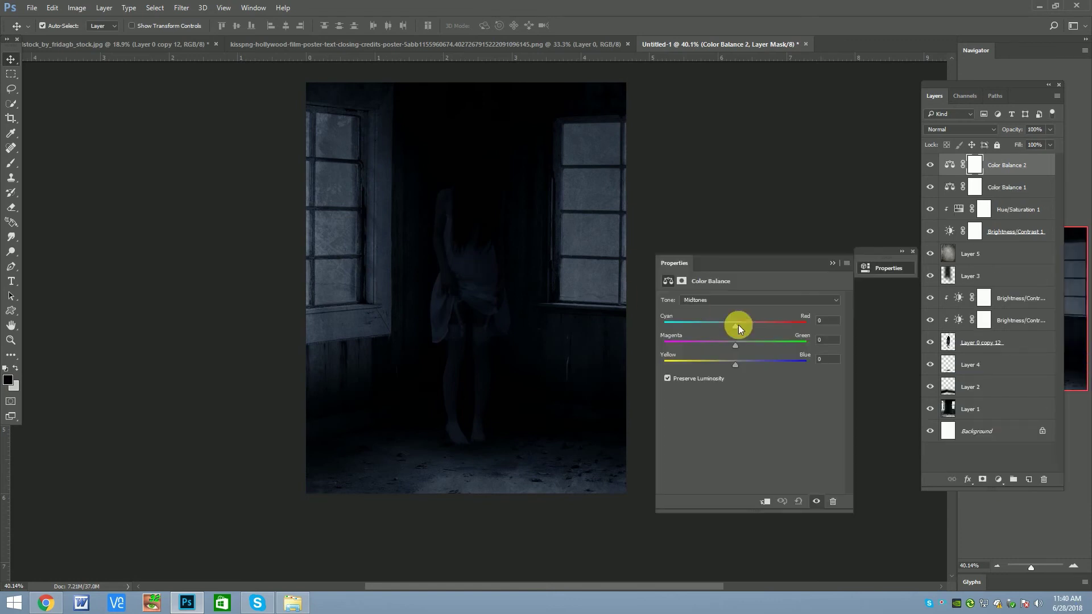
{"action": "left_click_drag", "start_coordinate": [735, 364], "coordinate": [755, 365]}
{"action": "left_click_drag", "start_coordinate": [730, 324], "coordinate": [722, 324]}
{"action": "left_click", "coordinate": [912, 251]}
Step: Add a Curves layer and shape its RGB curve into a gentle S
{"action": "left_click", "coordinate": [998, 480]}
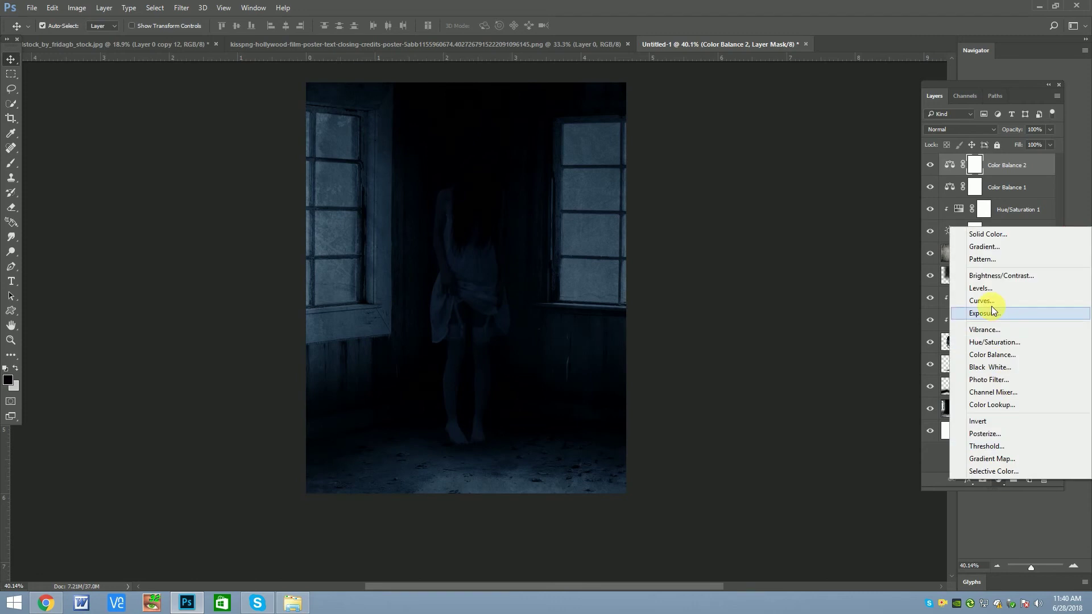
{"action": "left_click", "coordinate": [990, 300]}
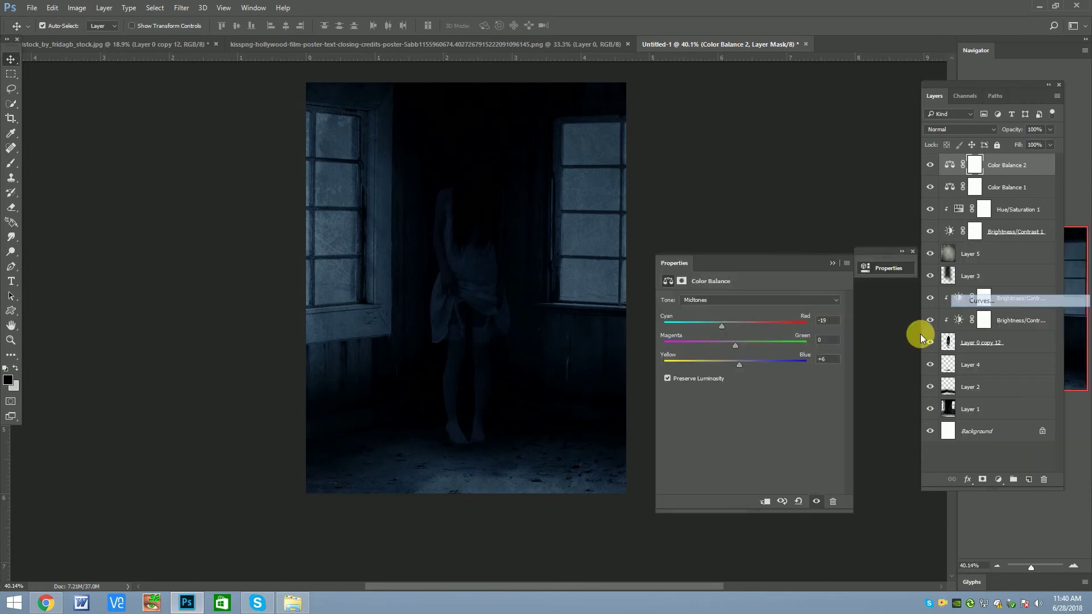
{"action": "left_click_drag", "start_coordinate": [776, 382], "coordinate": [775, 376]}
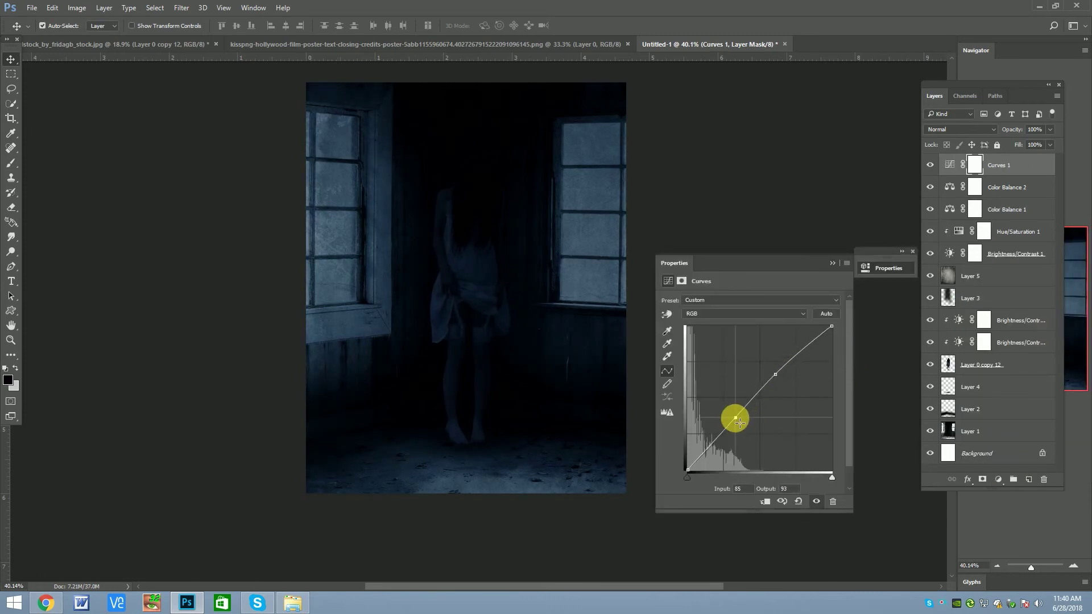
{"action": "left_click", "coordinate": [715, 441]}
{"action": "left_click_drag", "start_coordinate": [775, 374], "coordinate": [778, 366]}
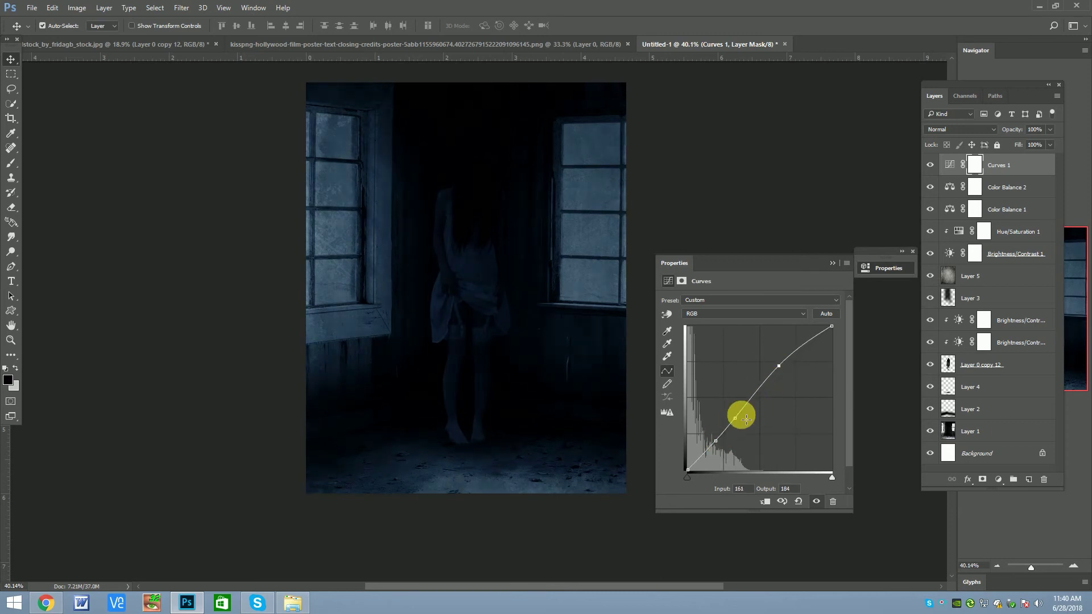
{"action": "left_click_drag", "start_coordinate": [743, 407], "coordinate": [738, 415]}
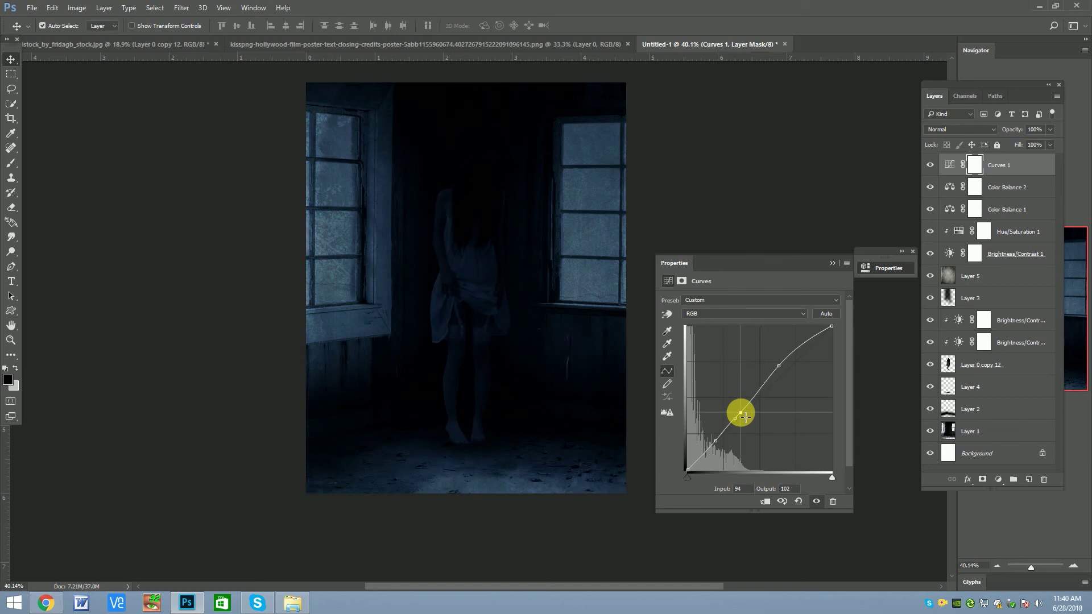
{"action": "left_click_drag", "start_coordinate": [779, 366], "coordinate": [788, 355]}
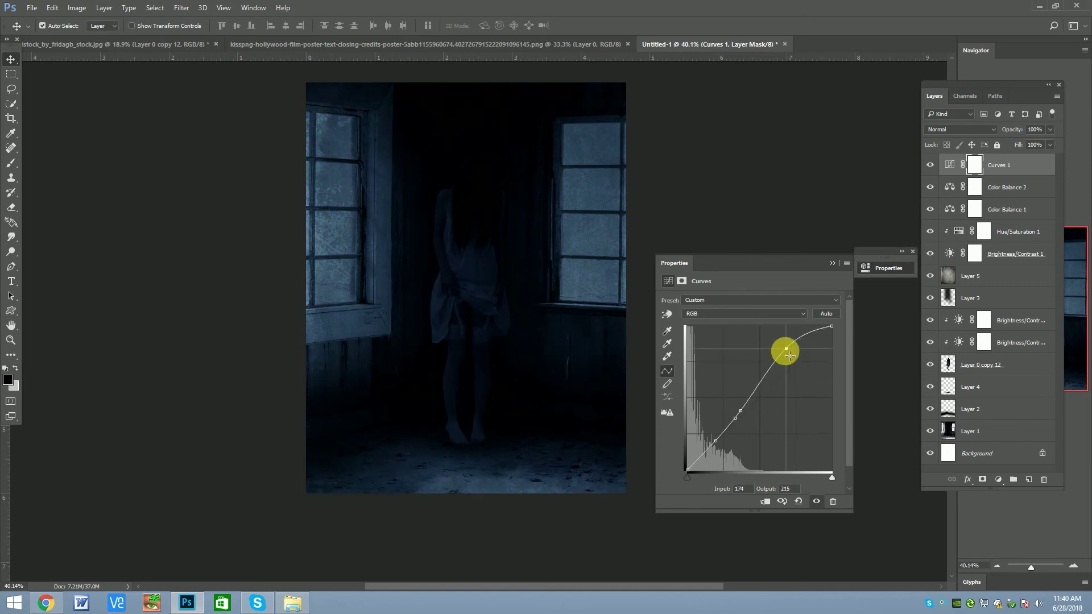
{"action": "mouse_move", "coordinate": [750, 414]}
{"action": "left_mouse_down"}
{"action": "mouse_move", "coordinate": [749, 386]}
{"action": "mouse_move", "coordinate": [715, 460]}
{"action": "left_mouse_up"}
{"action": "left_click", "coordinate": [731, 420]}
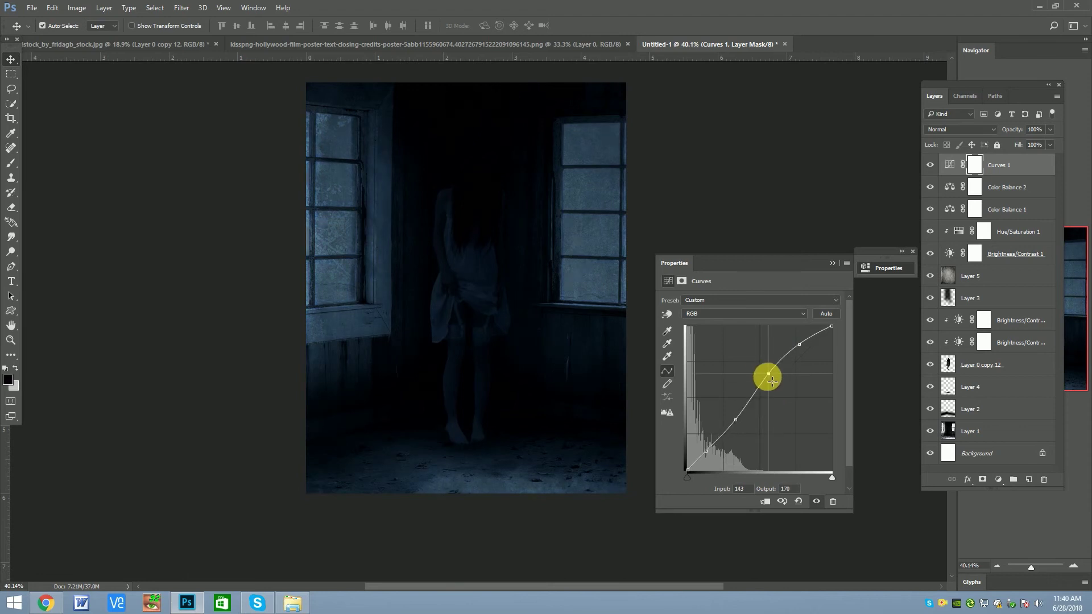
{"action": "mouse_move", "coordinate": [736, 421]}
{"action": "left_mouse_down"}
{"action": "mouse_move", "coordinate": [748, 429]}
{"action": "mouse_move", "coordinate": [736, 419]}
{"action": "left_mouse_up"}
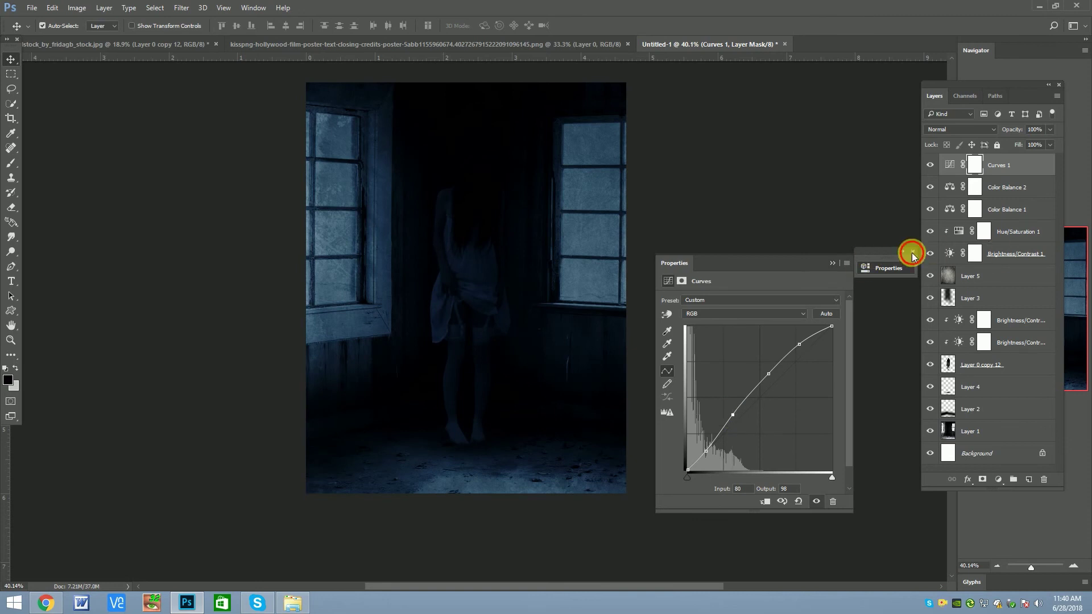
Step: Select the Brightness/Contrast 1 mask and paint over the girl's figure
{"action": "left_click", "coordinate": [912, 253]}
{"action": "scroll", "coordinate": [458, 253], "scroll_direction": "down", "scroll_amount": 1}
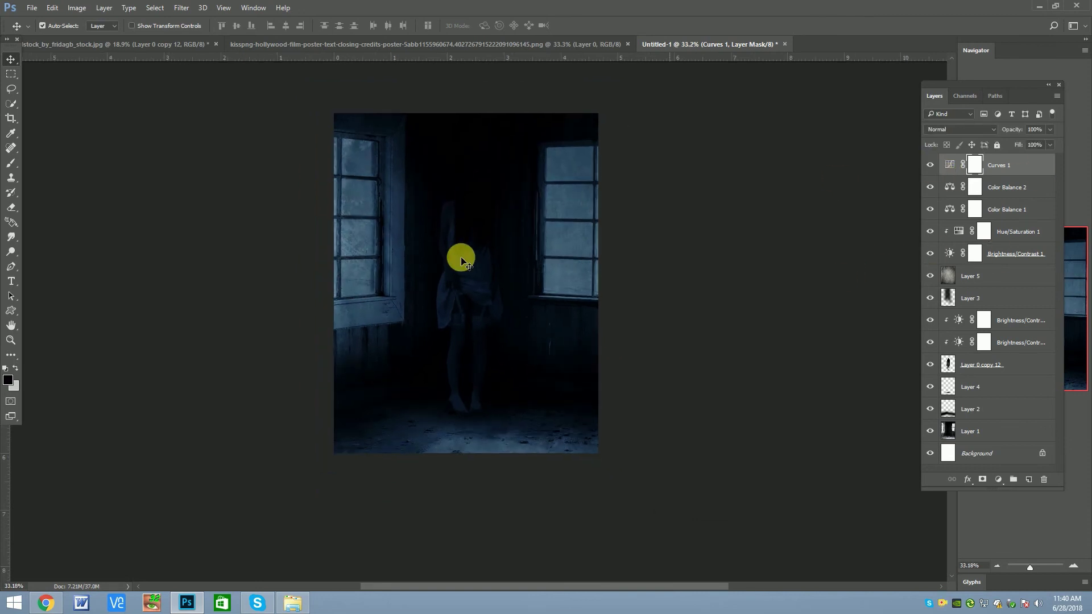
{"action": "left_click", "coordinate": [458, 253]}
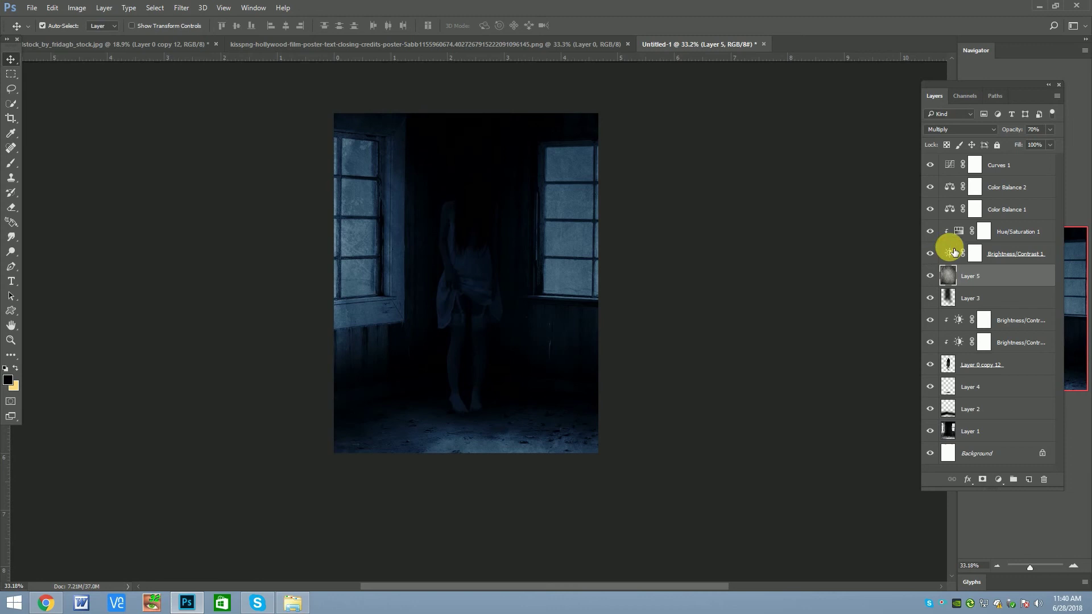
{"action": "left_click", "coordinate": [951, 256]}
{"action": "left_click", "coordinate": [12, 208]}
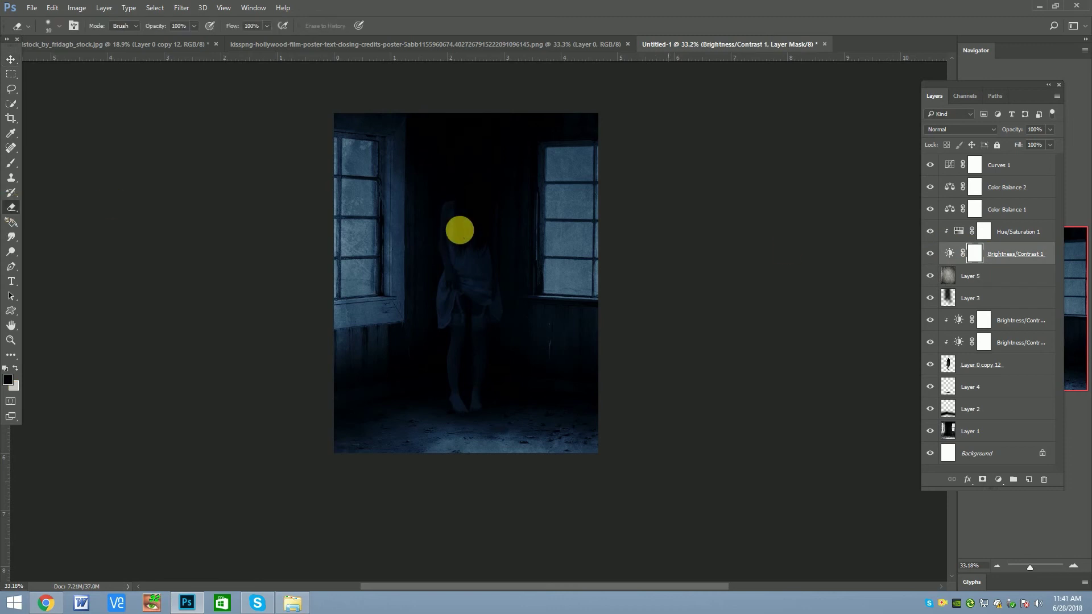
{"action": "left_click_drag", "start_coordinate": [460, 230], "coordinate": [456, 329]}
Step: Dab the mask over the girl's head with a soft brush at 16% opacity
{"action": "left_click", "coordinate": [11, 164]}
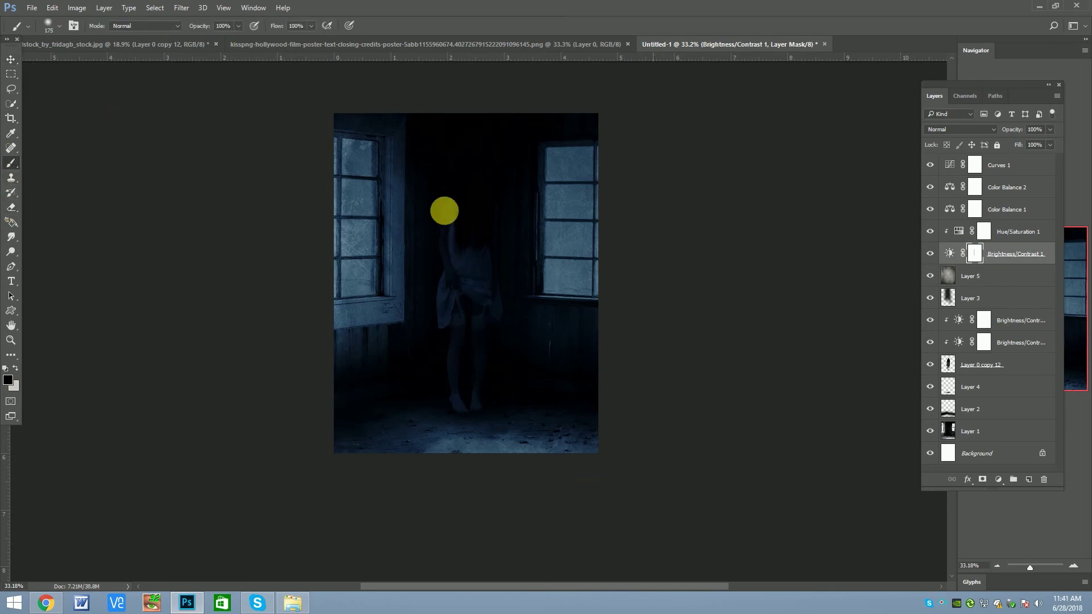
{"action": "left_click_drag", "start_coordinate": [239, 26], "coordinate": [193, 34]}
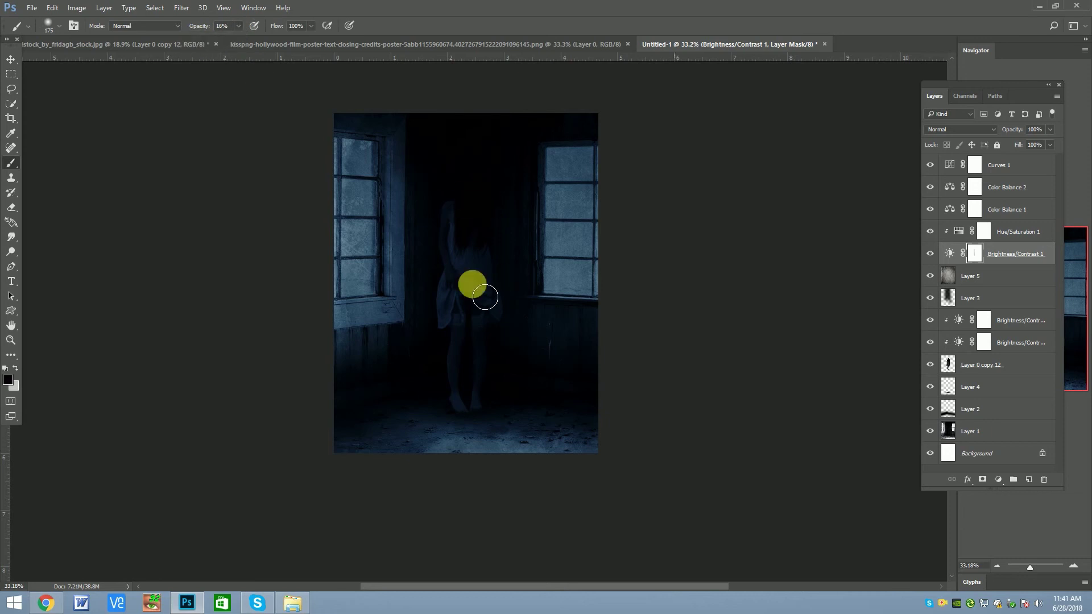
{"action": "left_click", "coordinate": [473, 237]}
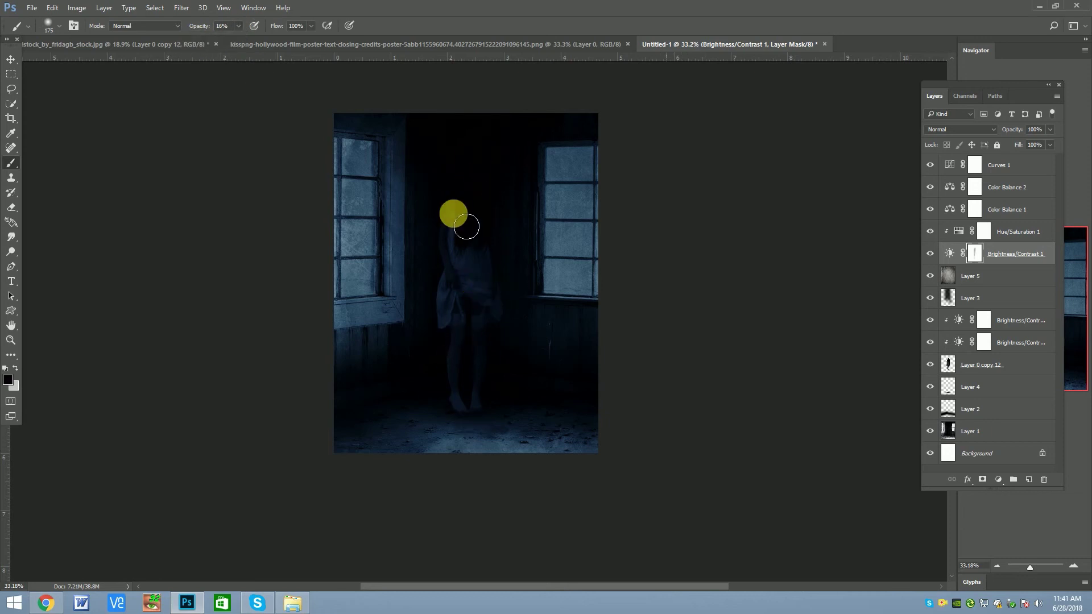
{"action": "key", "text": "v"}
{"action": "scroll", "coordinate": [446, 319], "scroll_direction": "up", "scroll_amount": 1}
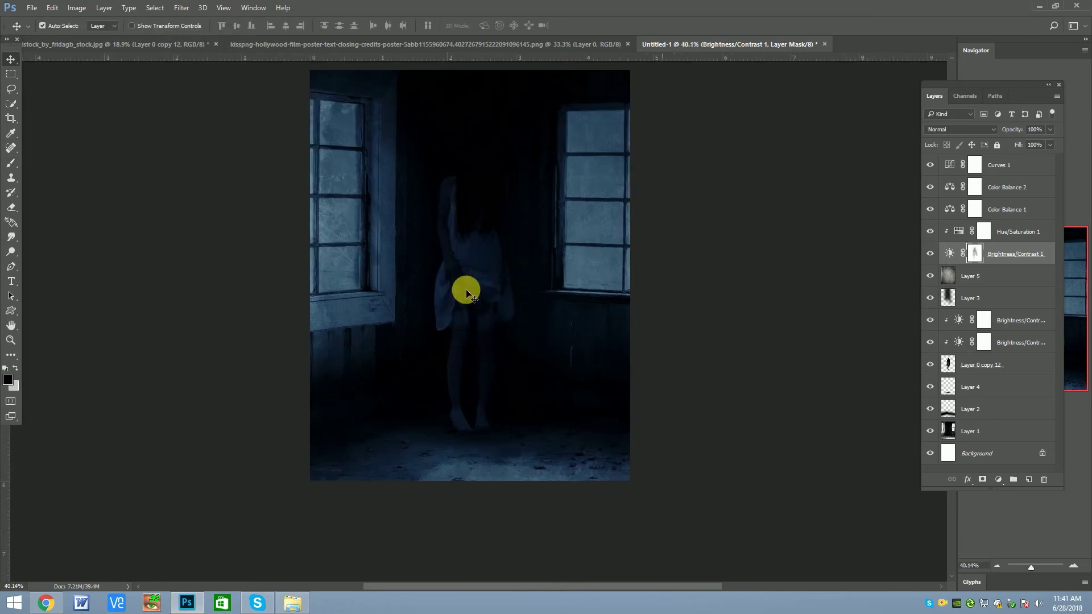
{"action": "scroll", "coordinate": [539, 308], "scroll_direction": "down", "scroll_amount": 1}
{"action": "left_click", "coordinate": [999, 166]}
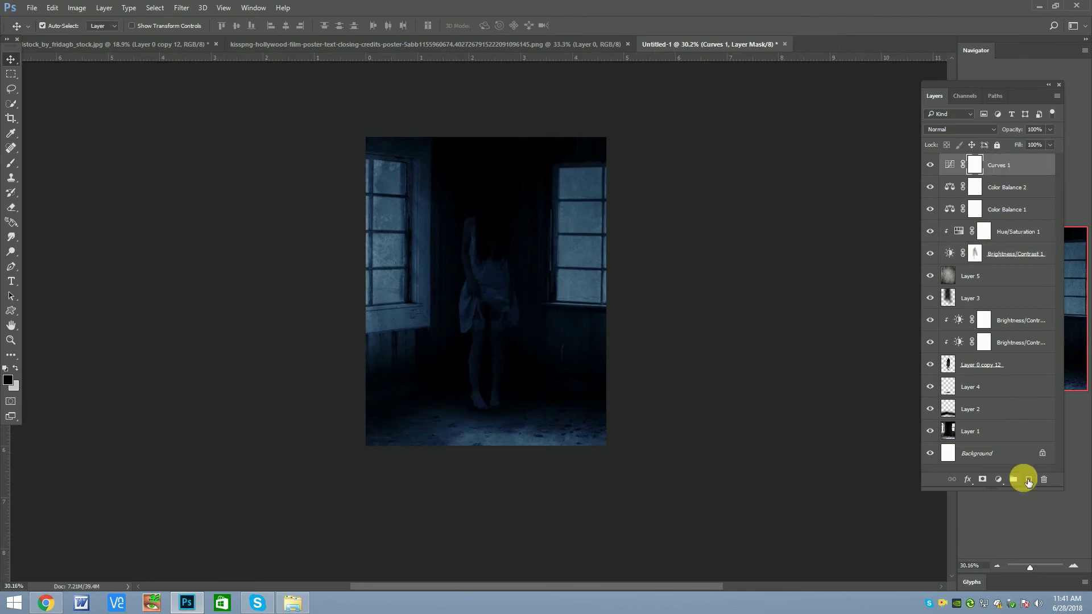
Step: Add Layer 6 filled with 50% gray and set it to Overlay blending
{"action": "left_click", "coordinate": [1029, 480]}
{"action": "left_click", "coordinate": [56, 13]}
{"action": "left_click", "coordinate": [68, 166]}
{"action": "left_click", "coordinate": [619, 175]}
{"action": "left_click", "coordinate": [960, 129]}
{"action": "left_click", "coordinate": [935, 244]}
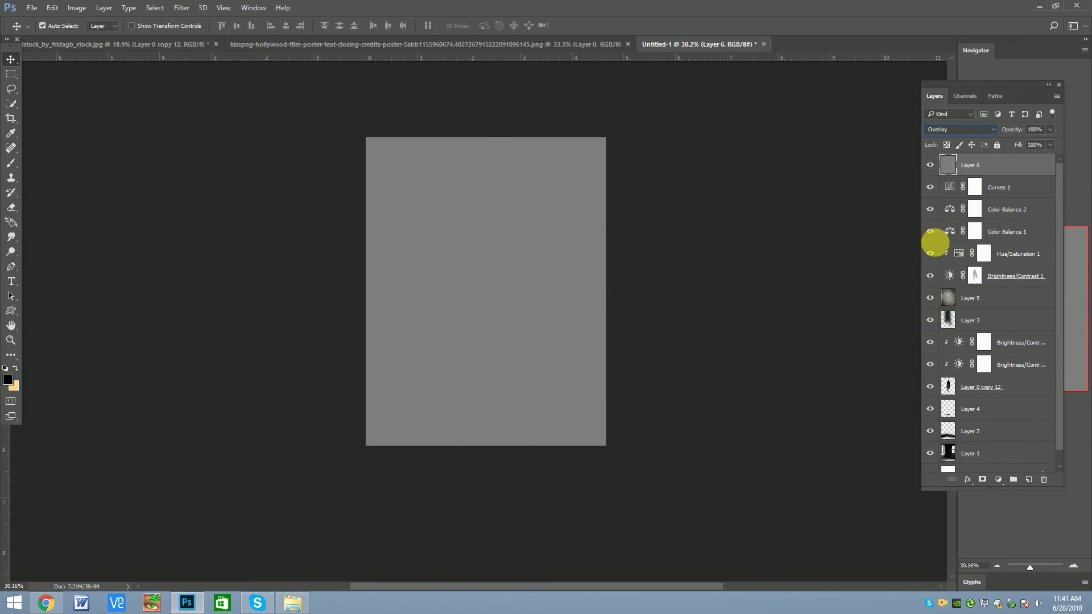
{"action": "left_click", "coordinate": [14, 216]}
Step: Set up the Burn tool at 62% exposure with a 50 px brush
{"action": "left_click", "coordinate": [13, 254]}
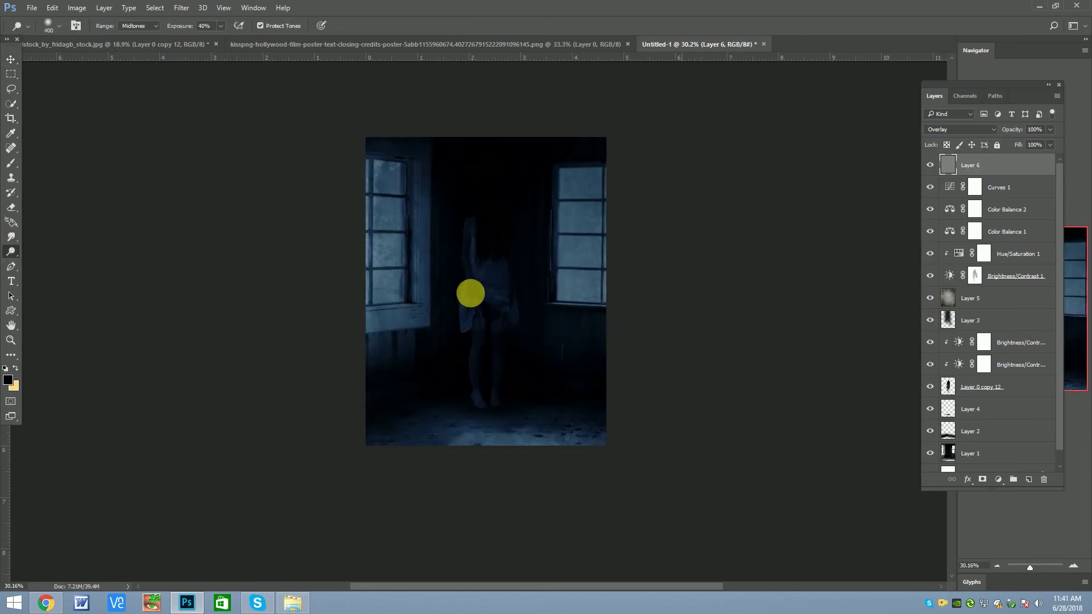
{"action": "scroll", "coordinate": [475, 223], "scroll_direction": "up", "scroll_amount": 5}
{"action": "left_click", "coordinate": [221, 26]}
{"action": "left_click_drag", "start_coordinate": [221, 35], "coordinate": [232, 36]}
{"action": "key", "text": "bracketright"}
{"action": "key", "text": "bracketright"}
{"action": "key", "text": "bracketright"}
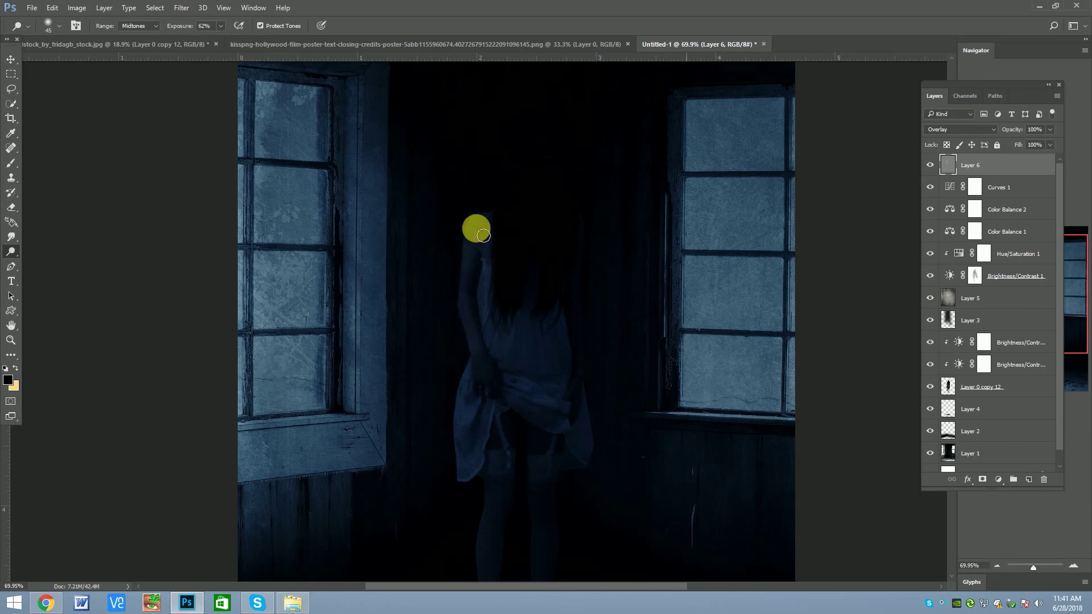
{"action": "scroll", "coordinate": [381, 200], "scroll_direction": "down", "scroll_amount": 2}
{"action": "scroll", "coordinate": [335, 209], "scroll_direction": "down", "scroll_amount": 2}
{"action": "key", "text": "bracketright"}
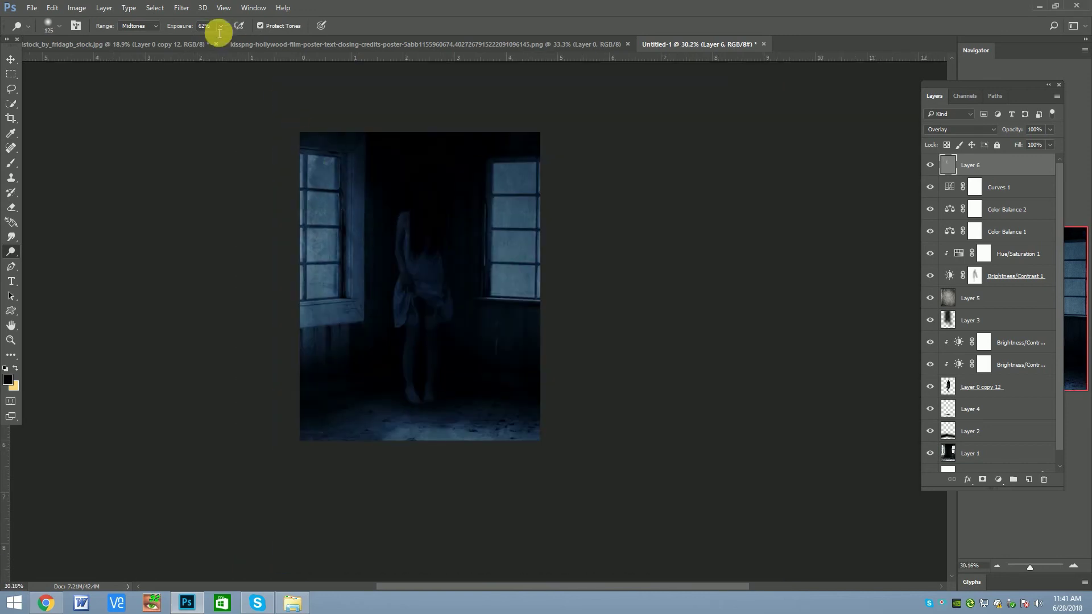
{"action": "key", "text": "bracketleft"}
{"action": "scroll", "coordinate": [364, 299], "scroll_direction": "up", "scroll_amount": 1}
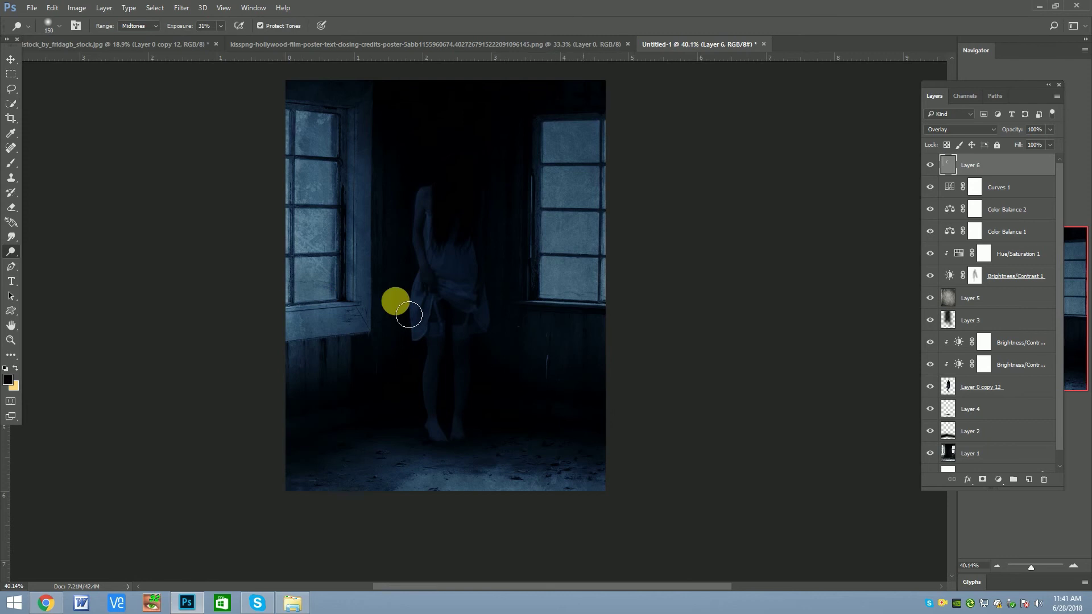
{"action": "key", "text": "bracketleft"}
{"action": "key", "text": "bracketleft"}
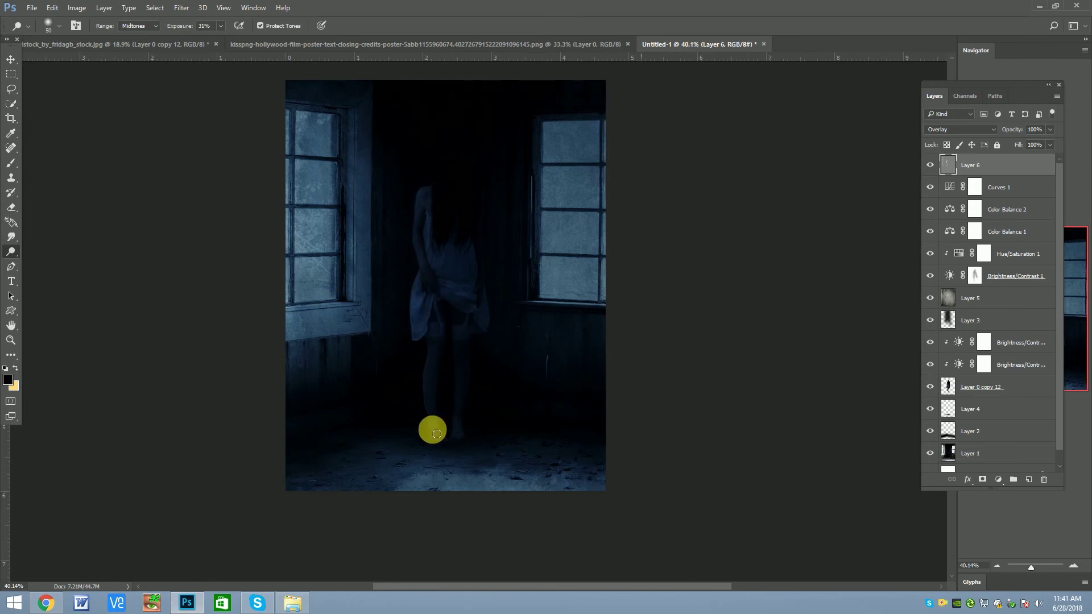
Step: Burn from the girl's feet up to her head and around her head
{"action": "left_click_drag", "start_coordinate": [462, 411], "coordinate": [483, 296]}
{"action": "key", "text": "bracketright"}
{"action": "key", "text": "bracketright"}
{"action": "key", "text": "bracketright"}
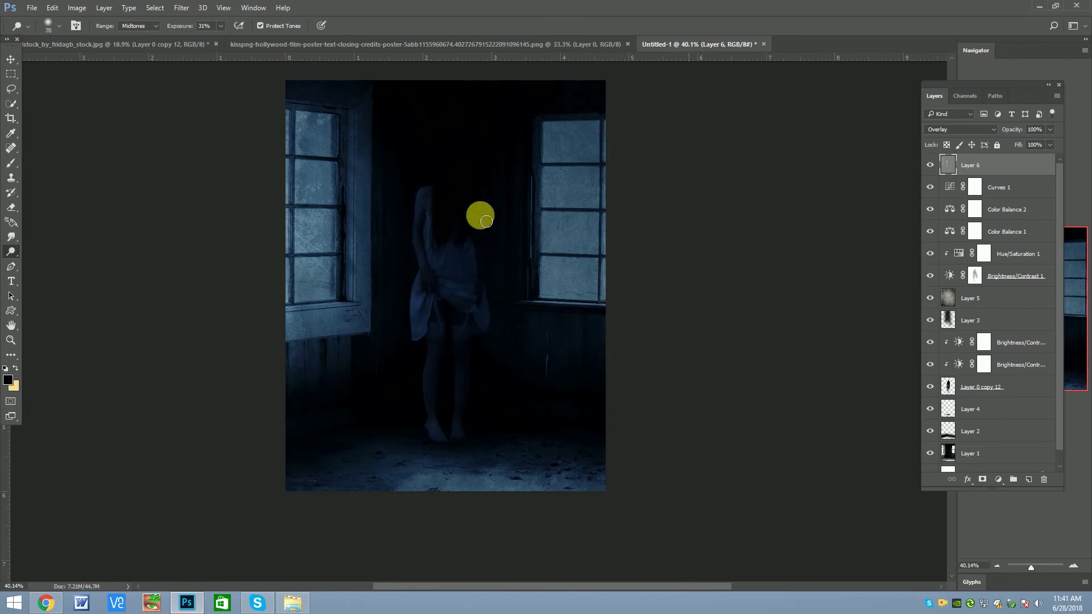
{"action": "left_click_drag", "start_coordinate": [454, 180], "coordinate": [463, 216]}
{"action": "key", "text": "bracketright"}
{"action": "key", "text": "bracketright"}
{"action": "key", "text": "bracketright"}
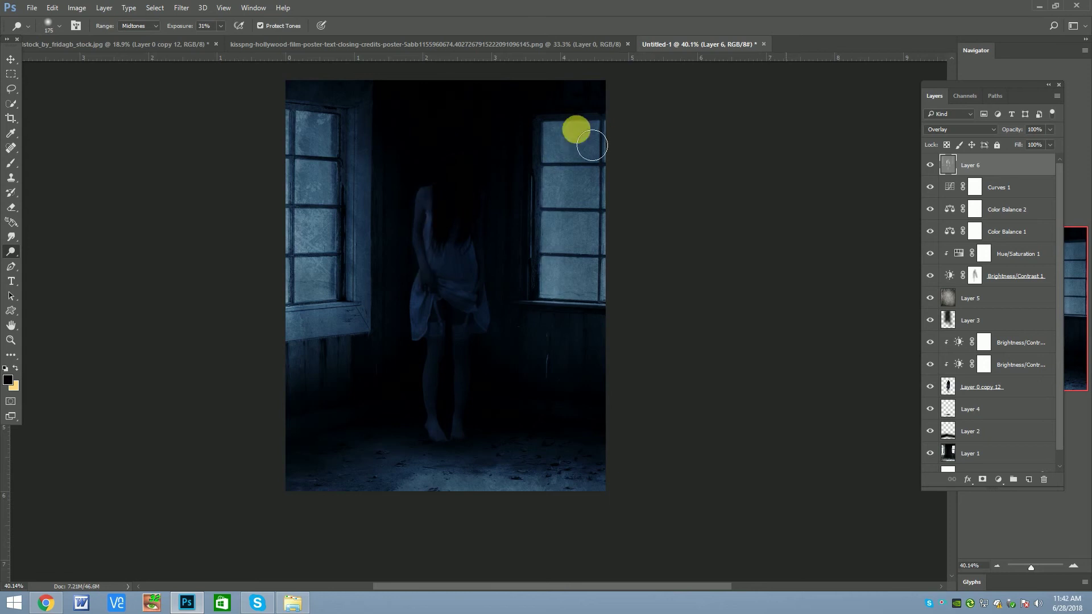
Step: Burn the upper-left corner and floor, and dodge the wall beside the girl's head
{"action": "right_click", "coordinate": [10, 252]}
{"action": "left_click", "coordinate": [46, 263]}
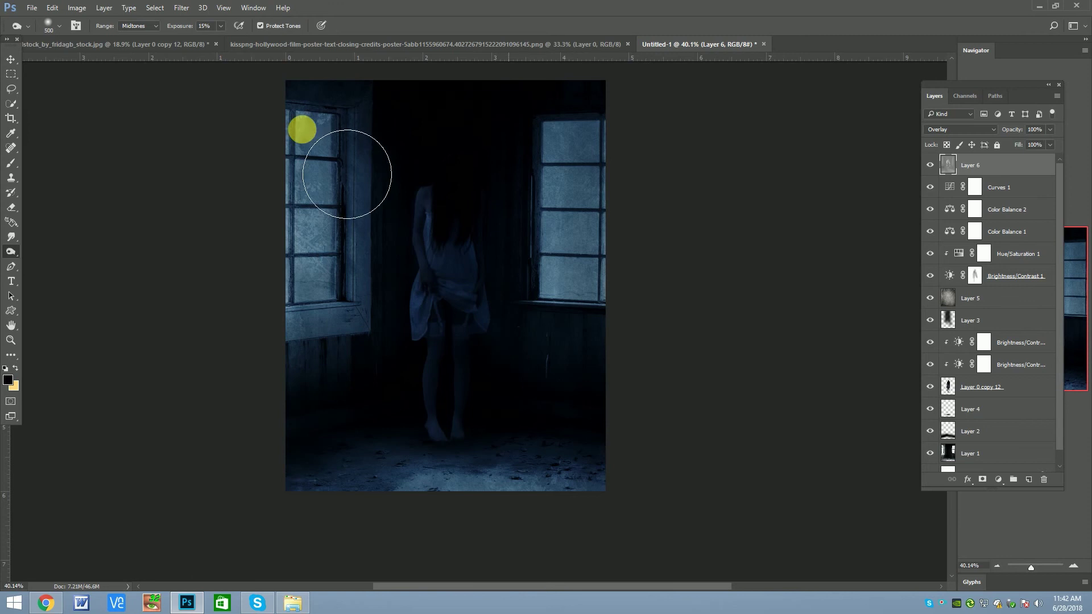
{"action": "left_click_drag", "start_coordinate": [551, 313], "coordinate": [383, 522]}
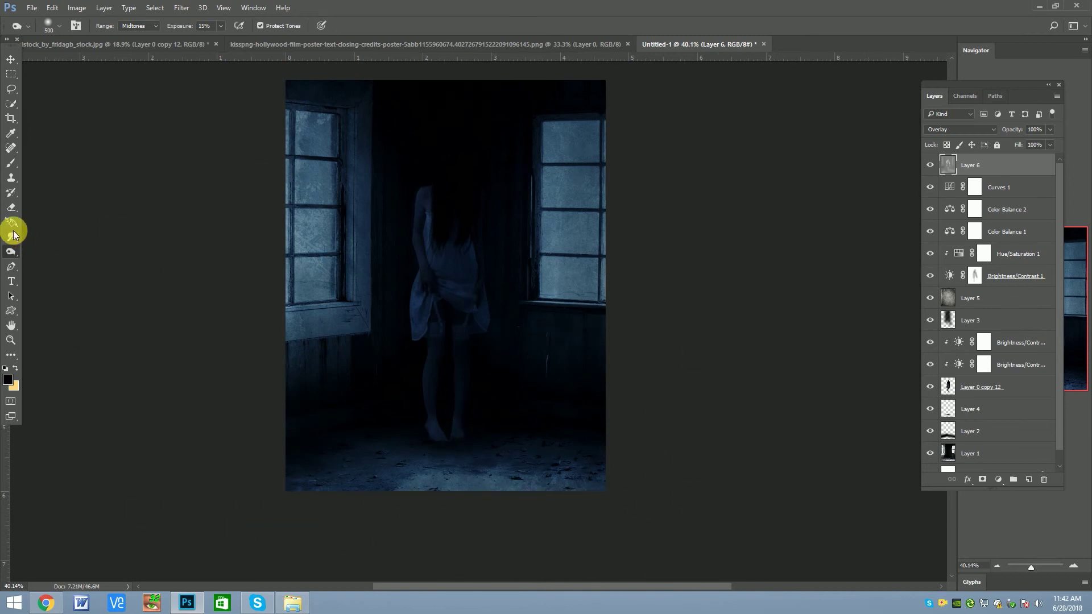
{"action": "left_click_drag", "start_coordinate": [12, 251], "coordinate": [47, 248]}
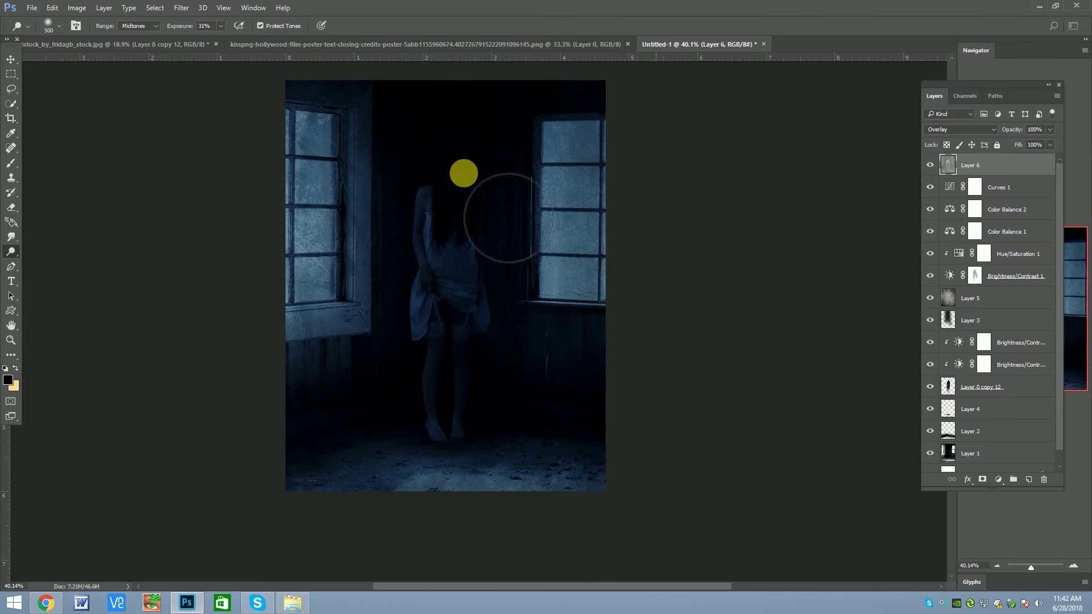
{"action": "left_click_drag", "start_coordinate": [473, 272], "coordinate": [449, 249]}
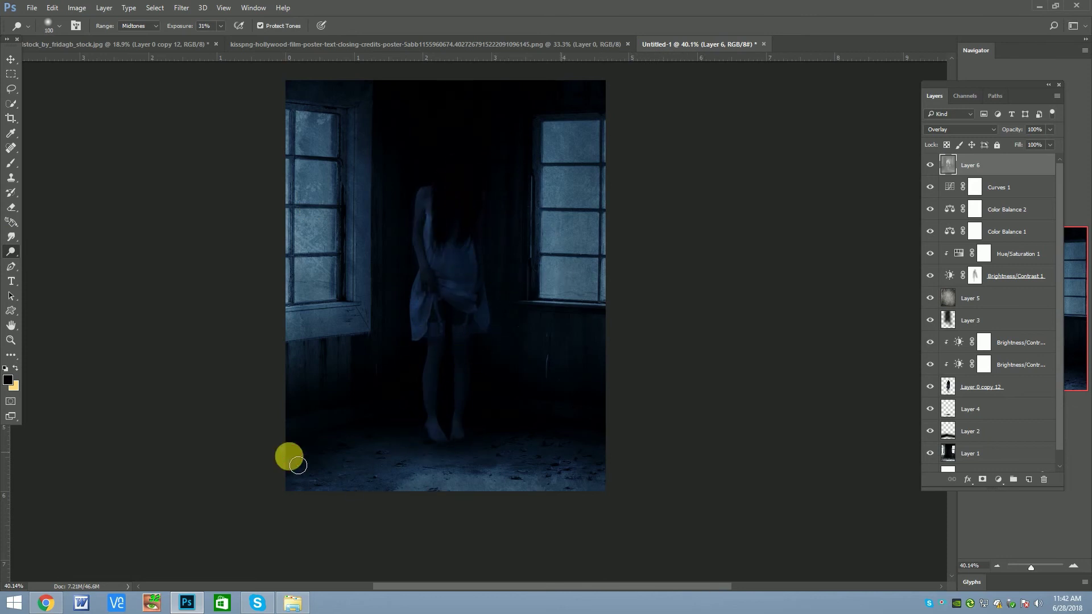
{"action": "right_click", "coordinate": [11, 252]}
{"action": "left_click", "coordinate": [43, 263]}
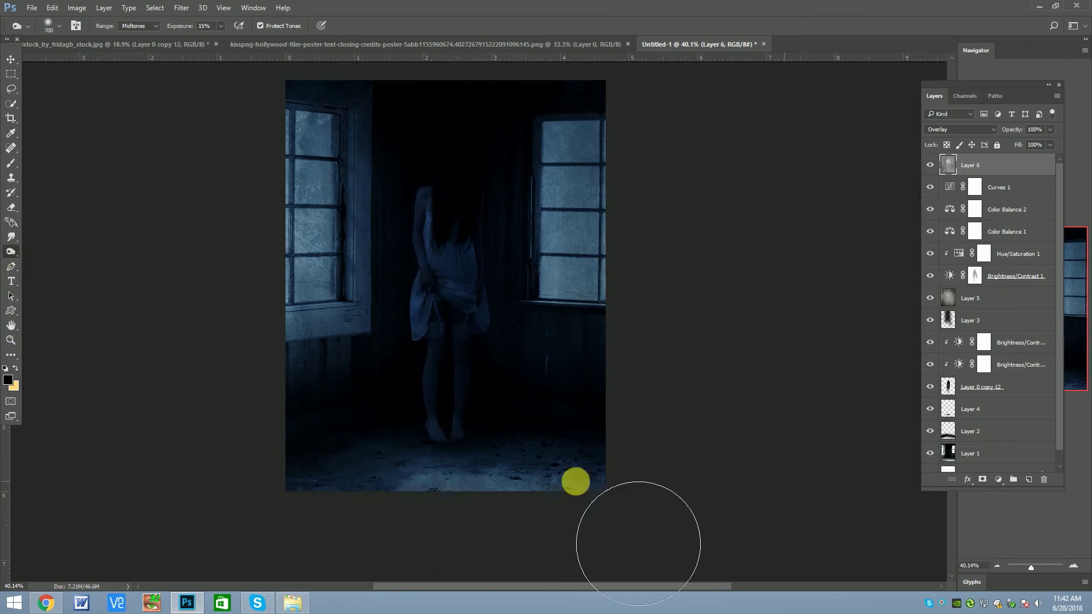
{"action": "left_click_drag", "start_coordinate": [524, 439], "coordinate": [651, 478]}
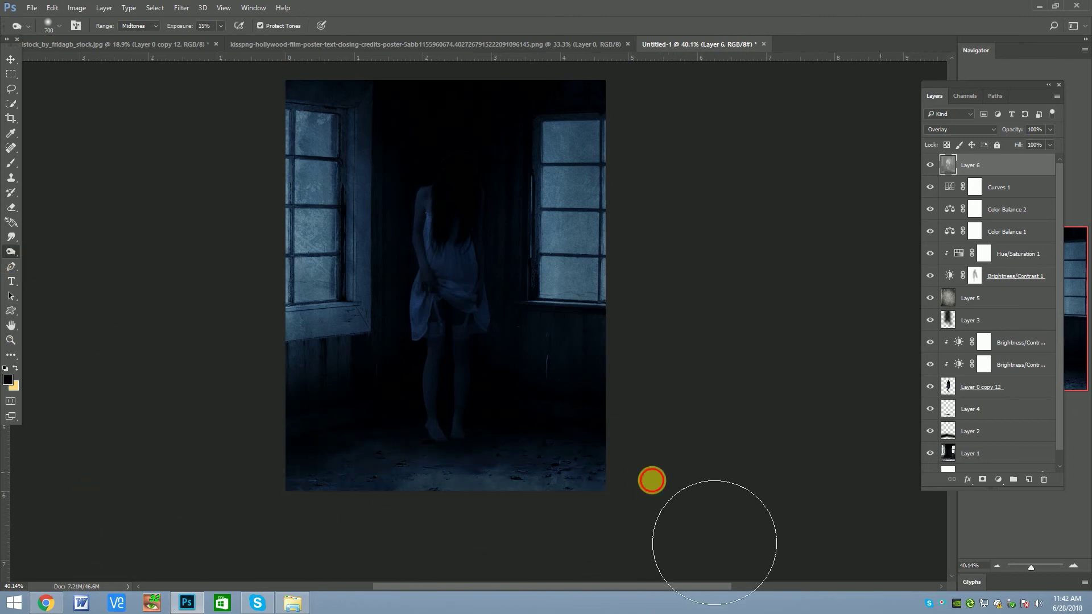
Step: Dodge the left and right windows with a 400 px brush to lighten them
{"action": "right_click", "coordinate": [12, 252]}
{"action": "left_click", "coordinate": [48, 251]}
{"action": "key", "text": "bracketright"}
{"action": "key", "text": "bracketright"}
{"action": "key", "text": "bracketright"}
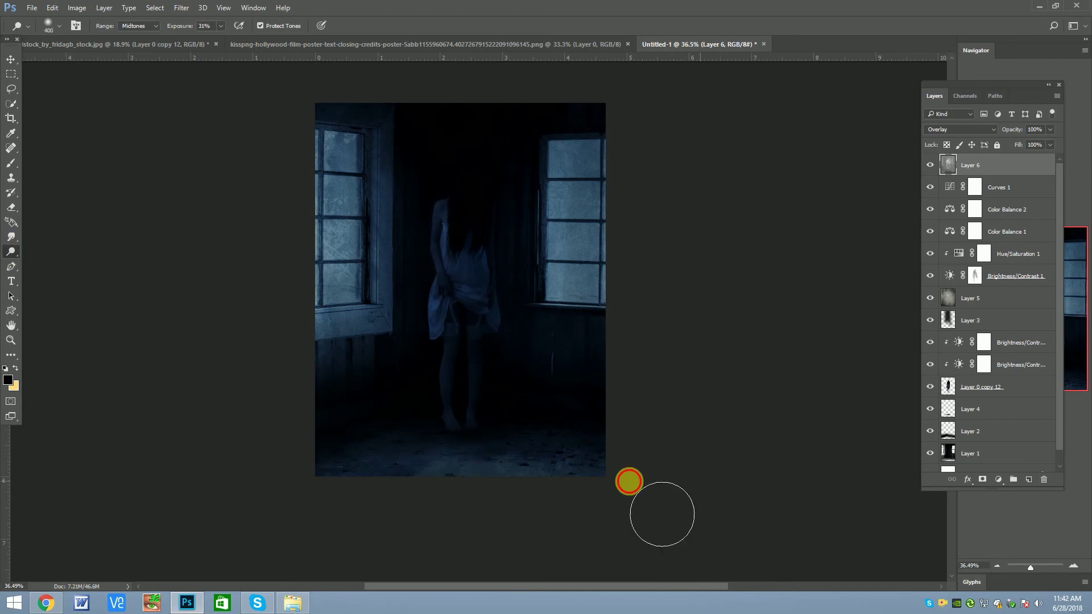
{"action": "left_click", "coordinate": [350, 159]}
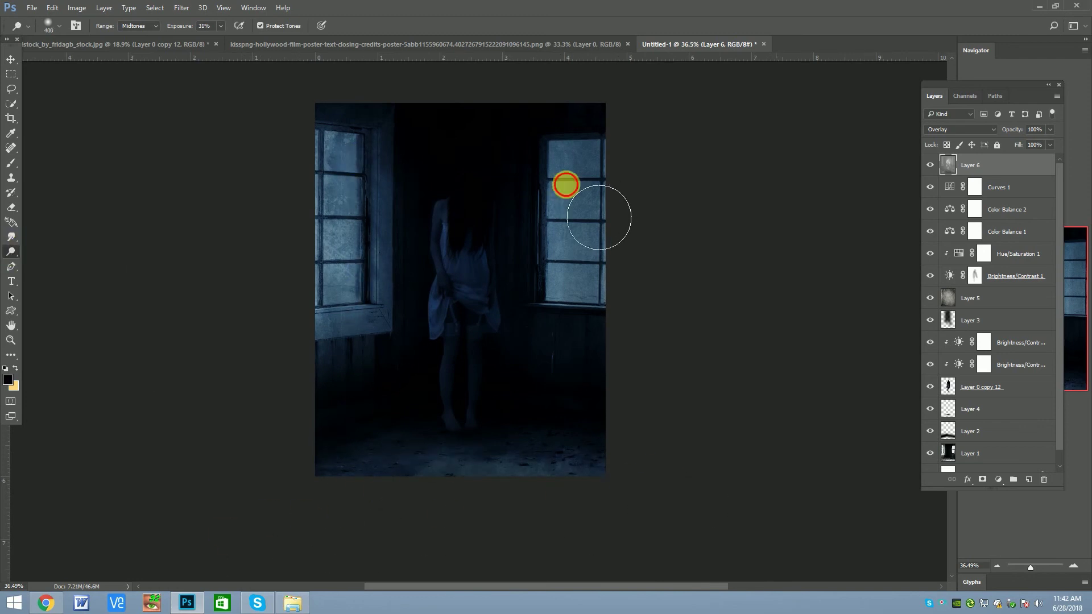
{"action": "left_click_drag", "start_coordinate": [350, 159], "coordinate": [512, 301]}
{"action": "key", "text": "v"}
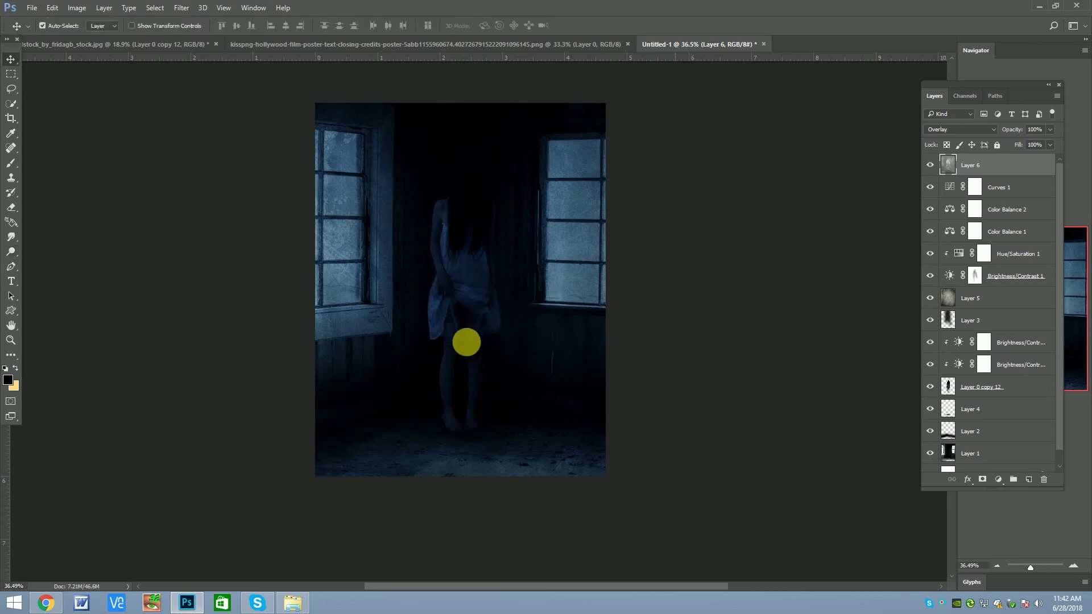
{"action": "scroll", "coordinate": [449, 252], "scroll_direction": "down", "scroll_amount": 2}
{"action": "scroll", "coordinate": [450, 253], "scroll_direction": "up", "scroll_amount": 1}
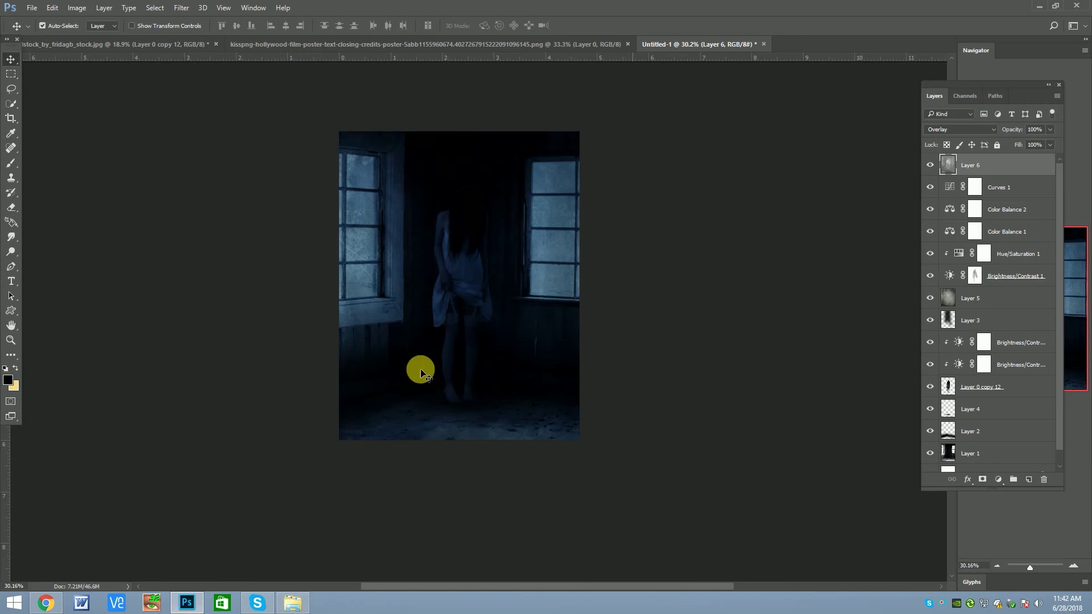
{"action": "scroll", "coordinate": [427, 387], "scroll_direction": "up", "scroll_amount": 2}
Step: Start a new text layer beside the girl's legs with white (ffffff) text colour
{"action": "key", "text": "t"}
{"action": "scroll", "coordinate": [452, 381], "scroll_direction": "up", "scroll_amount": 3}
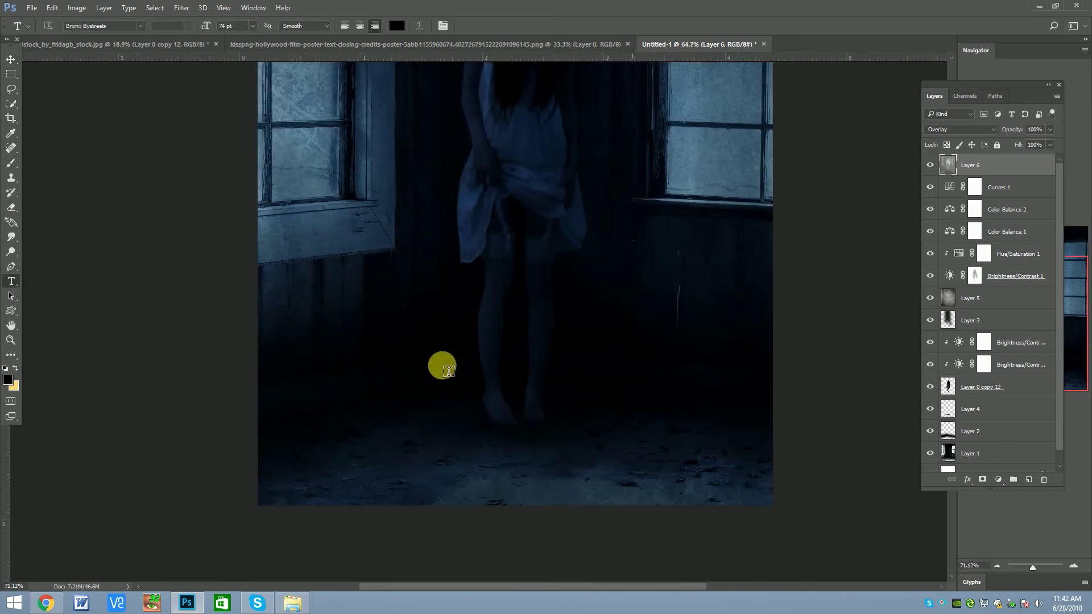
{"action": "left_click", "coordinate": [430, 305]}
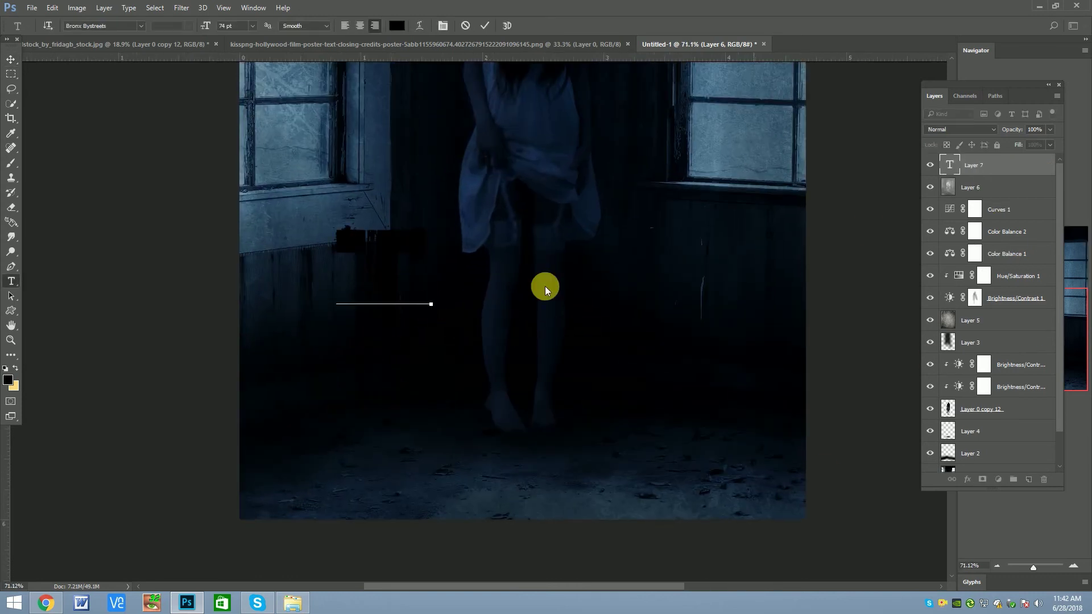
{"action": "left_click", "coordinate": [397, 25]}
{"action": "type", "text": "ffffff"}
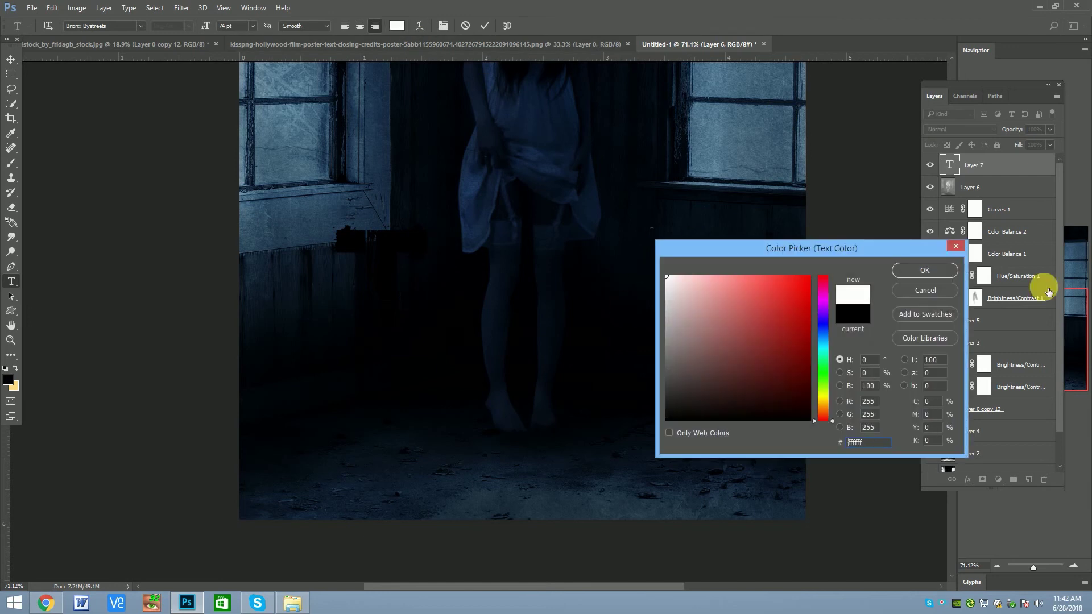
{"action": "key", "text": "Return"}
{"action": "left_click", "coordinate": [426, 273]}
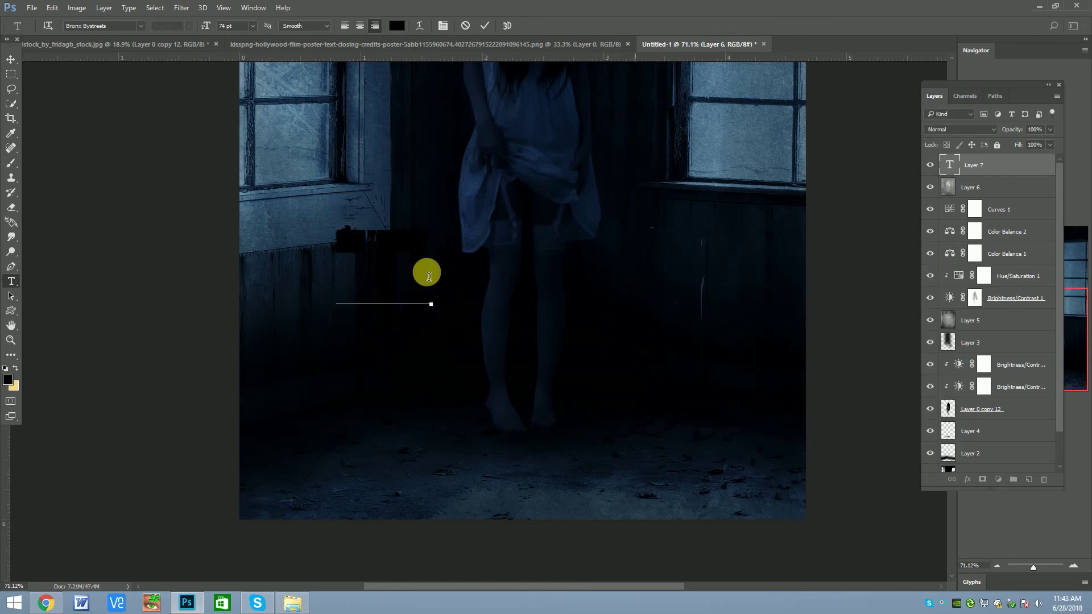
{"action": "key", "text": "ctrl+v"}
{"action": "key", "text": "ctrl+z"}
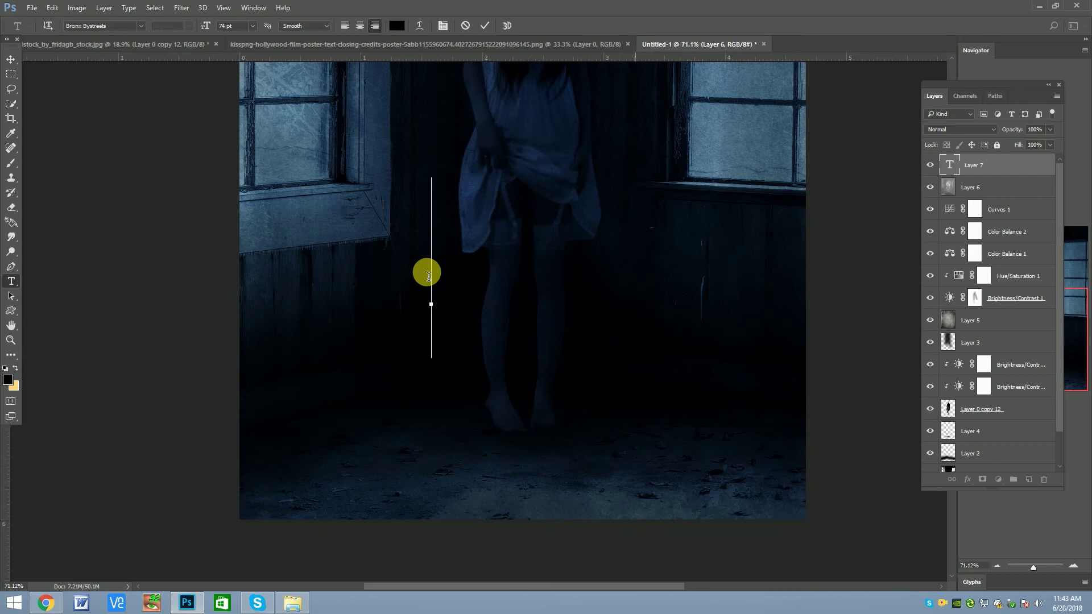
Step: Type 'THE' and 'DRAK NIGHT' on two lines in white and commit the title
{"action": "left_click", "coordinate": [396, 26]}
{"action": "type", "text": "ffffff"}
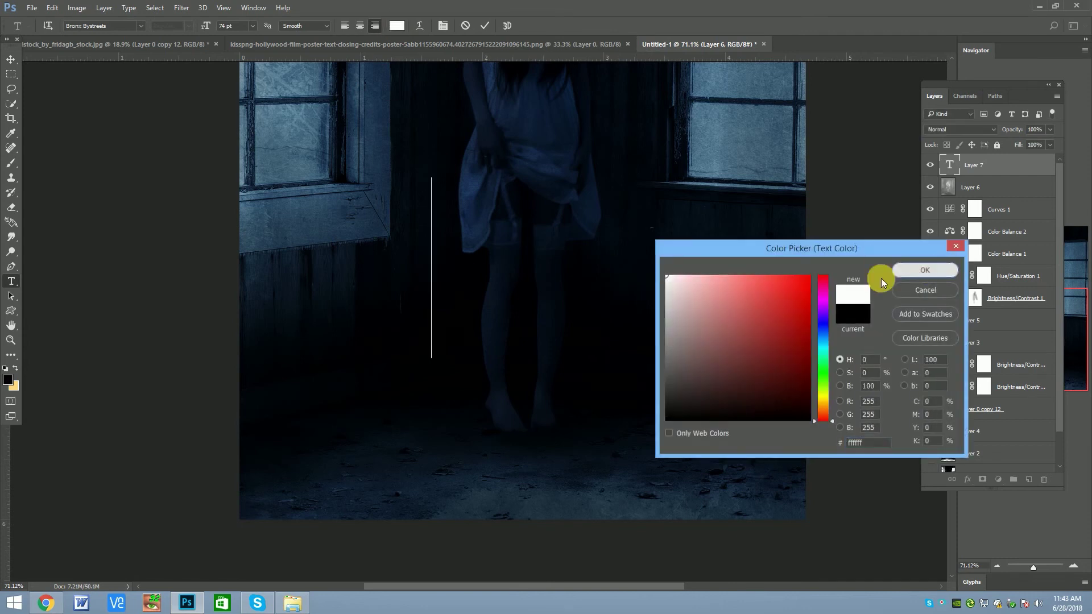
{"action": "key", "text": "Return"}
{"action": "type", "text": "THE"}
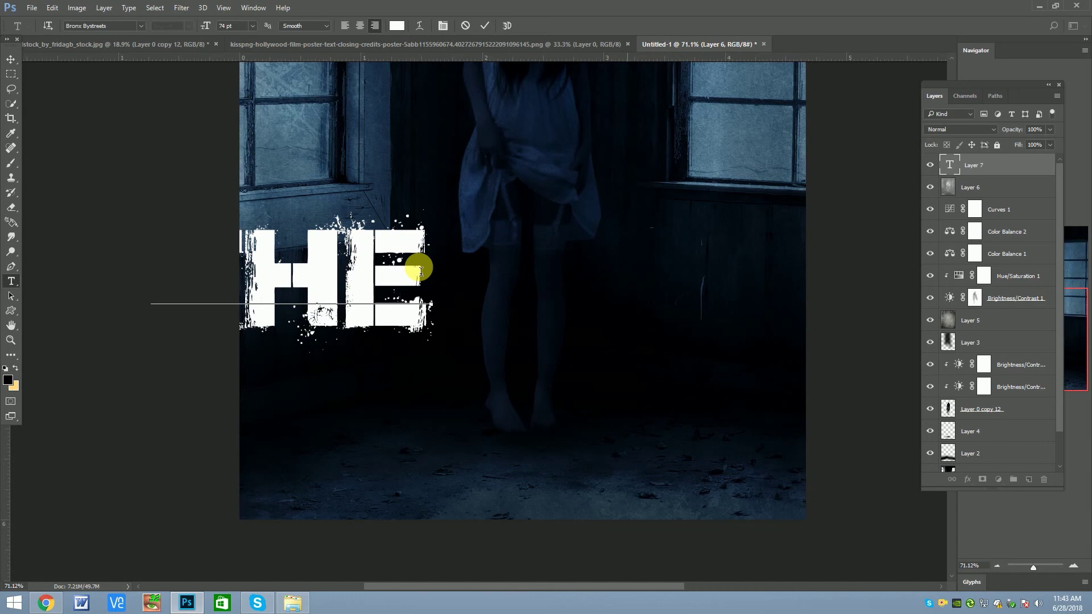
{"action": "key", "text": "Return"}
{"action": "type", "text": "D"}
{"action": "type", "text": "RAK"}
{"action": "type", "text": " NI"}
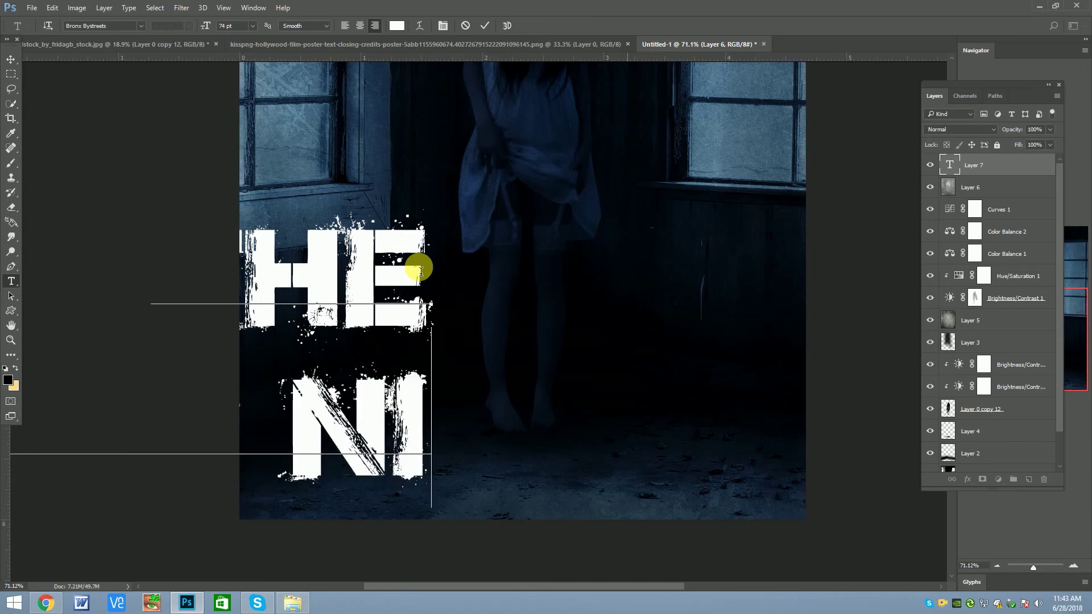
{"action": "type", "text": "GHT"}
{"action": "left_click", "coordinate": [10, 58]}
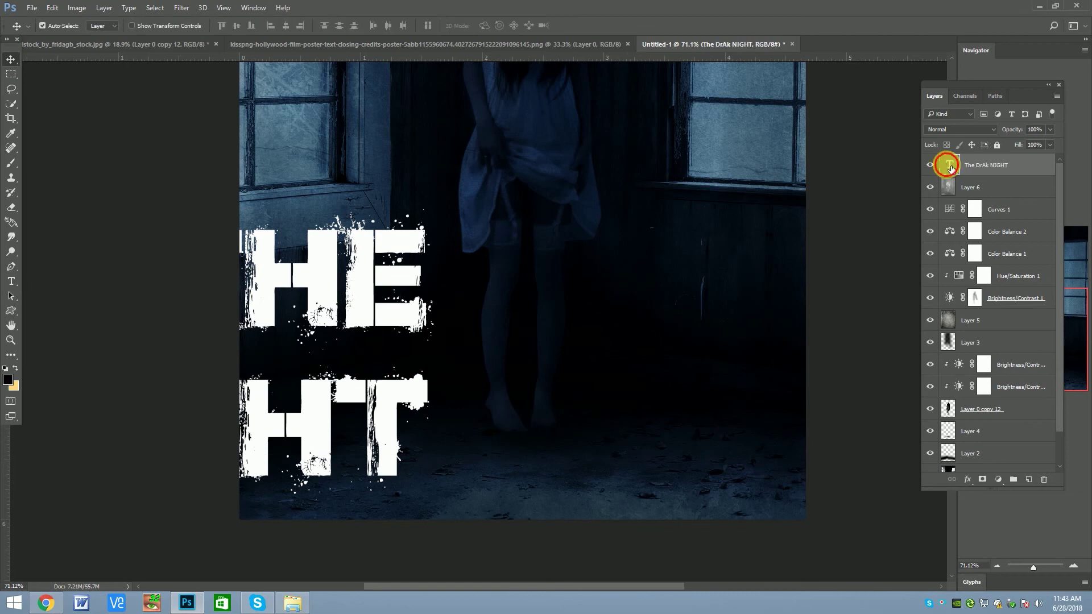
Step: Scale the title down to 16 pt and move it toward the image centre
{"action": "double_click", "coordinate": [949, 165]}
{"action": "scroll", "coordinate": [241, 29], "scroll_direction": "down", "scroll_amount": 8}
{"action": "scroll", "coordinate": [242, 31], "scroll_direction": "down", "scroll_amount": 9}
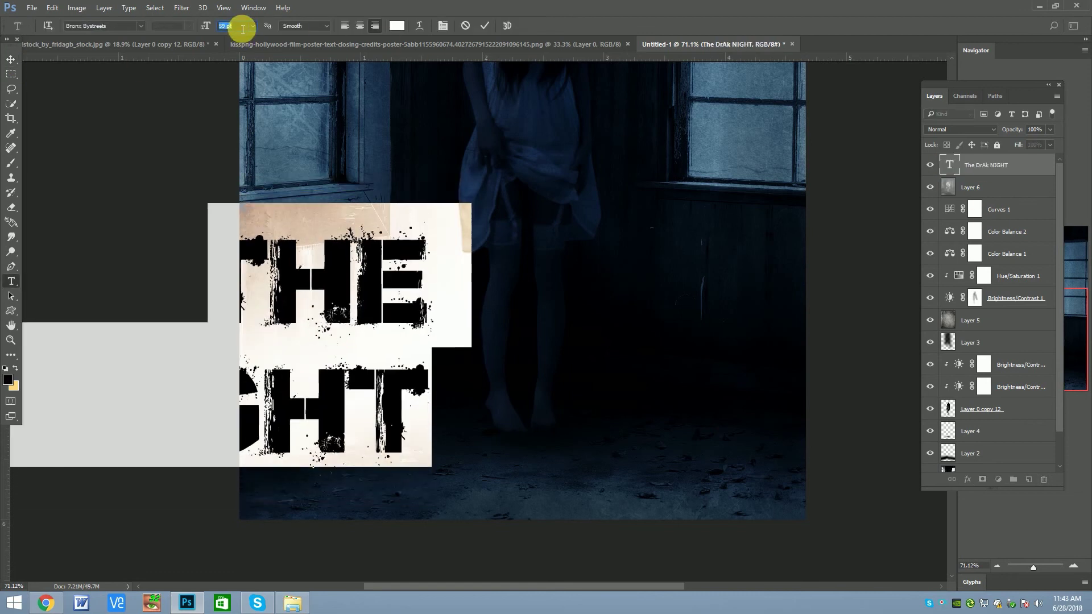
{"action": "scroll", "coordinate": [243, 31], "scroll_direction": "down", "scroll_amount": 9}
{"action": "scroll", "coordinate": [244, 32], "scroll_direction": "down", "scroll_amount": 9}
{"action": "scroll", "coordinate": [243, 32], "scroll_direction": "down", "scroll_amount": 8}
{"action": "scroll", "coordinate": [244, 33], "scroll_direction": "down", "scroll_amount": 8}
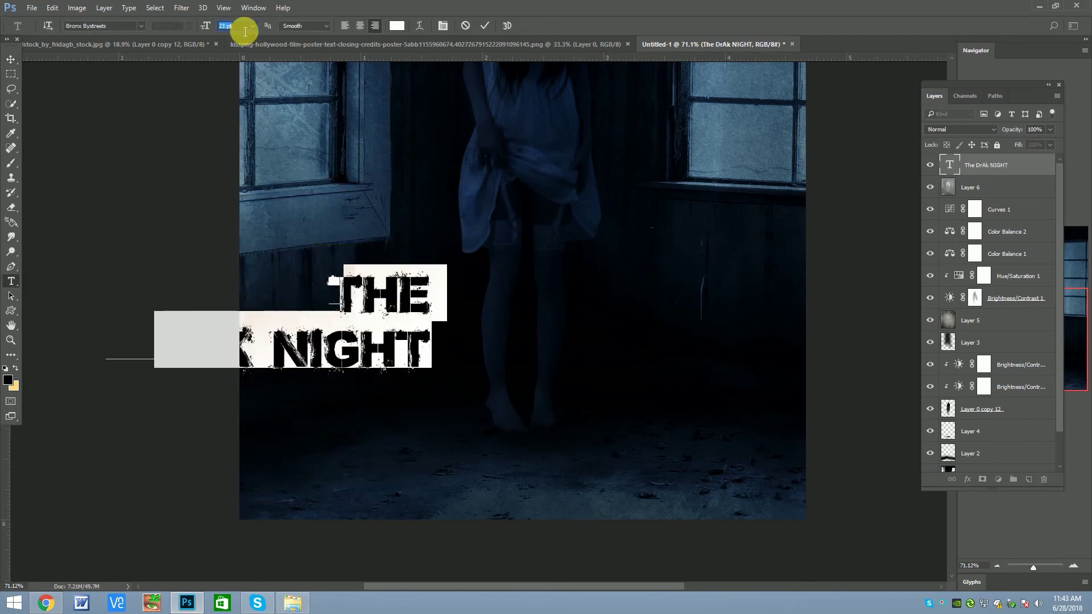
{"action": "scroll", "coordinate": [244, 33], "scroll_direction": "down", "scroll_amount": 7}
{"action": "left_click_drag", "start_coordinate": [378, 282], "coordinate": [541, 372]}
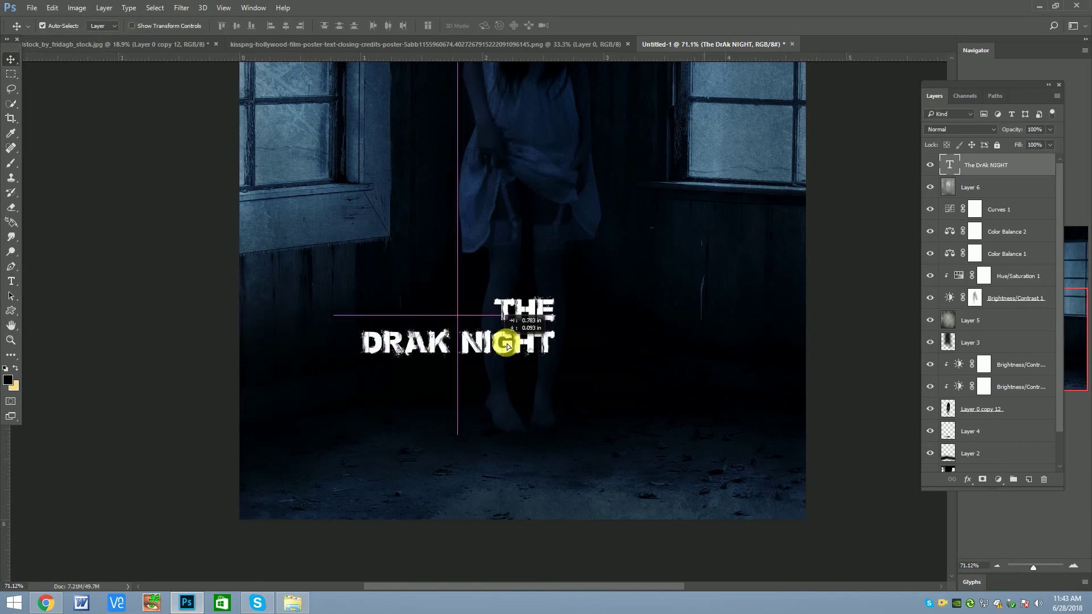
{"action": "scroll", "coordinate": [458, 365], "scroll_direction": "down", "scroll_amount": 1}
{"action": "scroll", "coordinate": [543, 367], "scroll_direction": "up", "scroll_amount": 1}
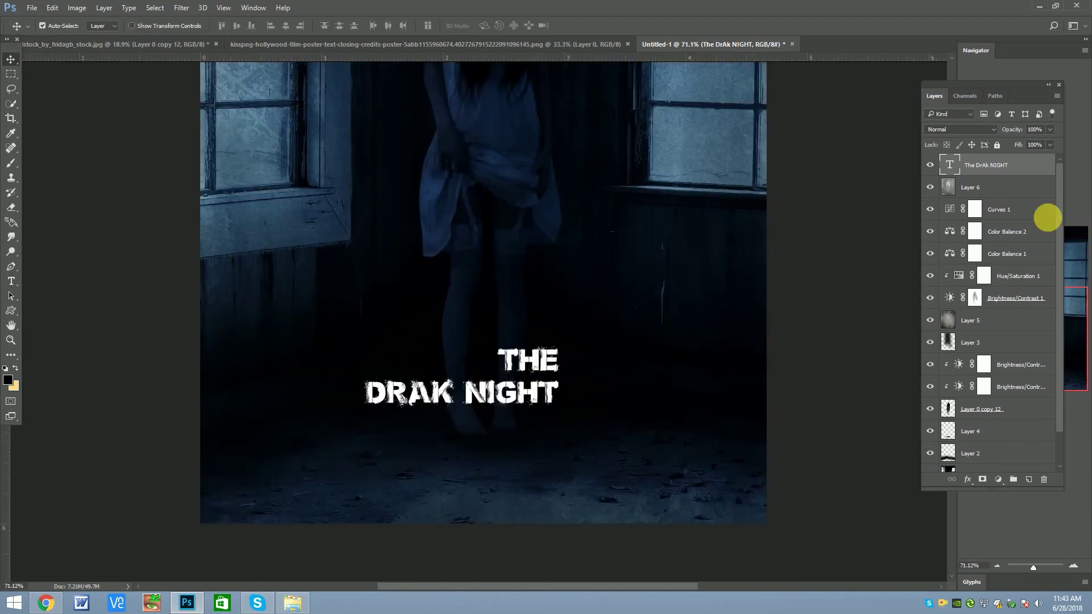
Step: Enlarge the word THE to 47 pt and commit it
{"action": "double_click", "coordinate": [959, 168]}
{"action": "scroll", "coordinate": [246, 29], "scroll_direction": "up", "scroll_amount": 11}
{"action": "scroll", "coordinate": [239, 22], "scroll_direction": "up", "scroll_amount": 17}
{"action": "scroll", "coordinate": [238, 23], "scroll_direction": "up", "scroll_amount": 3}
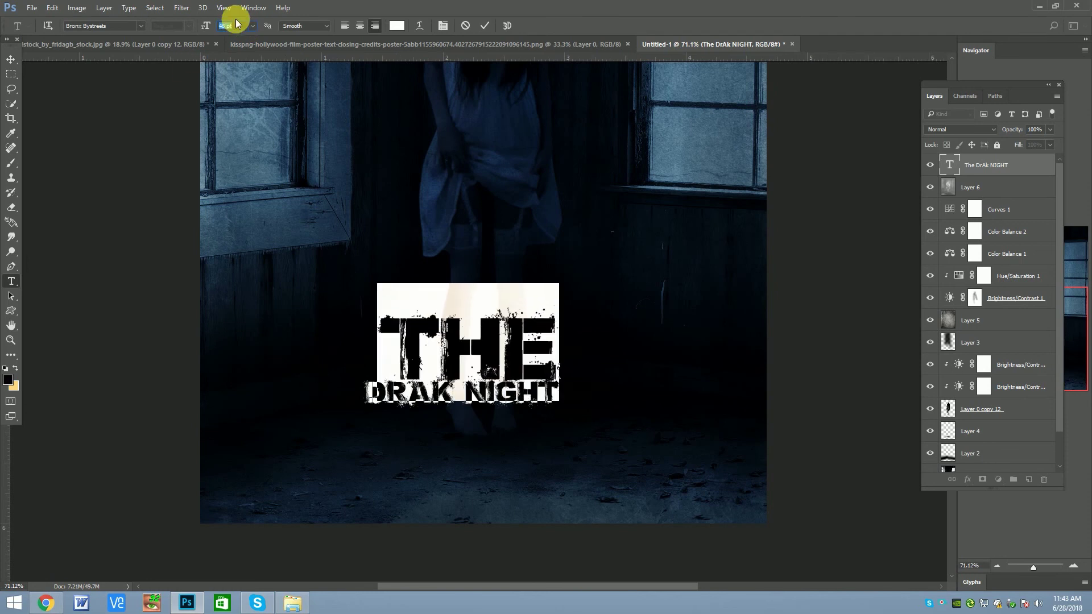
{"action": "left_click", "coordinate": [11, 58]}
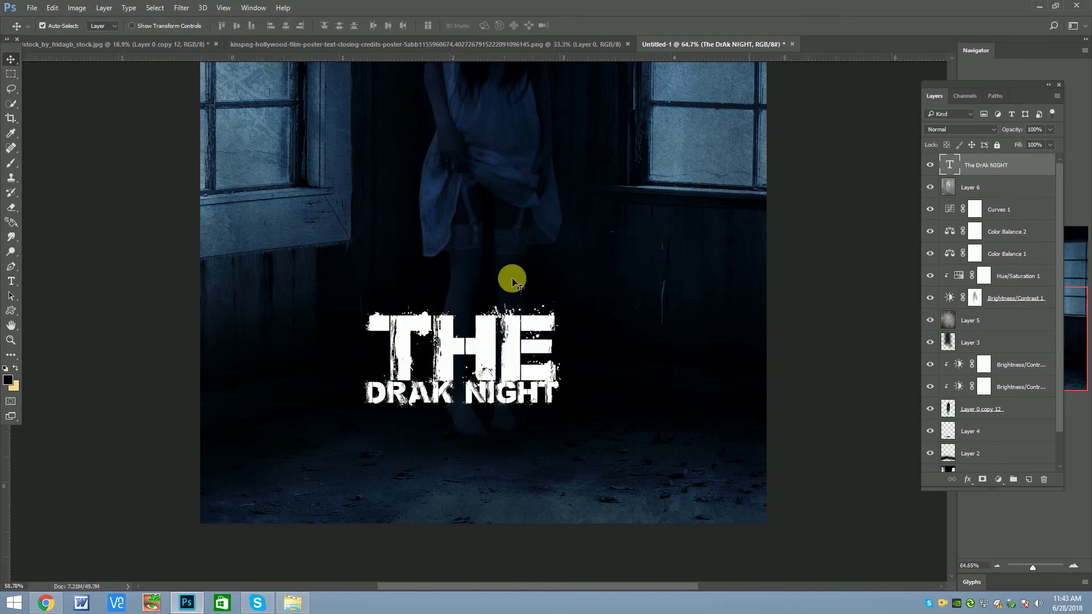
{"action": "scroll", "coordinate": [512, 277], "scroll_direction": "down", "scroll_amount": 2}
Step: Reselect parts of the title, deleting THE, then cancel the edit to restore it
{"action": "double_click", "coordinate": [960, 165]}
{"action": "left_click_drag", "start_coordinate": [427, 304], "coordinate": [566, 310]}
{"action": "left_click", "coordinate": [545, 354]}
{"action": "left_click_drag", "start_coordinate": [545, 354], "coordinate": [500, 316]}
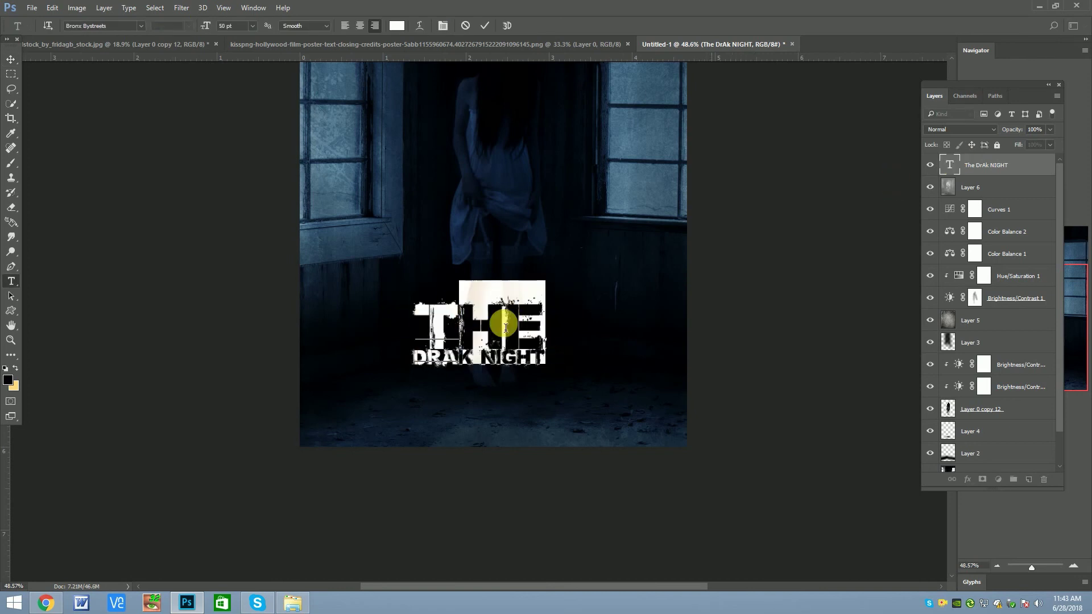
{"action": "double_click", "coordinate": [948, 165]}
{"action": "left_click_drag", "start_coordinate": [415, 358], "coordinate": [549, 371]}
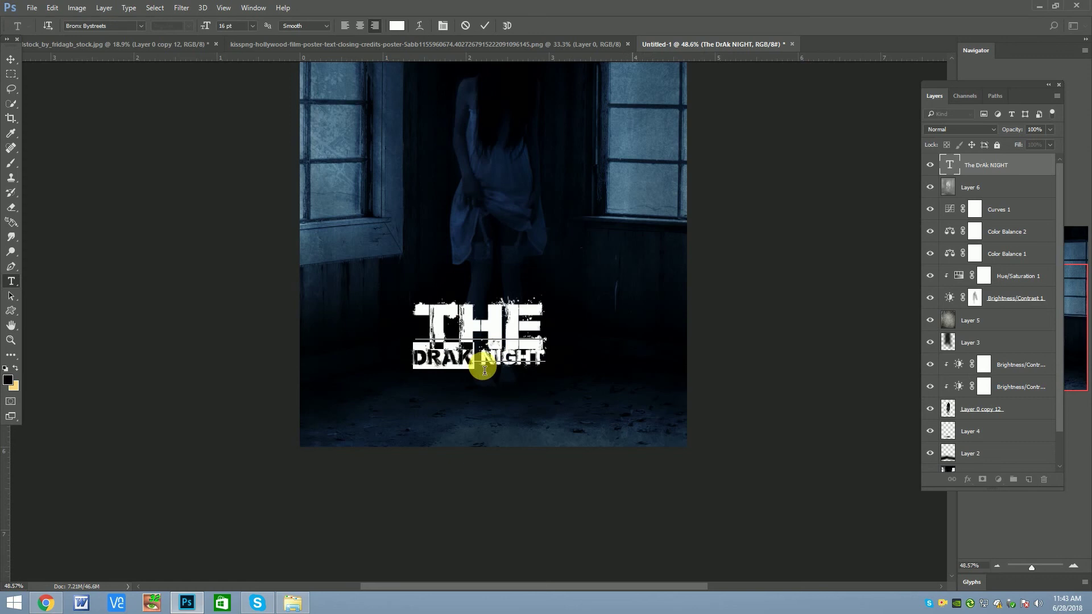
{"action": "left_click", "coordinate": [549, 329]}
{"action": "left_click_drag", "start_coordinate": [550, 329], "coordinate": [419, 319]}
{"action": "key", "text": "Return"}
{"action": "key", "text": "Return"}
{"action": "key", "text": "Return"}
{"action": "key", "text": "Escape"}
Step: Reopen the title and select the DRAK NIGHT line for retyping
{"action": "key", "text": "v"}
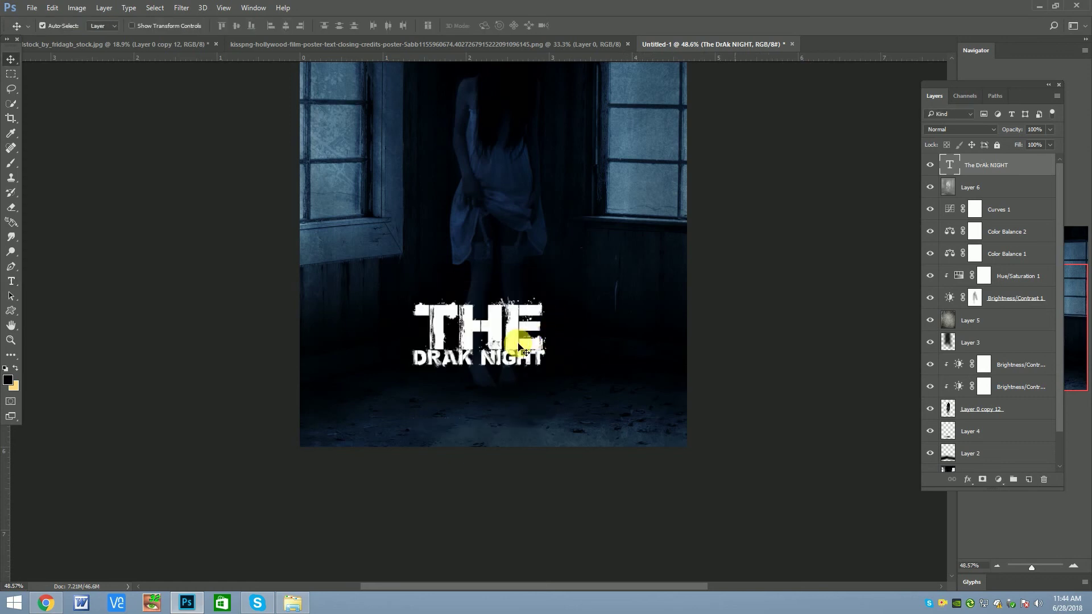
{"action": "scroll", "coordinate": [512, 353], "scroll_direction": "up", "scroll_amount": 2}
{"action": "scroll", "coordinate": [501, 364], "scroll_direction": "up", "scroll_amount": 2}
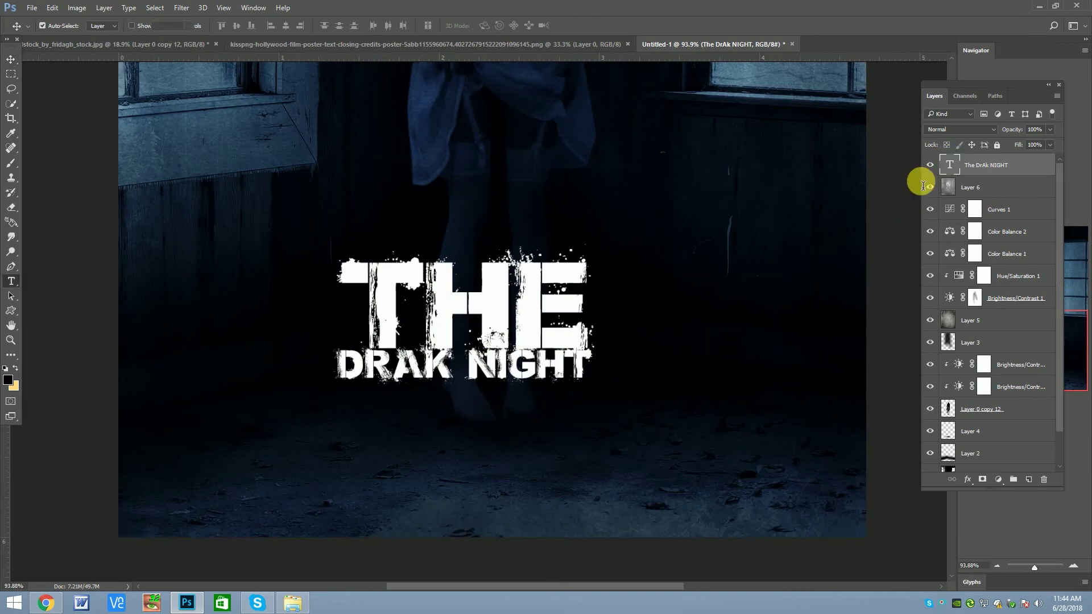
{"action": "double_click", "coordinate": [949, 165]}
{"action": "left_click_drag", "start_coordinate": [596, 361], "coordinate": [339, 370]}
{"action": "left_click", "coordinate": [420, 360]}
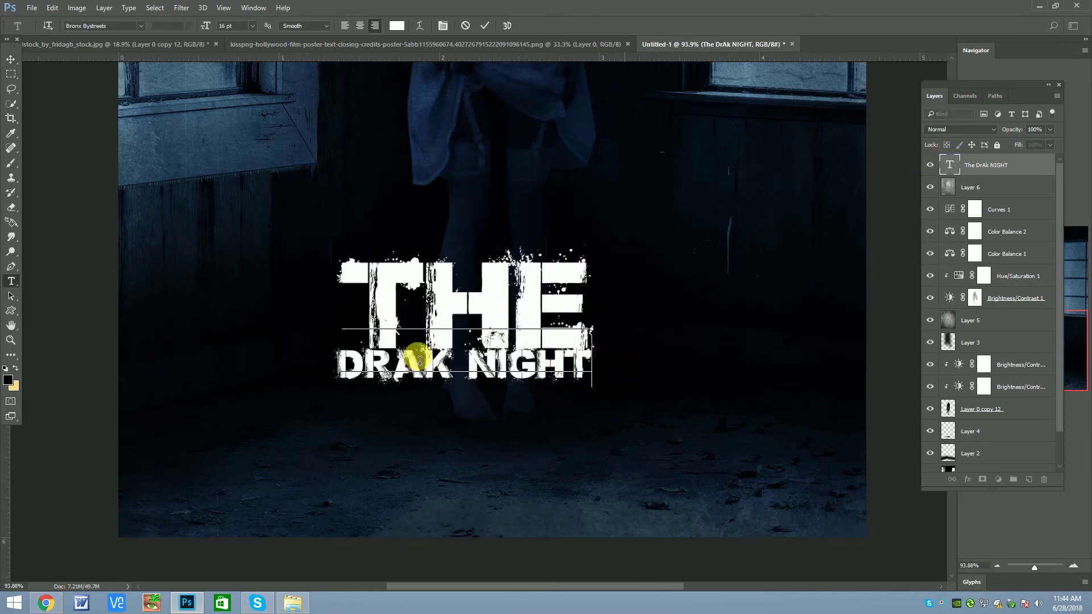
{"action": "key", "text": "Escape"}
{"action": "key", "text": "v"}
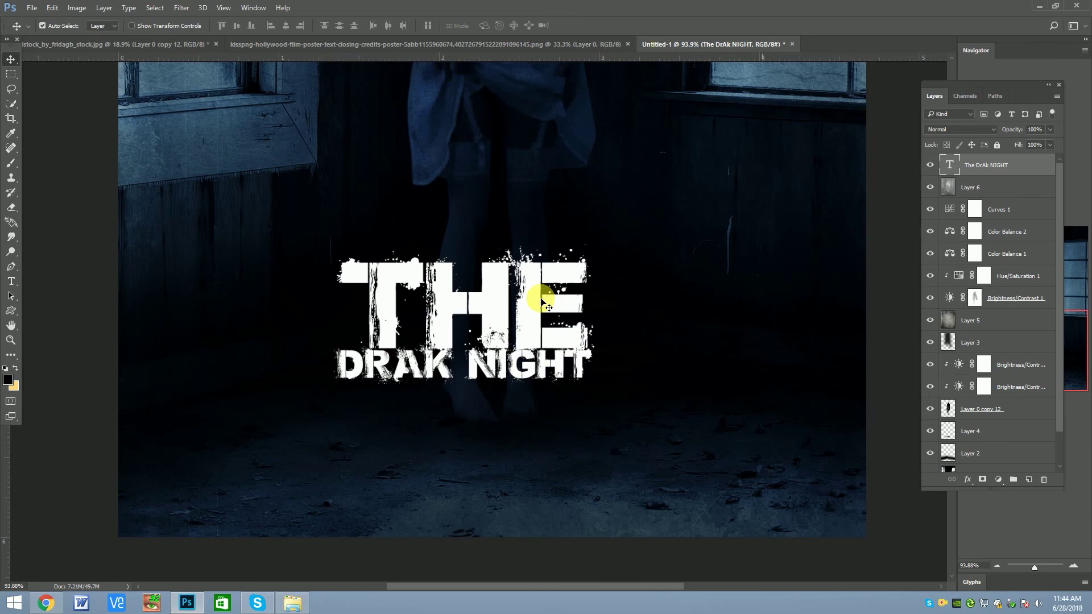
{"action": "scroll", "coordinate": [532, 330], "scroll_direction": "down", "scroll_amount": 3}
{"action": "scroll", "coordinate": [498, 323], "scroll_direction": "up", "scroll_amount": 2}
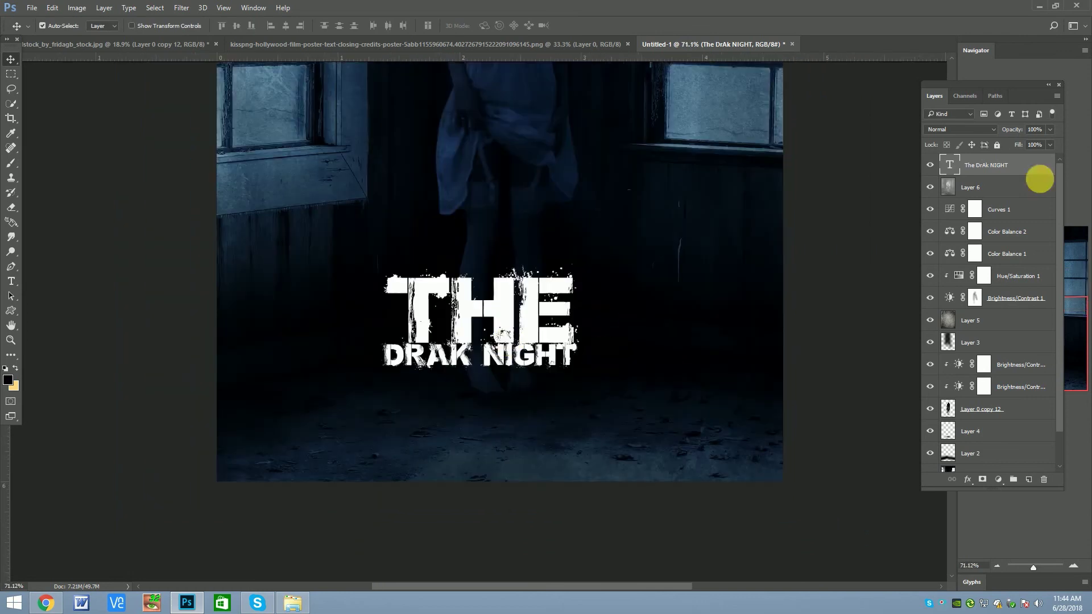
{"action": "double_click", "coordinate": [950, 165]}
Step: Retype the misspelled second title line 'DRAK NIGHT' as 'DARK night'
{"action": "scroll", "coordinate": [576, 354], "scroll_direction": "up", "scroll_amount": 2}
{"action": "left_click_drag", "start_coordinate": [575, 354], "coordinate": [293, 383]}
{"action": "key", "text": "BackSpace"}
{"action": "type", "text": "D"}
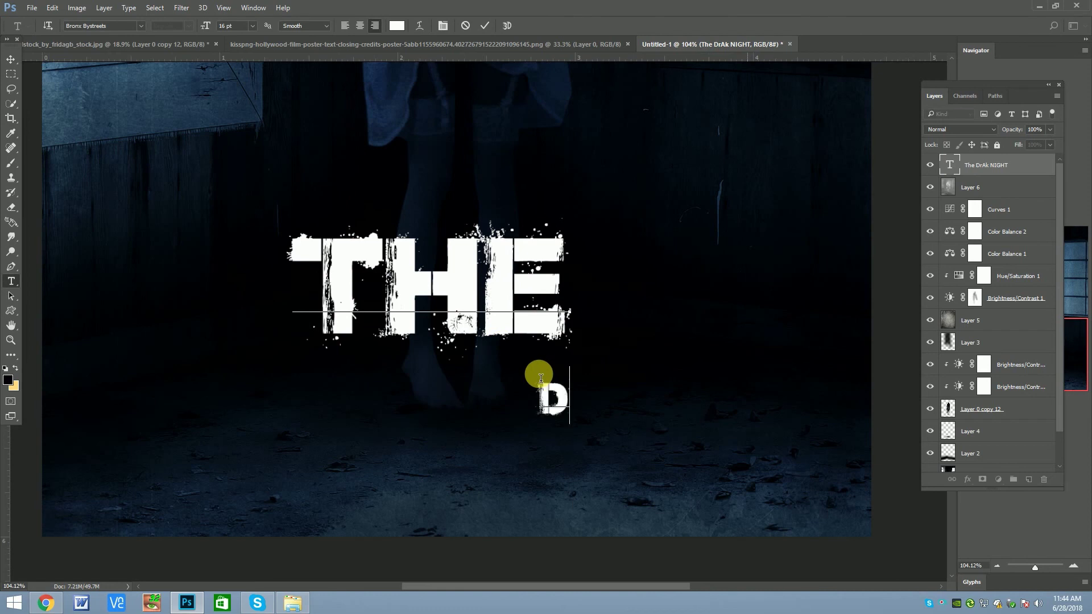
{"action": "type", "text": "RAK"}
{"action": "key", "text": "BackSpace"}
{"action": "key", "text": "BackSpace"}
{"action": "key", "text": "BackSpace"}
{"action": "type", "text": "RAK"}
{"action": "key", "text": "BackSpace"}
{"action": "key", "text": "BackSpace"}
{"action": "key", "text": "BackSpace"}
{"action": "type", "text": "AR"}
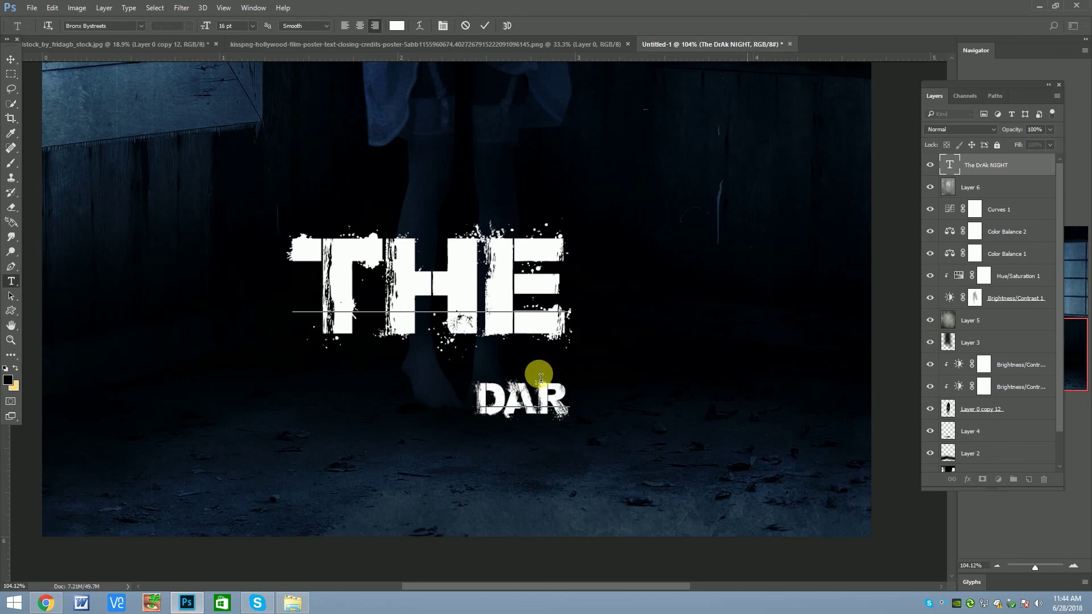
{"action": "type", "text": "K "}
{"action": "type", "text": "night"}
{"action": "left_click", "coordinate": [11, 59]}
Step: Make the DARK NIGHT line a smaller size
{"action": "scroll", "coordinate": [461, 320], "scroll_direction": "down", "scroll_amount": 3}
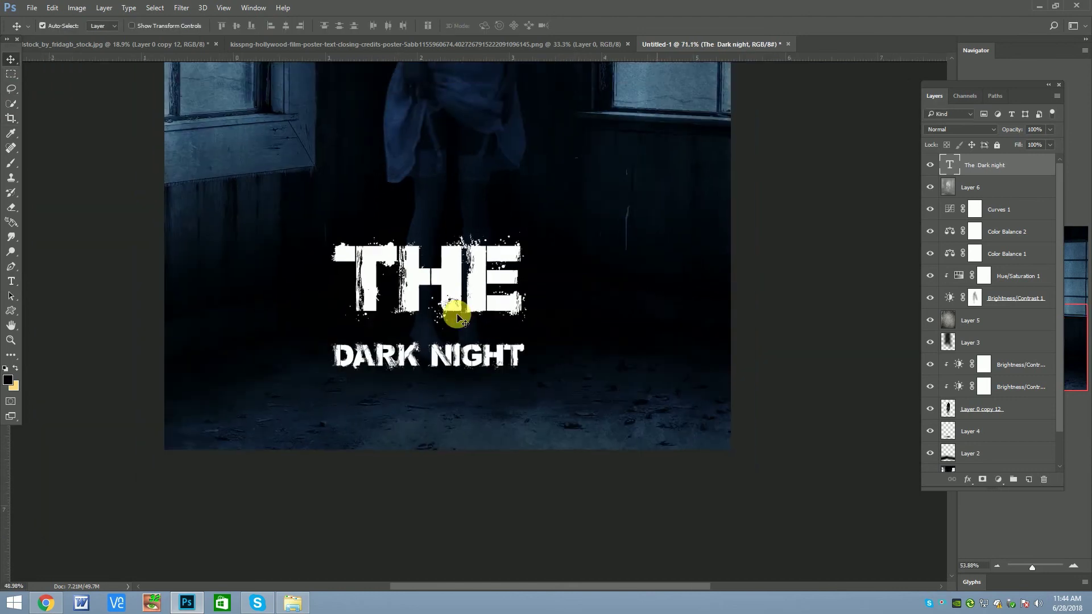
{"action": "scroll", "coordinate": [461, 320], "scroll_direction": "down", "scroll_amount": 2}
{"action": "scroll", "coordinate": [453, 317], "scroll_direction": "down", "scroll_amount": 1}
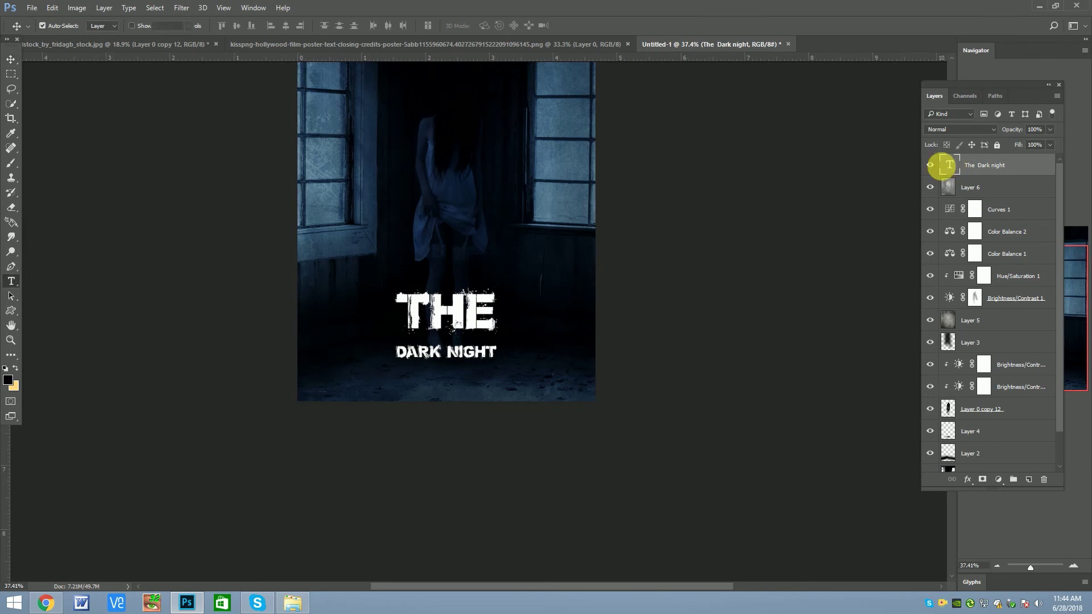
{"action": "double_click", "coordinate": [949, 165]}
{"action": "left_click_drag", "start_coordinate": [498, 352], "coordinate": [395, 351]}
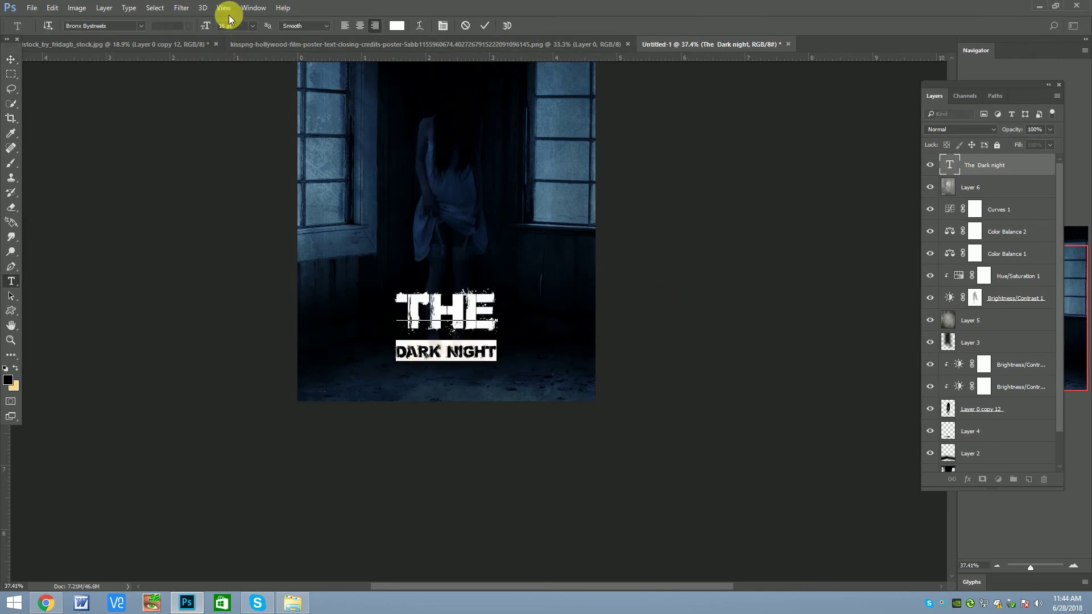
{"action": "scroll", "coordinate": [247, 31], "scroll_direction": "down", "scroll_amount": 7}
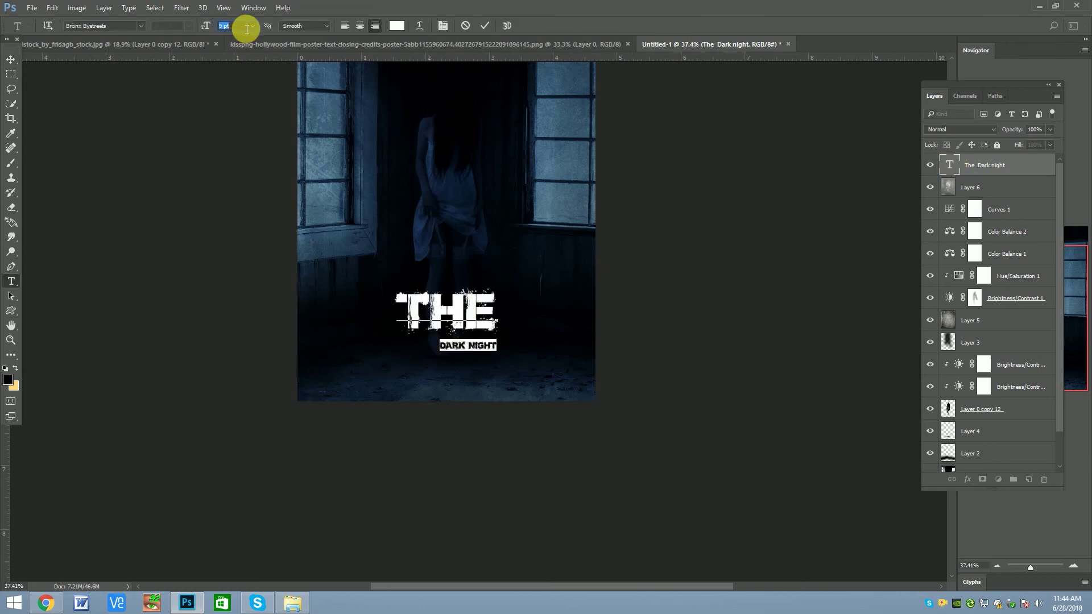
{"action": "left_click", "coordinate": [10, 59]}
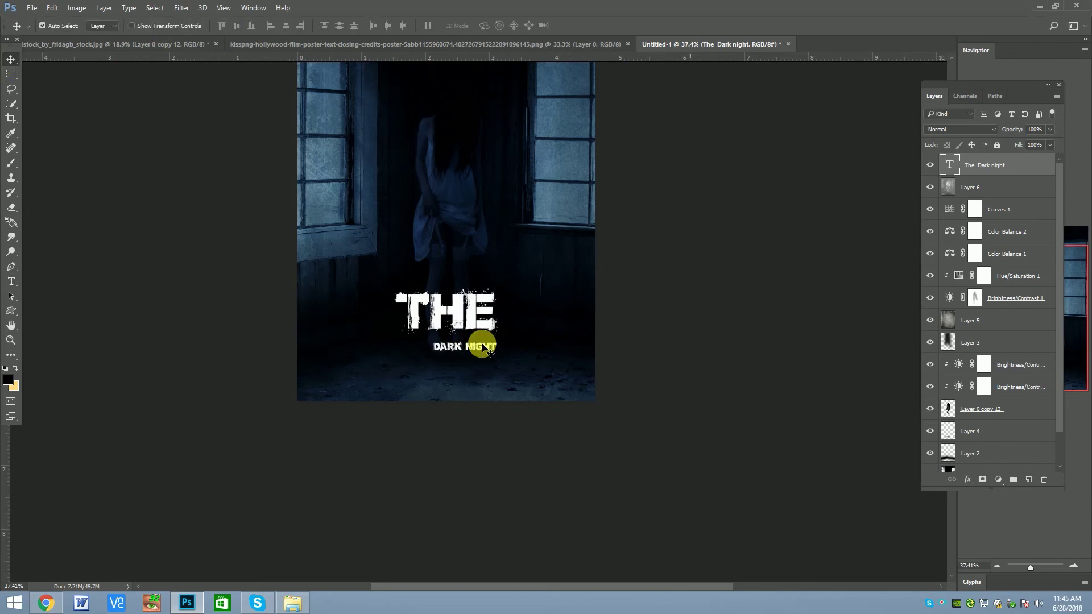
Step: Delete the DARK NIGHT line so the title reads only 'THE', and nudge it into place
{"action": "double_click", "coordinate": [952, 166]}
{"action": "left_click", "coordinate": [435, 347]}
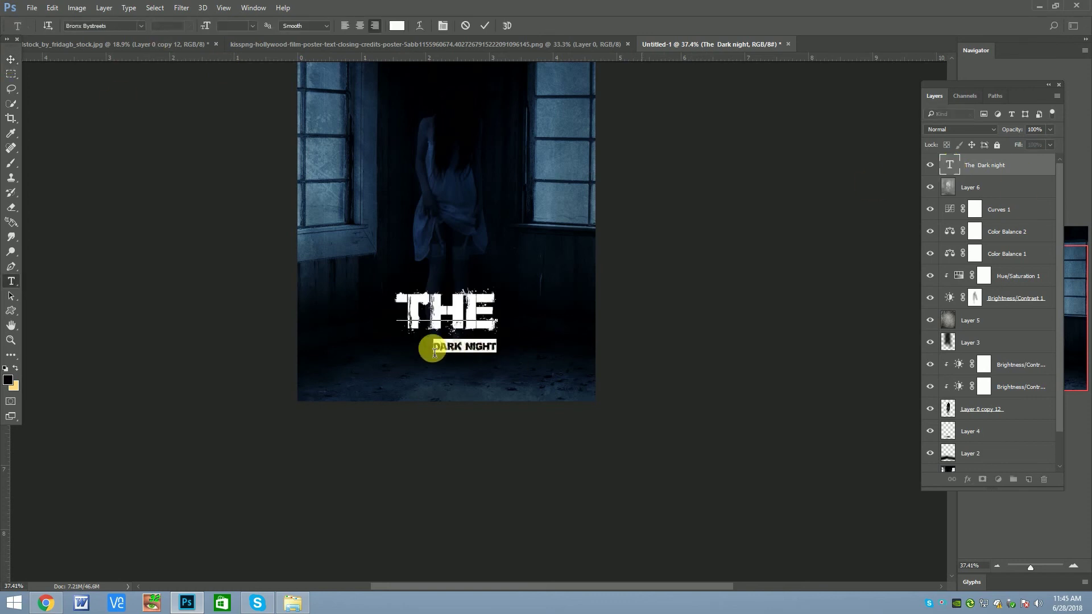
{"action": "left_click", "coordinate": [513, 348]}
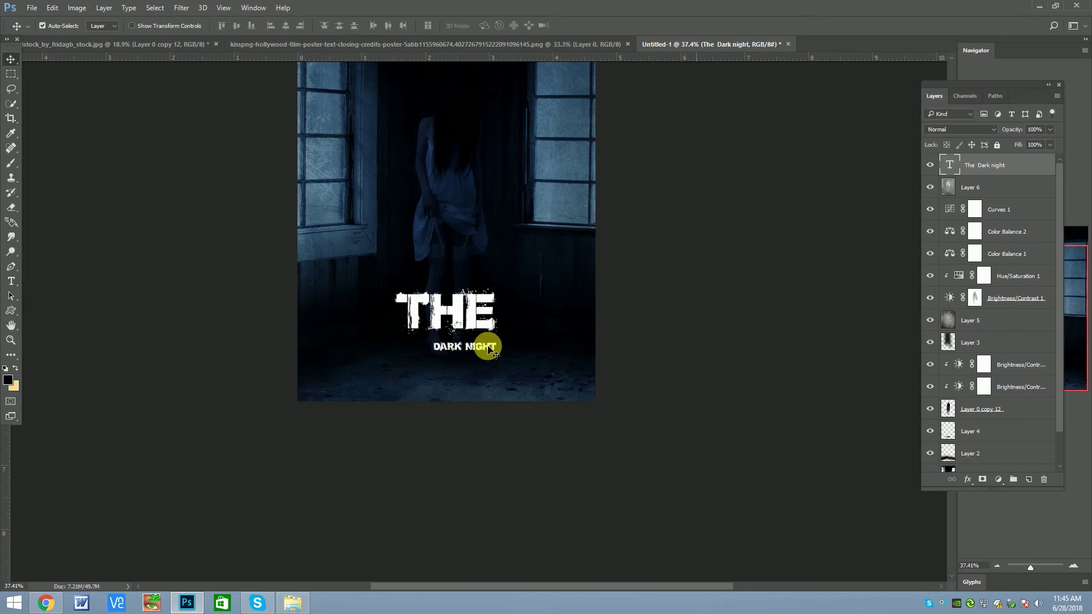
{"action": "double_click", "coordinate": [949, 175]}
{"action": "key", "text": "Escape"}
{"action": "double_click", "coordinate": [956, 170]}
{"action": "left_click", "coordinate": [526, 350]}
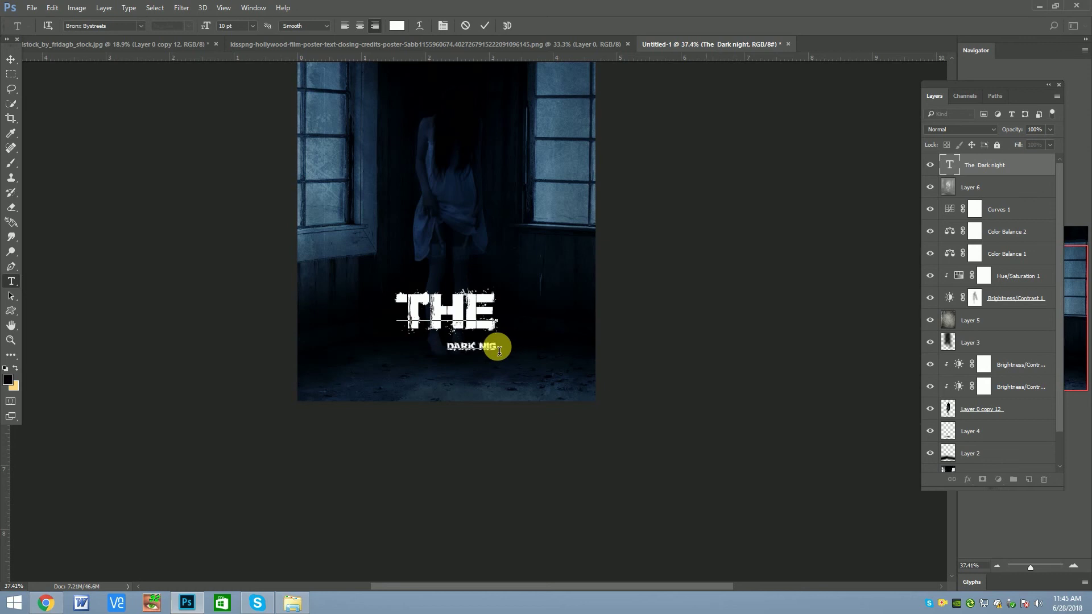
{"action": "key", "text": "BackSpace"}
{"action": "key", "text": "BackSpace"}
{"action": "key", "text": "BackSpace"}
{"action": "left_click", "coordinate": [10, 59]}
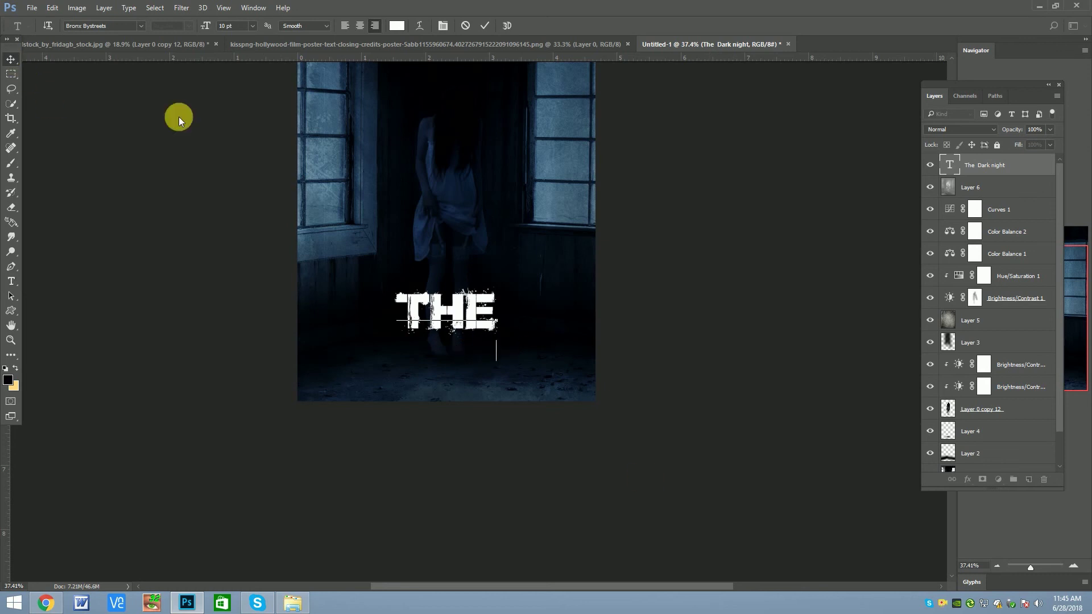
{"action": "scroll", "coordinate": [431, 355], "scroll_direction": "down", "scroll_amount": 2}
{"action": "left_click_drag", "start_coordinate": [461, 329], "coordinate": [458, 325]}
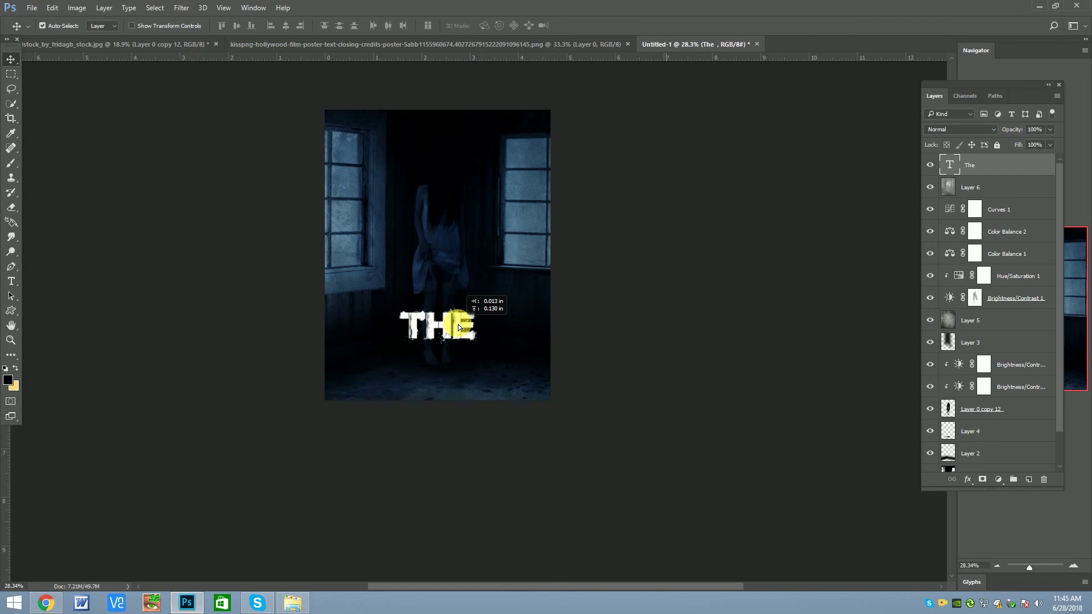
Step: Duplicate the THE text layer and move the copy below the original
{"action": "left_click_drag", "start_coordinate": [993, 166], "coordinate": [1028, 479]}
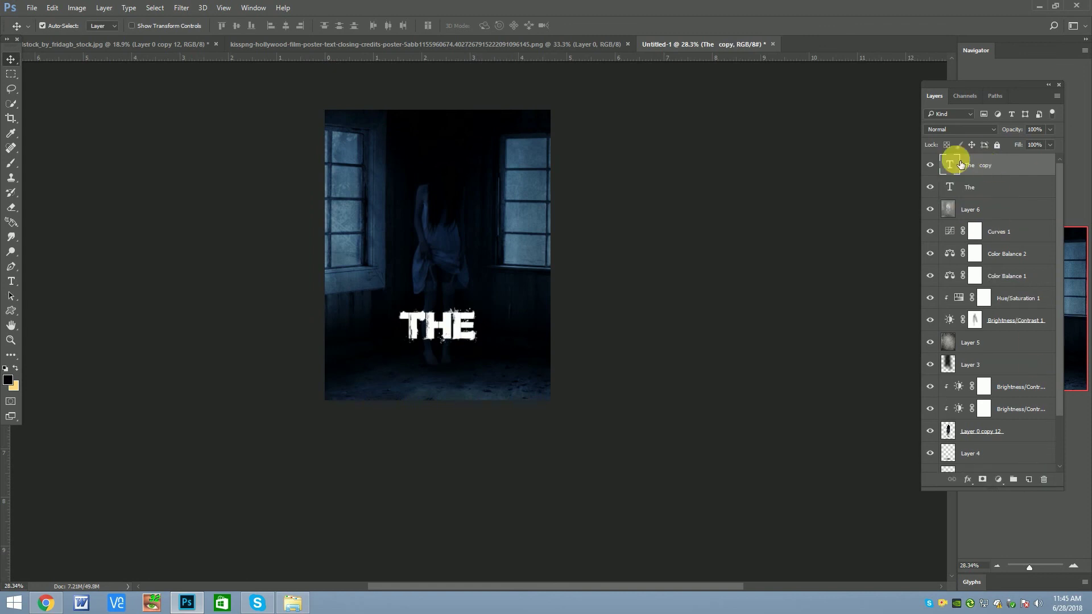
{"action": "double_click", "coordinate": [949, 165]}
{"action": "left_click", "coordinate": [494, 335]}
{"action": "type", "text": "v"}
{"action": "key", "text": "ctrl+Return"}
{"action": "key", "text": "v"}
{"action": "left_click_drag", "start_coordinate": [472, 325], "coordinate": [501, 363]}
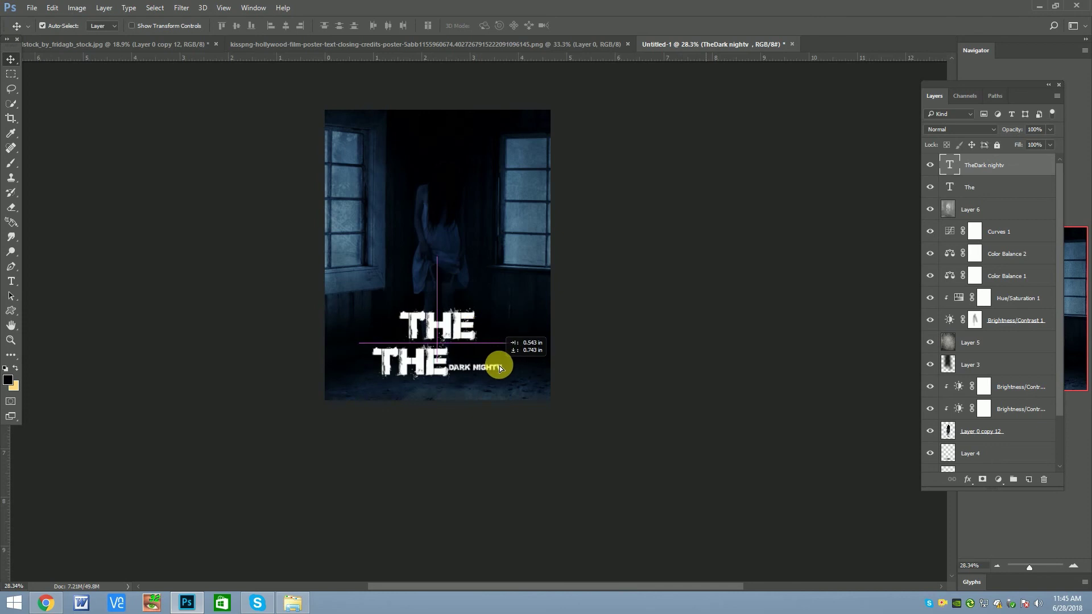
Step: Change the copy's text to 'Dark night', removing the leftover THE and stray 'v'
{"action": "double_click", "coordinate": [950, 165]}
{"action": "left_click_drag", "start_coordinate": [354, 371], "coordinate": [452, 364]}
{"action": "key", "text": "BackSpace"}
{"action": "left_click", "coordinate": [11, 59]}
{"action": "scroll", "coordinate": [420, 313], "scroll_direction": "up", "scroll_amount": 3}
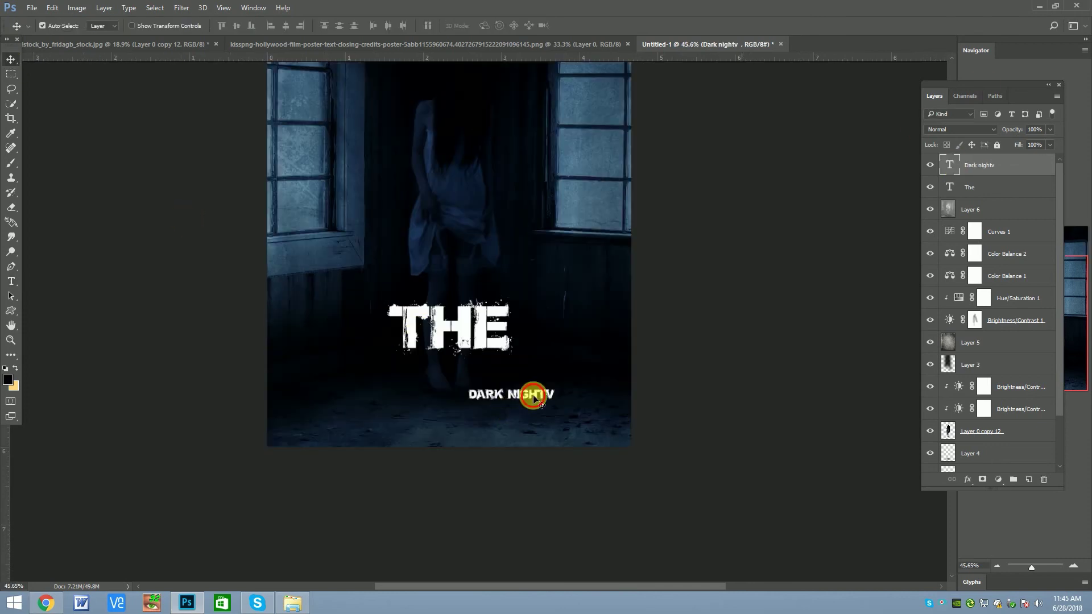
{"action": "double_click", "coordinate": [949, 165]}
{"action": "key", "text": "Right"}
{"action": "key", "text": "BackSpace"}
Step: Centre the DARK NIGHT layer beneath THE
{"action": "left_click", "coordinate": [10, 59]}
{"action": "left_click_drag", "start_coordinate": [532, 381], "coordinate": [458, 382]}
{"action": "scroll", "coordinate": [458, 333], "scroll_direction": "down", "scroll_amount": 2}
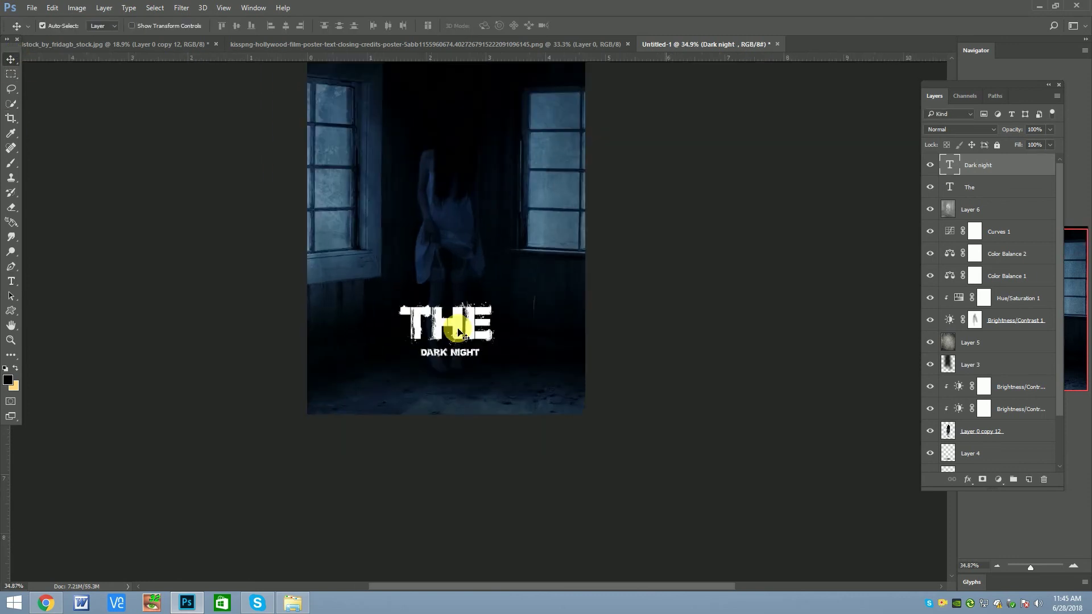
{"action": "scroll", "coordinate": [458, 333], "scroll_direction": "down", "scroll_amount": 2}
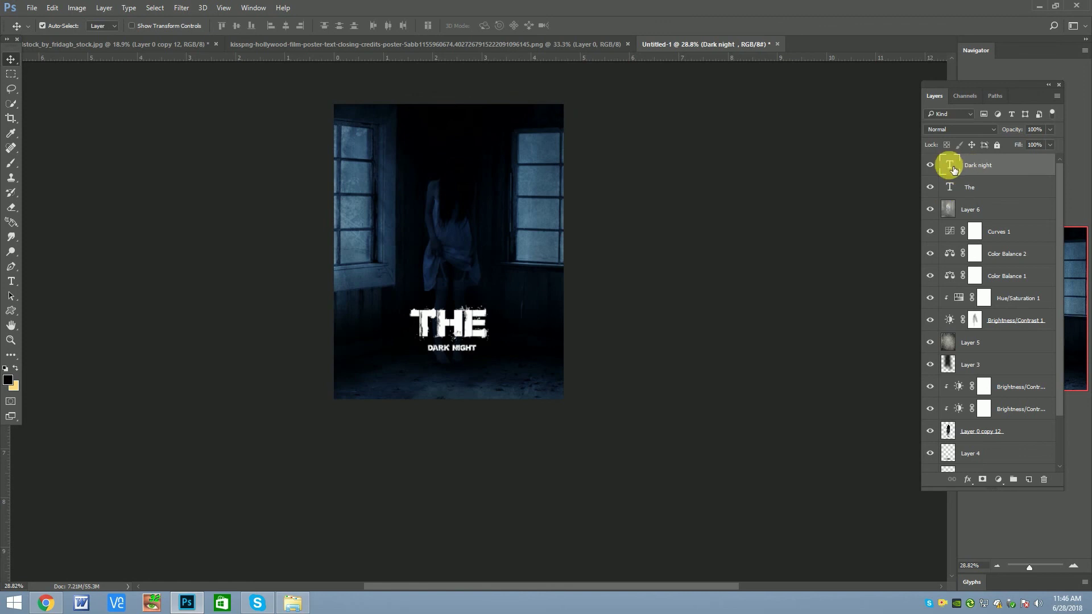
{"action": "double_click", "coordinate": [949, 187]}
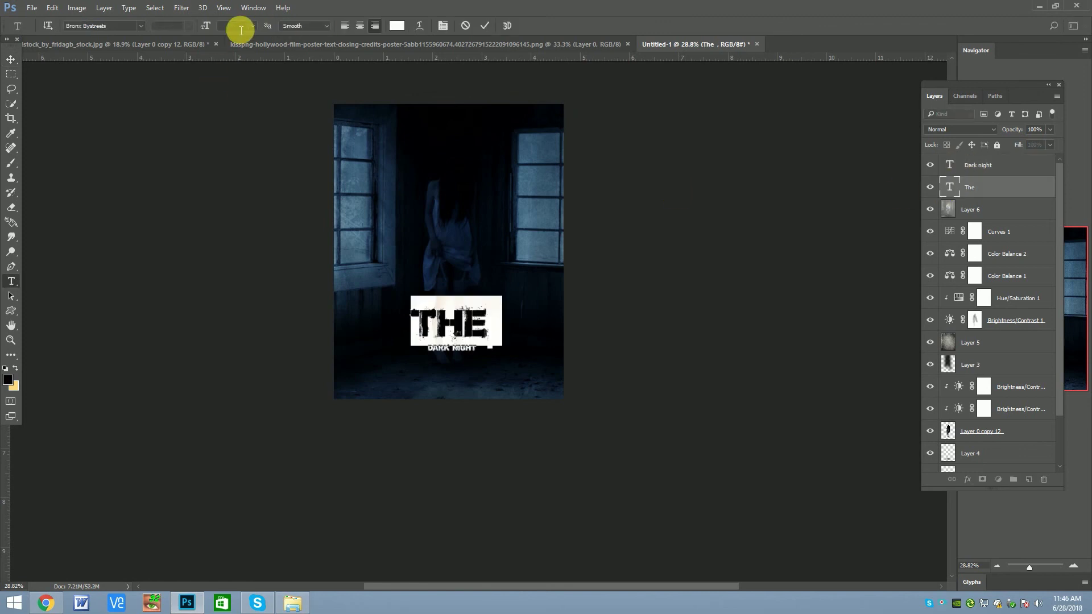
Step: Tighten the THE title's tracking in the Character panel
{"action": "left_click", "coordinate": [442, 26]}
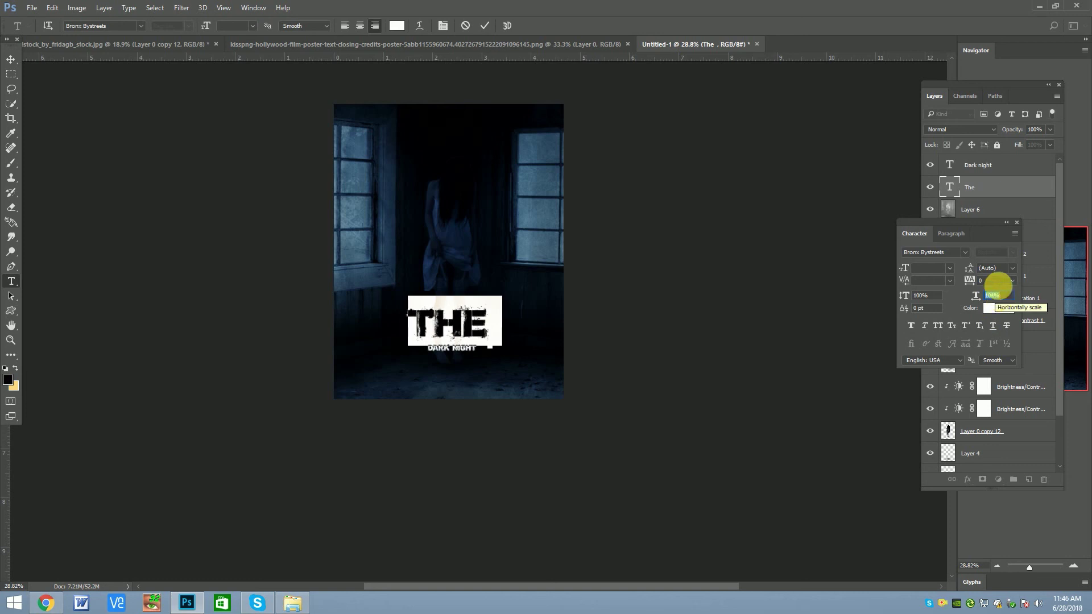
{"action": "scroll", "coordinate": [1004, 287], "scroll_direction": "down", "scroll_amount": 4}
{"action": "scroll", "coordinate": [1005, 287], "scroll_direction": "down", "scroll_amount": 4}
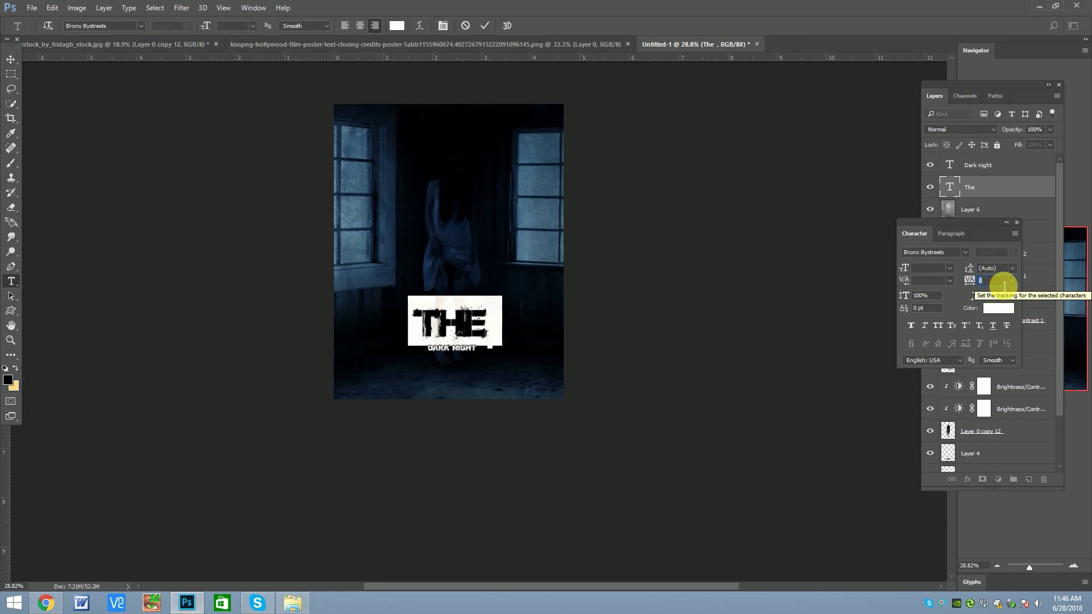
{"action": "left_click", "coordinate": [11, 60]}
{"action": "left_click", "coordinate": [464, 348]}
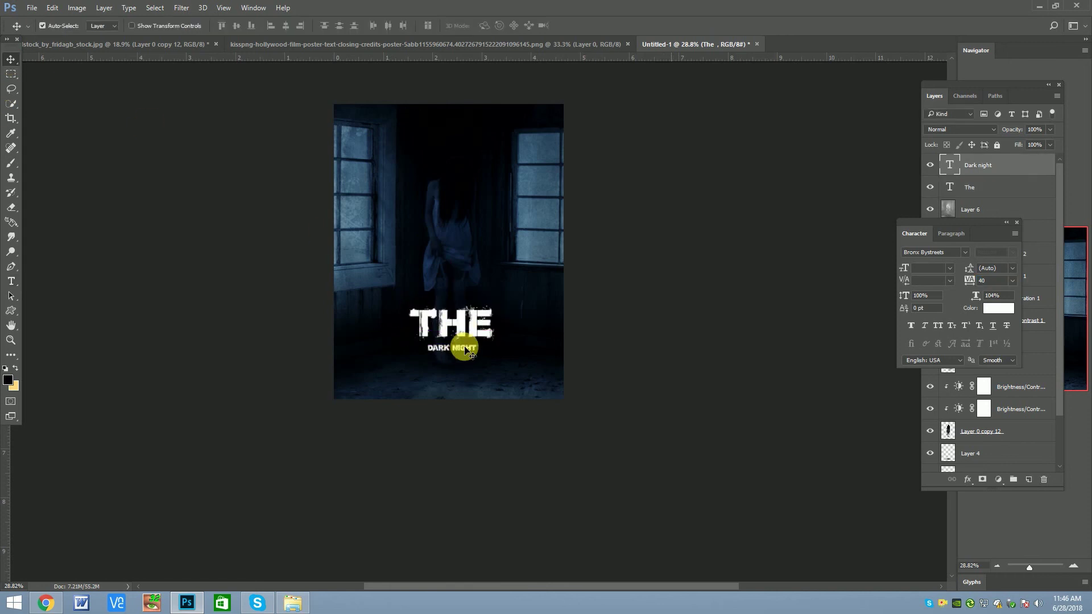
{"action": "scroll", "coordinate": [466, 323], "scroll_direction": "down", "scroll_amount": 1}
{"action": "scroll", "coordinate": [464, 318], "scroll_direction": "up", "scroll_amount": 2}
Step: Narrow THE's horizontal scale slightly in the Character panel
{"action": "left_click", "coordinate": [463, 322]}
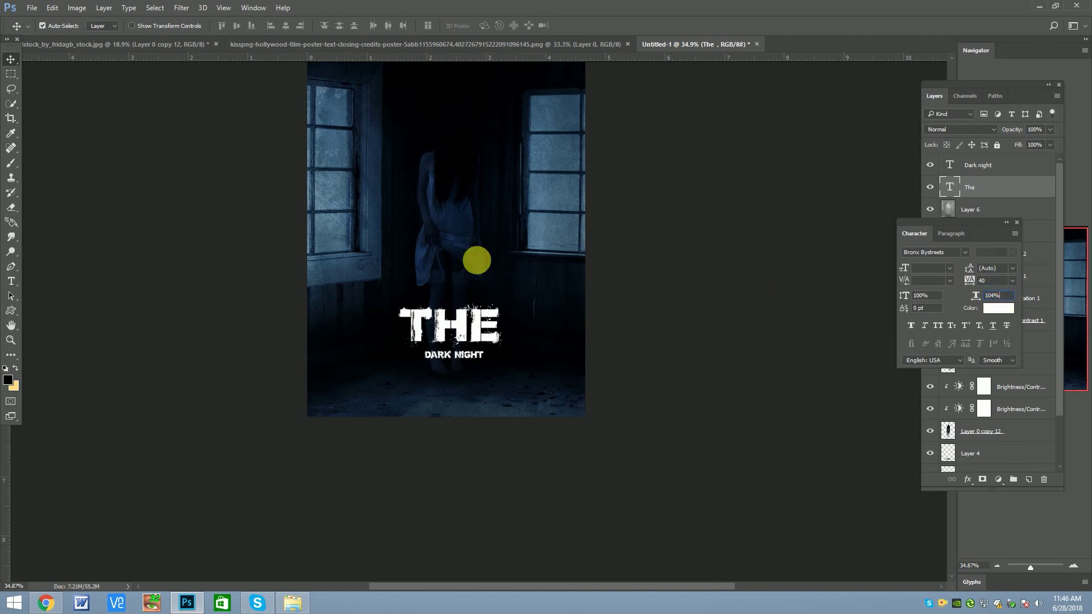
{"action": "left_click", "coordinate": [1017, 222]}
{"action": "double_click", "coordinate": [949, 186]}
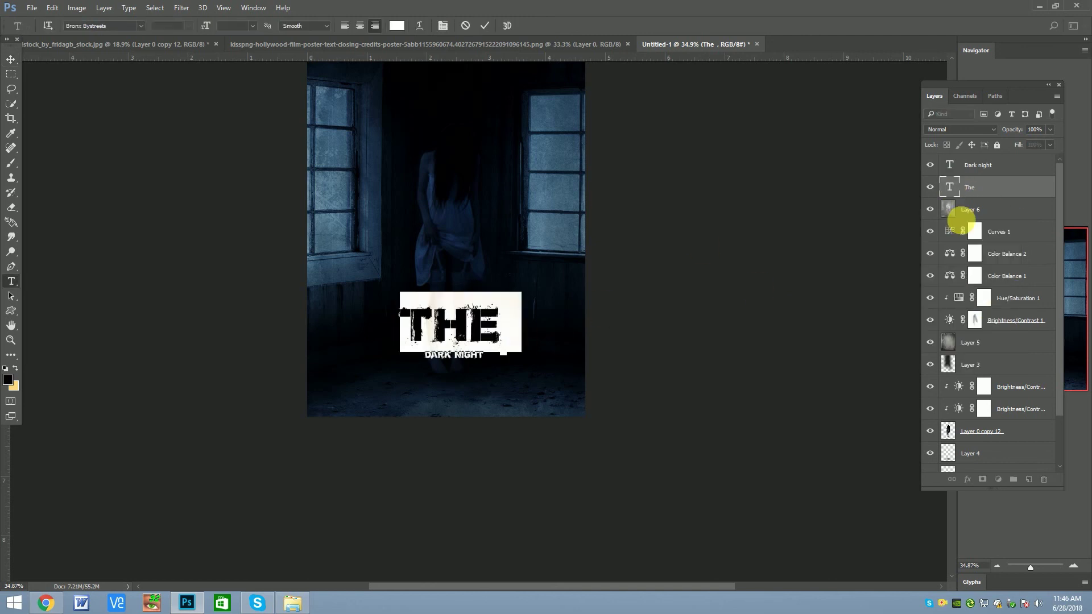
{"action": "left_click", "coordinate": [443, 25]}
{"action": "key", "text": "Down"}
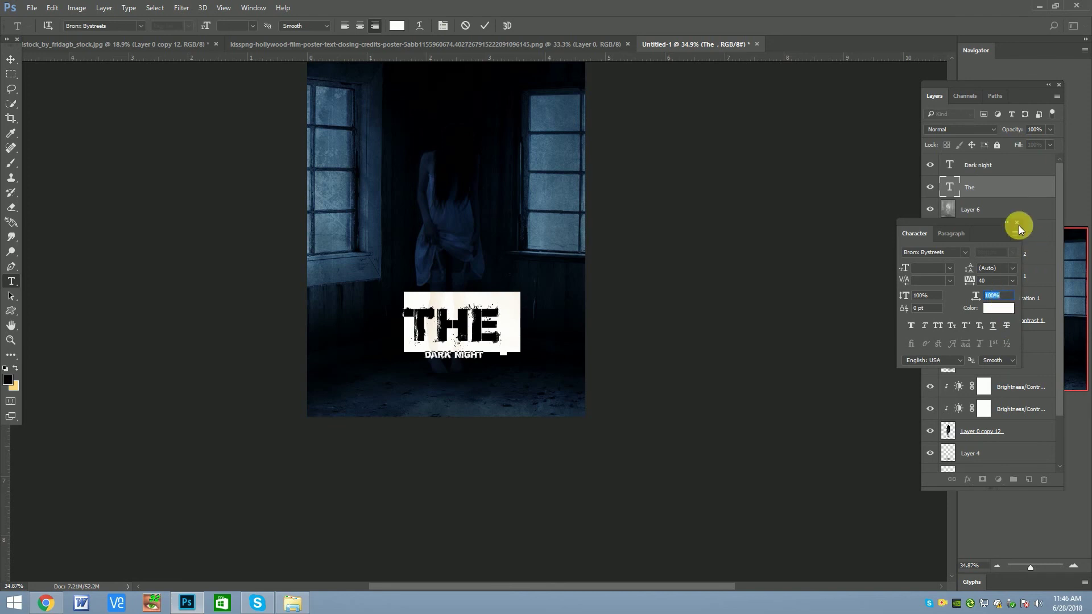
{"action": "left_click", "coordinate": [1018, 218]}
Step: Nudge THE slightly left and DARK NIGHT slightly up beneath it
{"action": "key", "text": "v"}
{"action": "left_click", "coordinate": [1000, 181]}
{"action": "left_click_drag", "start_coordinate": [467, 322], "coordinate": [463, 322]}
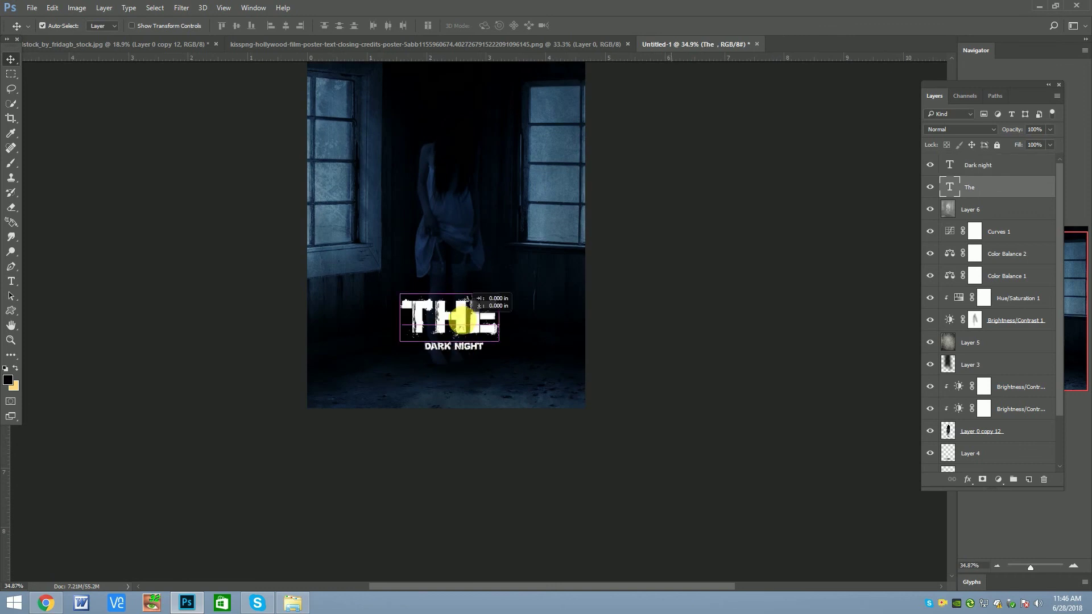
{"action": "left_click_drag", "start_coordinate": [464, 346], "coordinate": [464, 343]}
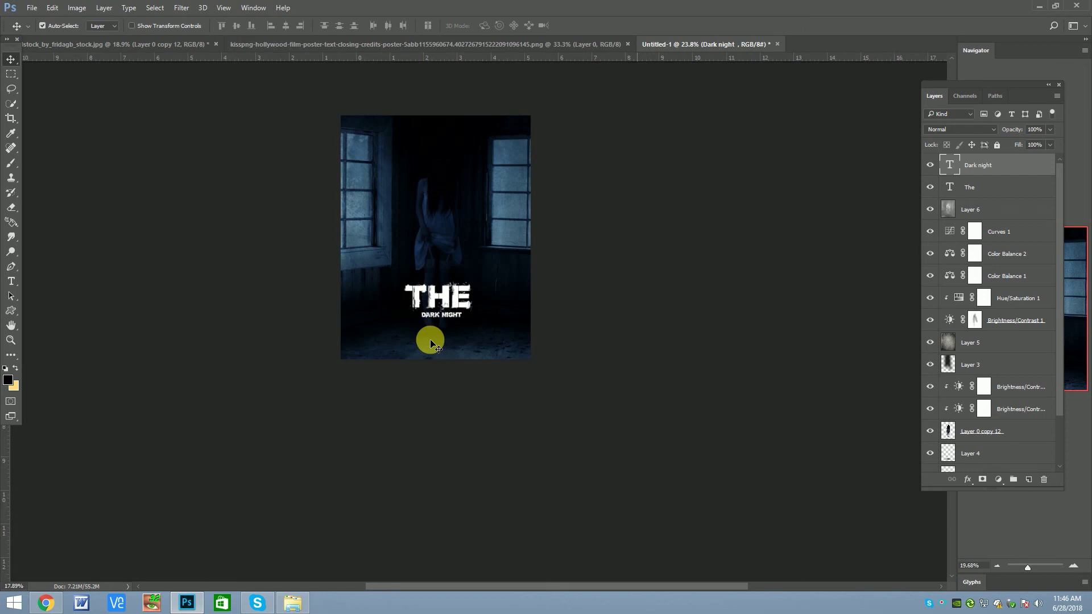
Step: Enlarge the THE title to 50 pt
{"action": "left_click", "coordinate": [955, 189]}
{"action": "double_click", "coordinate": [955, 189]}
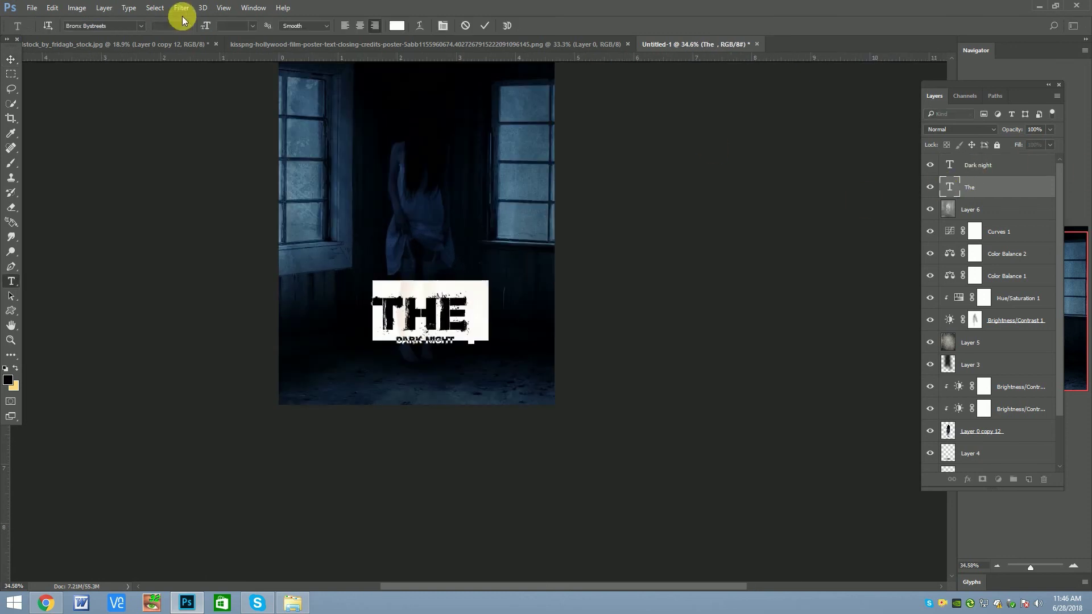
{"action": "left_click", "coordinate": [249, 29]}
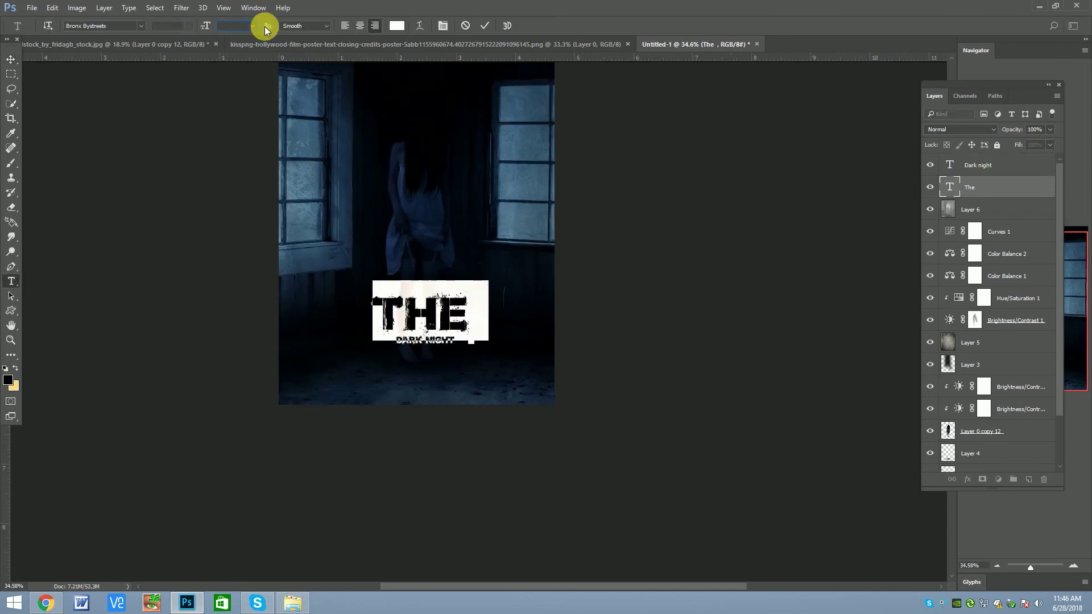
{"action": "left_click", "coordinate": [253, 26]}
{"action": "left_click", "coordinate": [239, 190]}
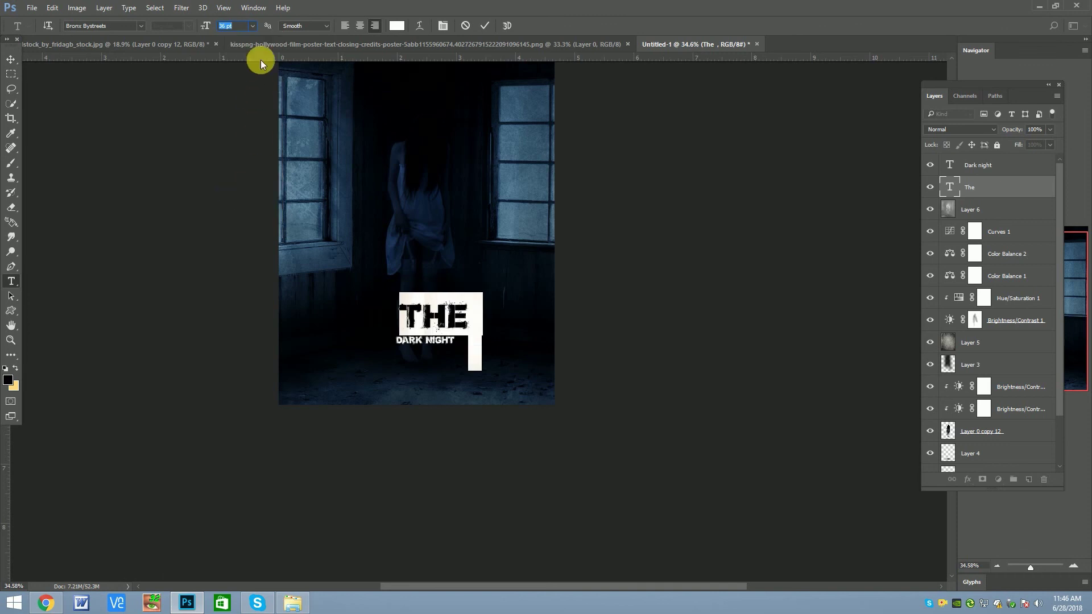
{"action": "key", "text": "Up"}
{"action": "key", "text": "Up"}
{"action": "key", "text": "Up"}
{"action": "key", "text": "Up"}
{"action": "key", "text": "Up"}
{"action": "key", "text": "Up"}
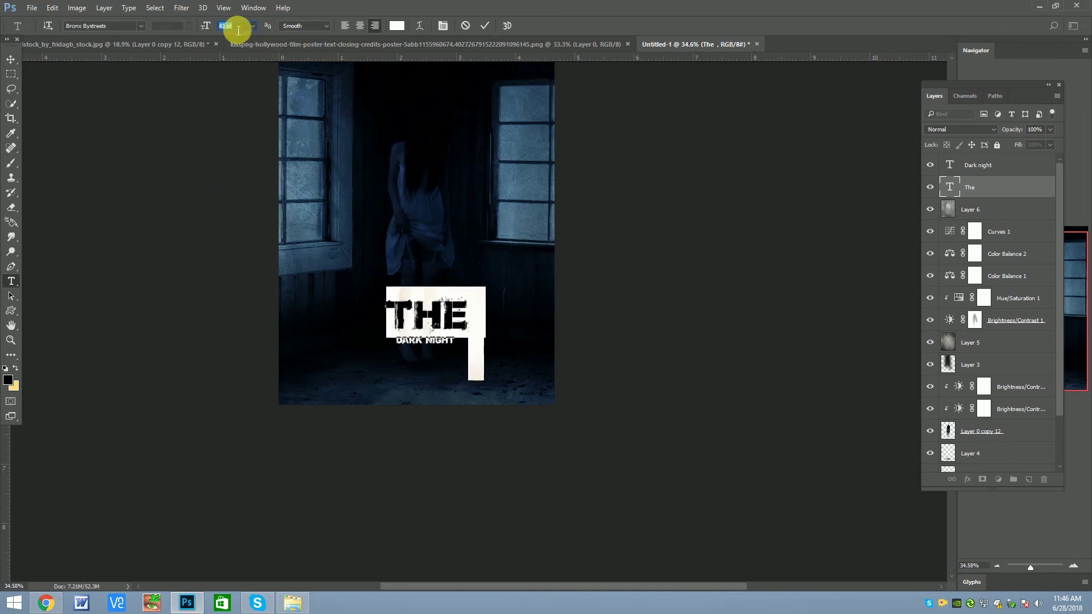
{"action": "left_click", "coordinate": [10, 59]}
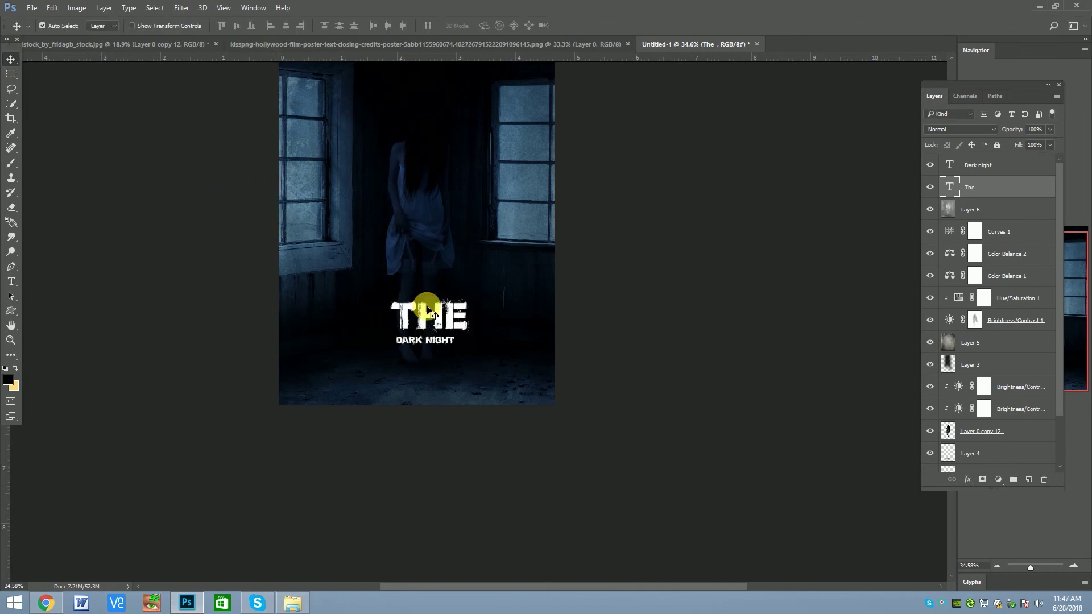
{"action": "scroll", "coordinate": [503, 264], "scroll_direction": "down", "scroll_amount": 2}
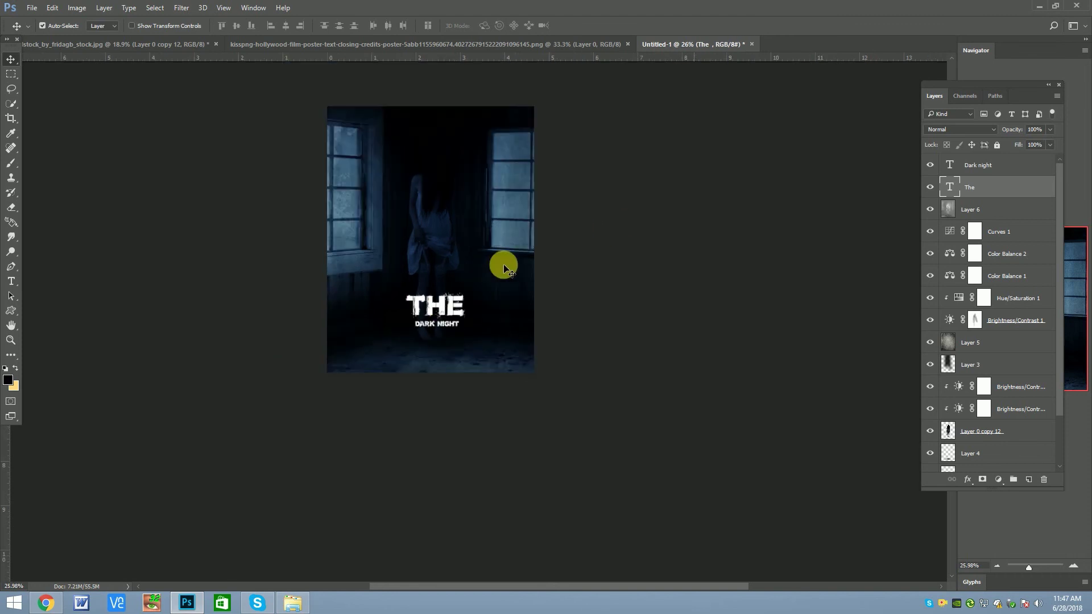
{"action": "double_click", "coordinate": [949, 187]}
{"action": "left_click", "coordinate": [235, 26]}
{"action": "type", "text": "50"}
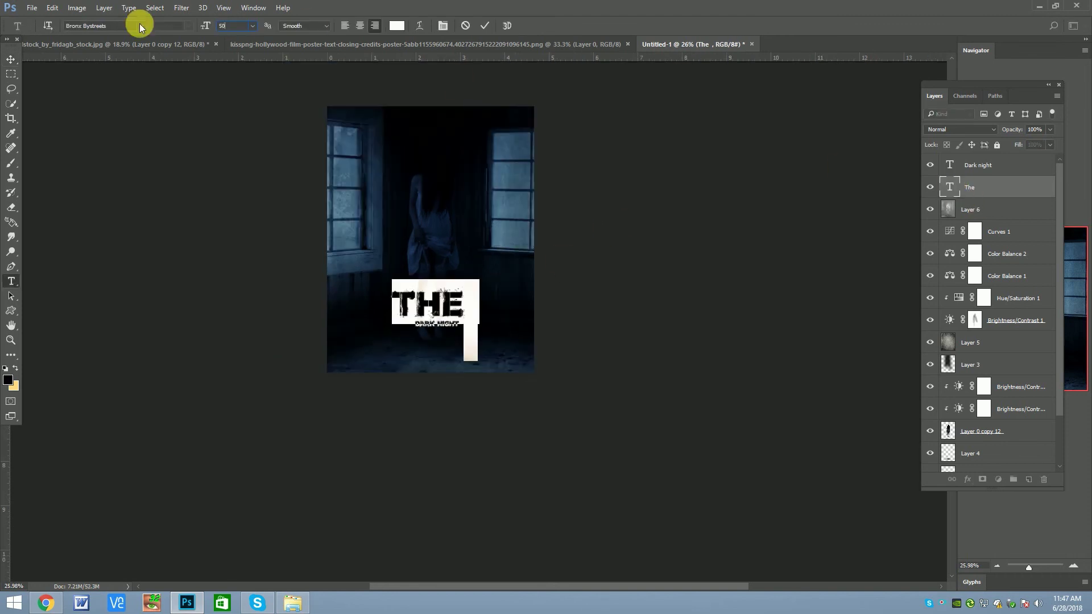
{"action": "left_click", "coordinate": [10, 59]}
Step: Recentre DARK NIGHT under the enlarged THE
{"action": "scroll", "coordinate": [629, 306], "scroll_direction": "up", "scroll_amount": 2}
{"action": "mouse_move", "coordinate": [450, 352]}
{"action": "left_mouse_down"}
{"action": "mouse_move", "coordinate": [450, 324]}
{"action": "mouse_move", "coordinate": [427, 352]}
{"action": "left_mouse_up"}
{"action": "scroll", "coordinate": [486, 295], "scroll_direction": "down", "scroll_amount": 1}
{"action": "scroll", "coordinate": [446, 329], "scroll_direction": "up", "scroll_amount": 4}
{"action": "left_click", "coordinate": [434, 294]}
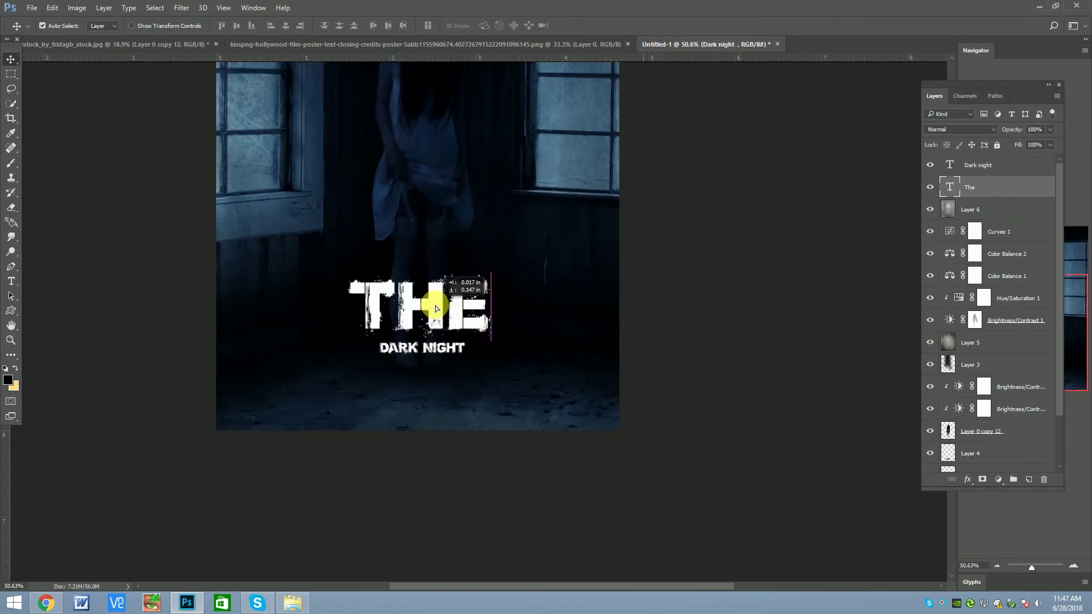
{"action": "scroll", "coordinate": [425, 261], "scroll_direction": "down", "scroll_amount": 3}
Step: Drag the film credits layer from the kisspng tab into the poster
{"action": "left_click", "coordinate": [427, 44]}
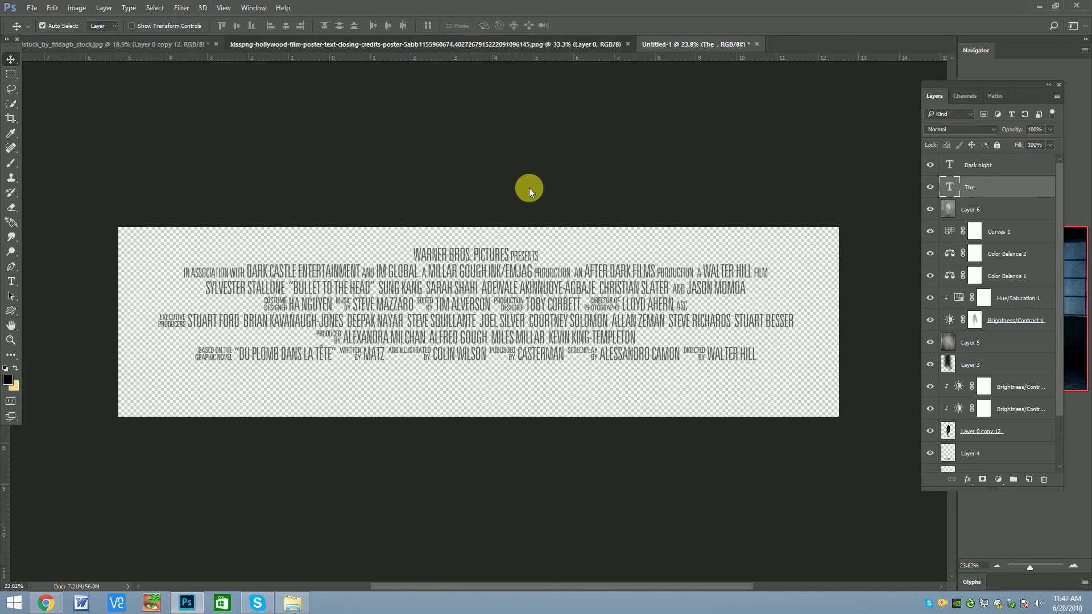
{"action": "mouse_move", "coordinate": [501, 225]}
{"action": "left_mouse_down"}
{"action": "mouse_move", "coordinate": [677, 45]}
{"action": "mouse_move", "coordinate": [442, 329]}
{"action": "left_mouse_up"}
{"action": "key", "text": "ctrl+t"}
Step: Shrink the credits, convert them to a smart object, and place them beneath DARK NIGHT
{"action": "left_click_drag", "start_coordinate": [651, 303], "coordinate": [505, 349]}
{"action": "key", "text": "Return"}
{"action": "scroll", "coordinate": [414, 372], "scroll_direction": "up", "scroll_amount": 2}
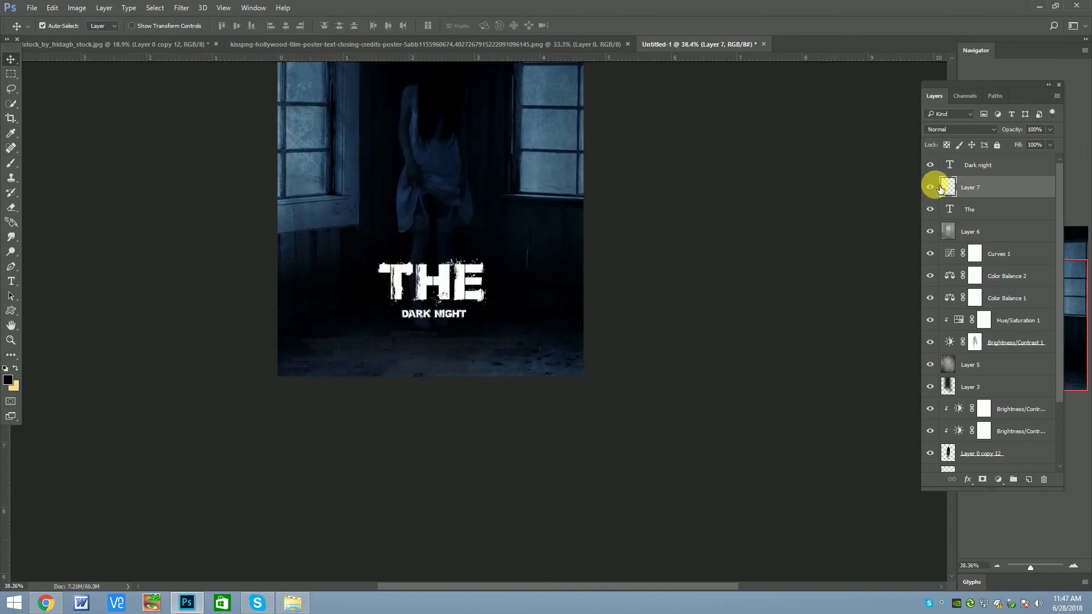
{"action": "right_click", "coordinate": [978, 188]}
{"action": "left_click", "coordinate": [939, 215]}
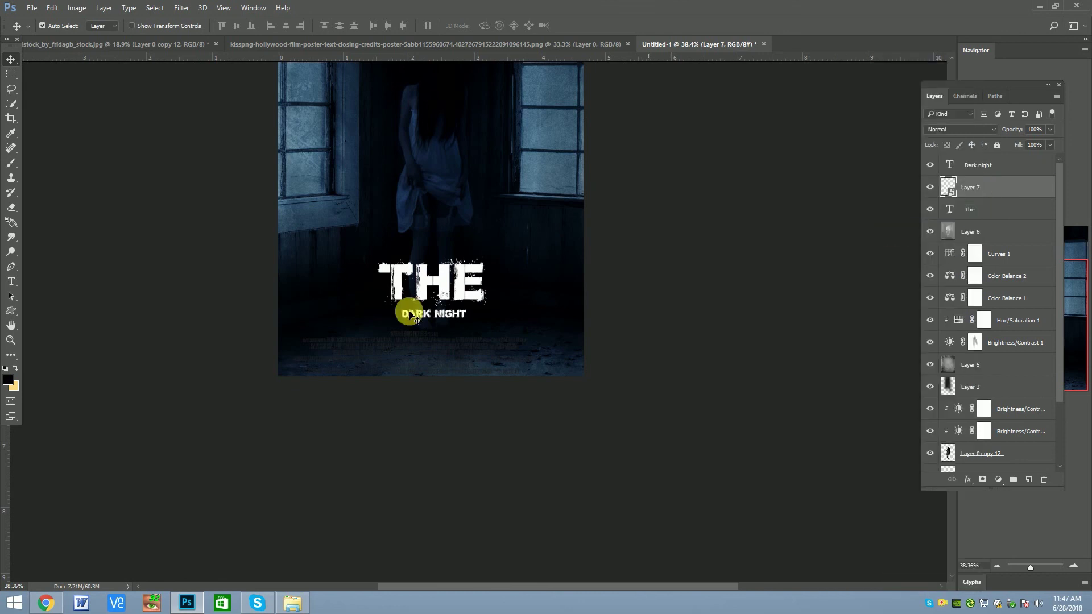
{"action": "key", "text": "ctrl+t"}
{"action": "left_click_drag", "start_coordinate": [451, 354], "coordinate": [467, 346]}
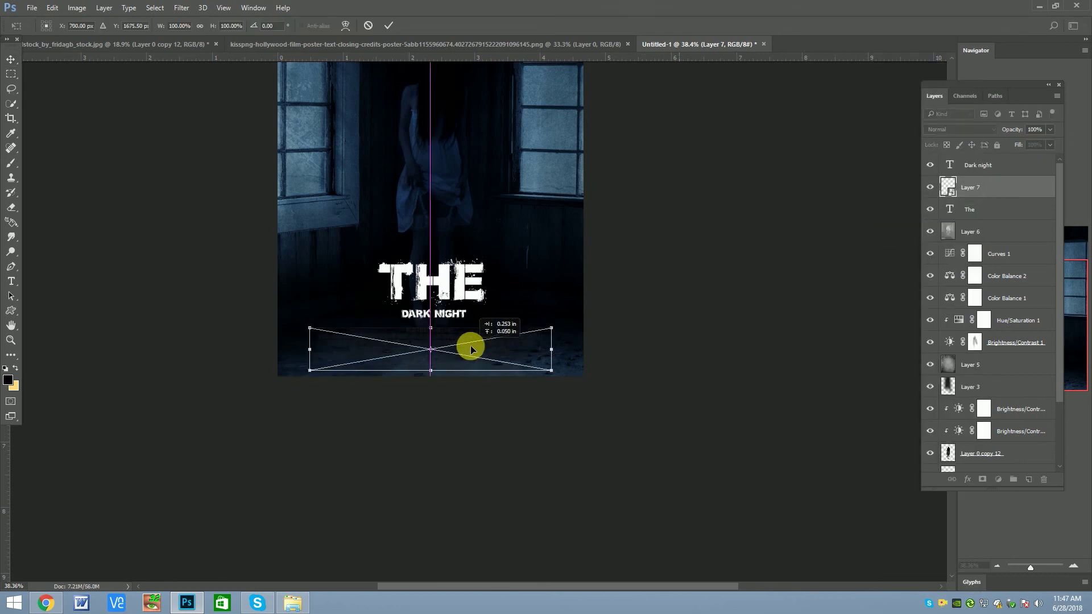
{"action": "key", "text": "Return"}
Step: Rasterize the credits layer, Layer 7, from its layer menu
{"action": "scroll", "coordinate": [435, 341], "scroll_direction": "up", "scroll_amount": 1}
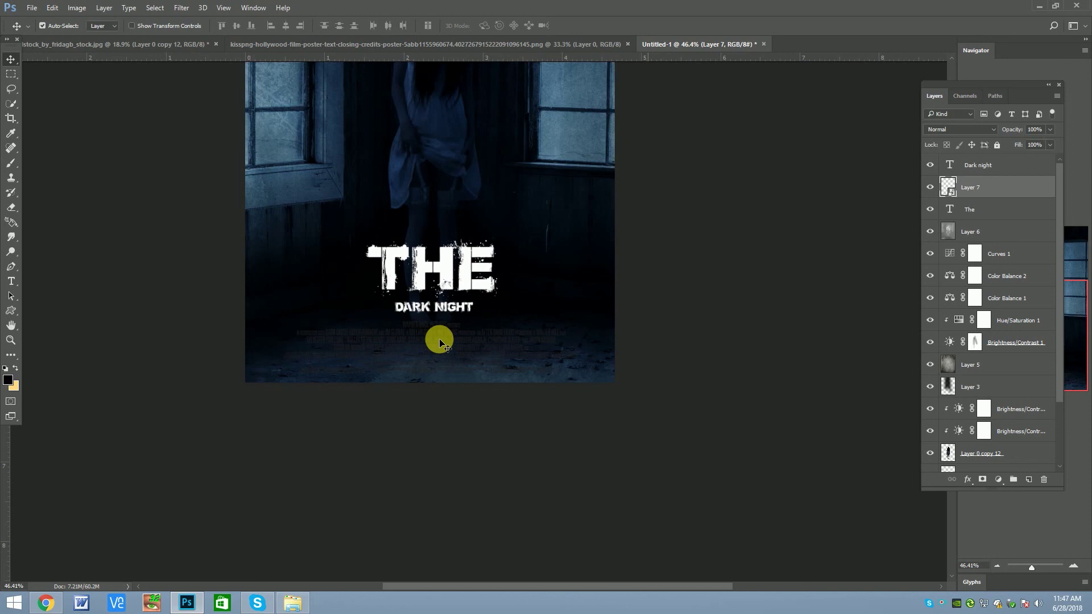
{"action": "left_click", "coordinate": [439, 337]}
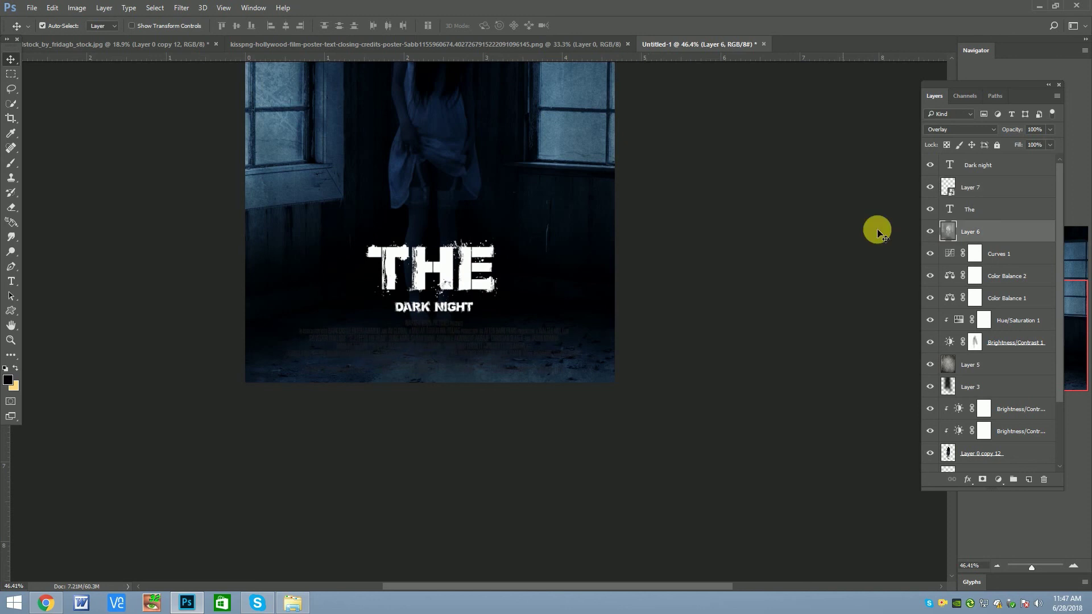
{"action": "left_click", "coordinate": [977, 189]}
{"action": "right_click", "coordinate": [977, 190]}
{"action": "left_click", "coordinate": [967, 254]}
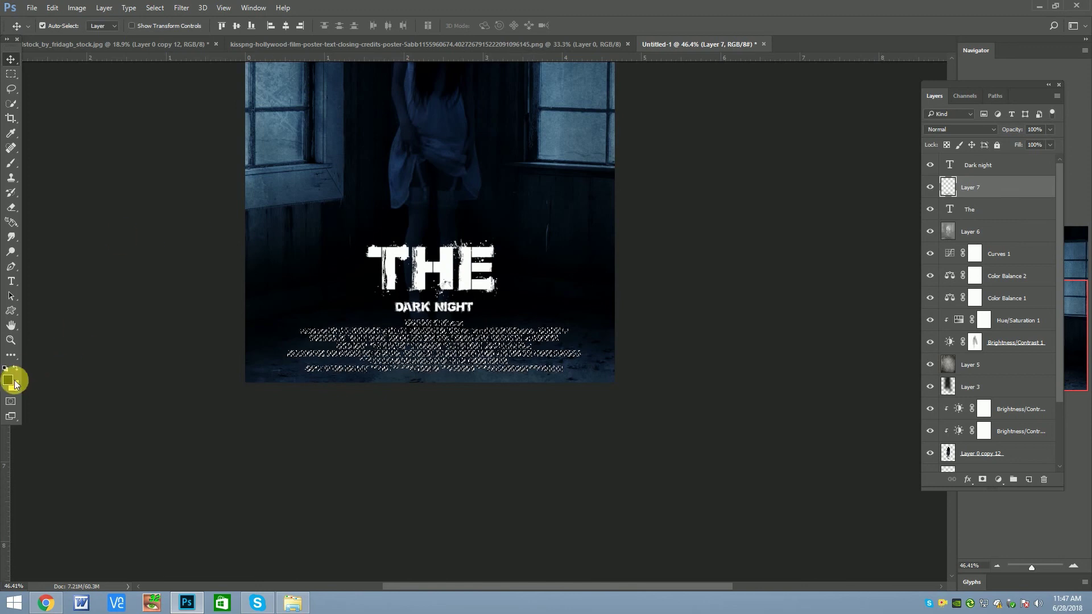
Step: Set the foreground colour to #ffffff
{"action": "left_click", "coordinate": [8, 380]}
{"action": "type", "text": "ffffff"}
{"action": "left_click", "coordinate": [925, 270]}
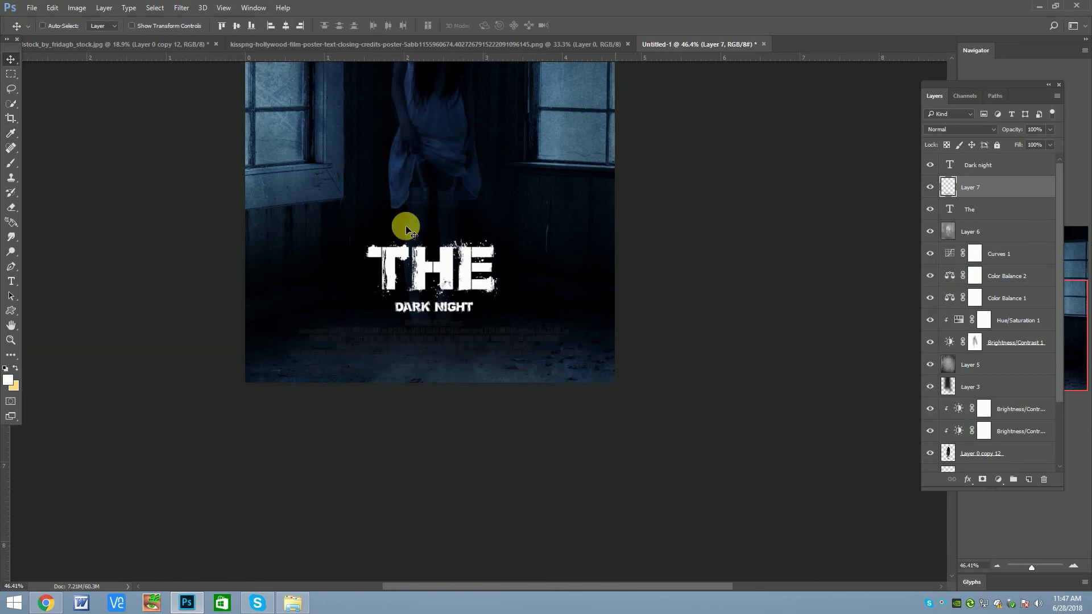
{"action": "key", "text": "v"}
{"action": "scroll", "coordinate": [470, 325], "scroll_direction": "up", "scroll_amount": 2}
{"action": "scroll", "coordinate": [470, 321], "scroll_direction": "up", "scroll_amount": 2}
{"action": "scroll", "coordinate": [470, 321], "scroll_direction": "up", "scroll_amount": 3}
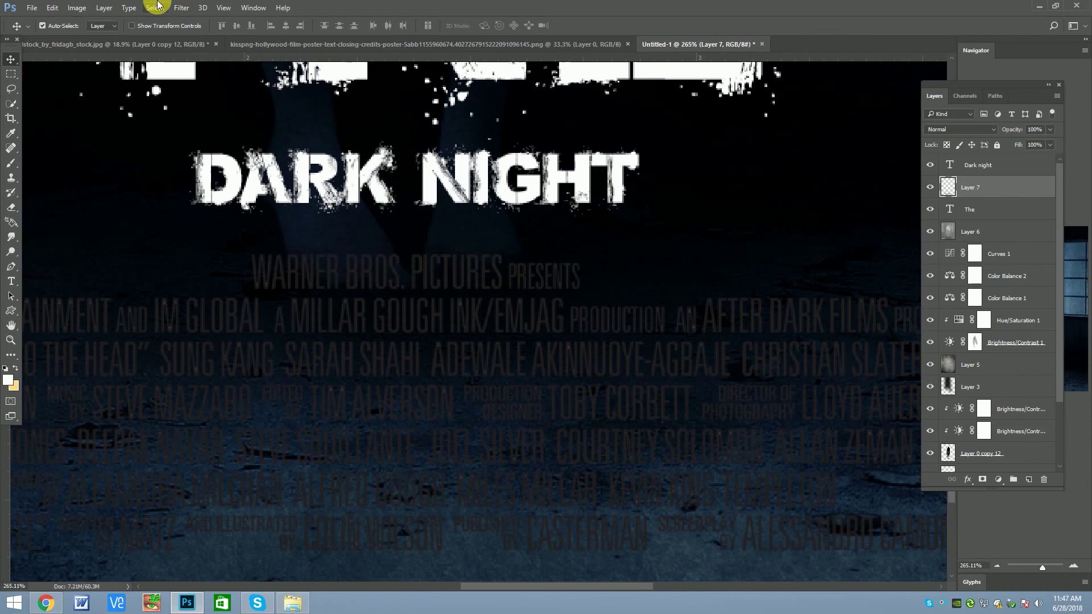
Step: Remove all black from the credits lettering with Selective Color on the Blacks range
{"action": "left_click", "coordinate": [948, 187], "text": "ctrl"}
{"action": "left_click", "coordinate": [182, 8]}
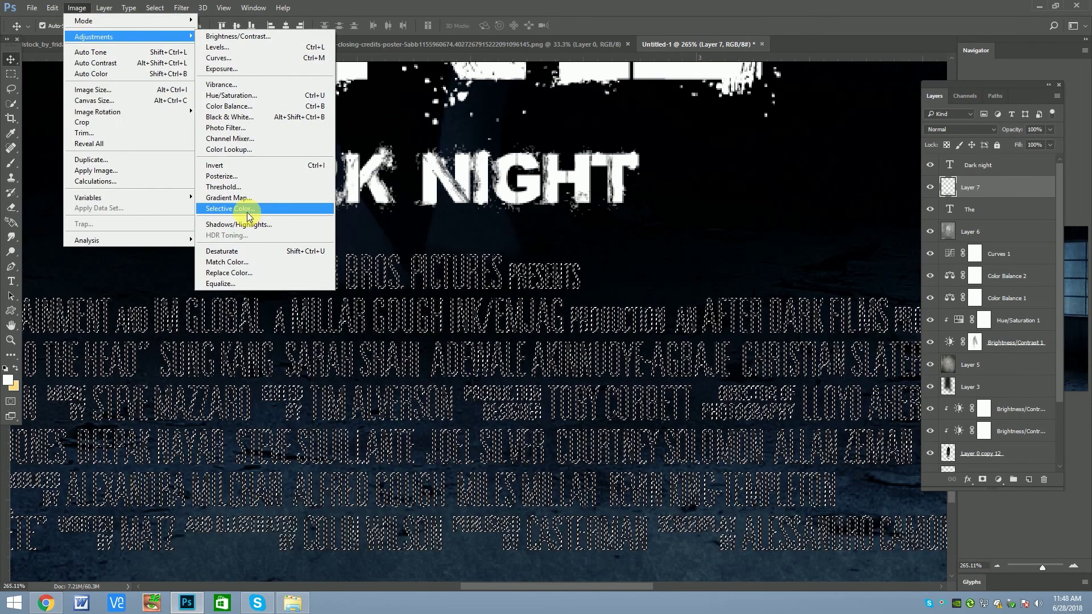
{"action": "left_click", "coordinate": [251, 210]}
{"action": "left_click", "coordinate": [742, 260]}
{"action": "left_click", "coordinate": [727, 358]}
{"action": "left_click_drag", "start_coordinate": [722, 357], "coordinate": [3, 298]}
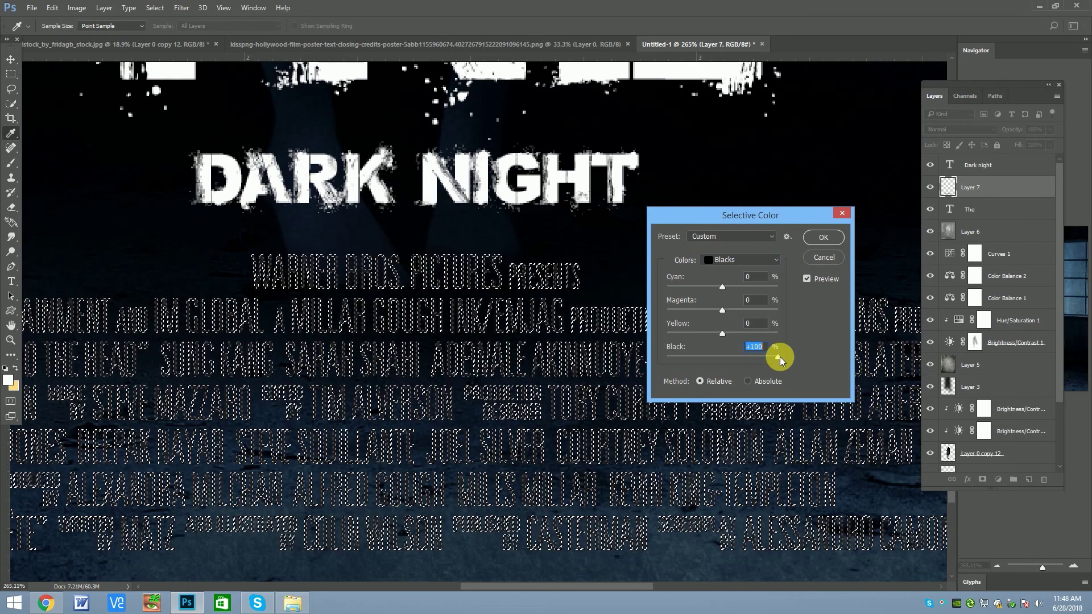
{"action": "left_click", "coordinate": [823, 237]}
{"action": "key", "text": "ctrl+d"}
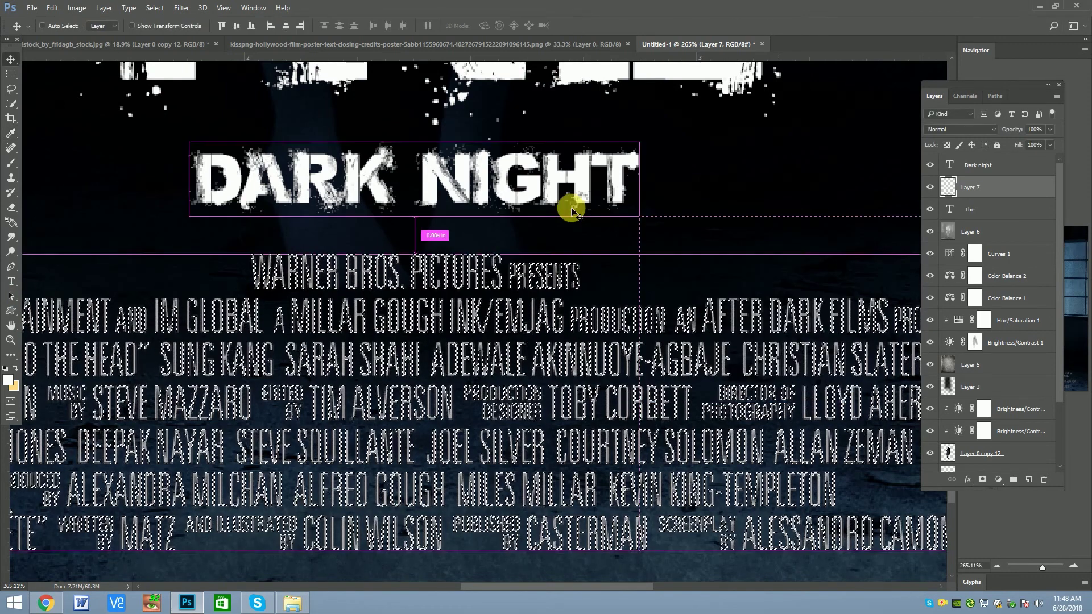
{"action": "scroll", "coordinate": [499, 234], "scroll_direction": "down", "scroll_amount": 2}
{"action": "scroll", "coordinate": [499, 234], "scroll_direction": "down", "scroll_amount": 2}
{"action": "scroll", "coordinate": [451, 304], "scroll_direction": "up", "scroll_amount": 2}
{"action": "scroll", "coordinate": [592, 287], "scroll_direction": "up", "scroll_amount": 1}
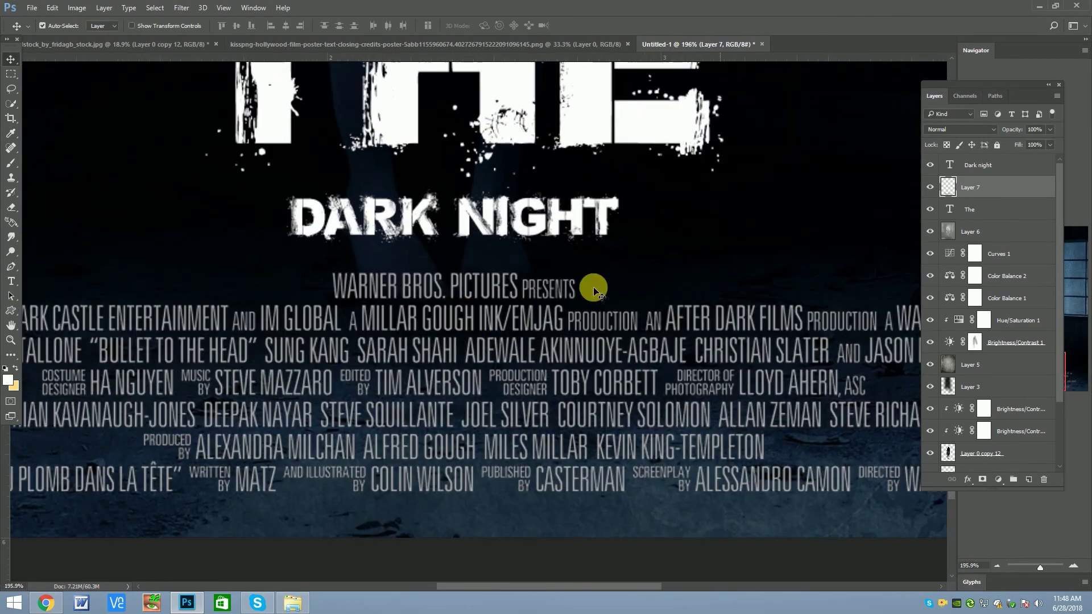
Step: Turn the credits white with Replace Color: fuzziness 200, lightness raised fully
{"action": "left_click", "coordinate": [77, 8]}
{"action": "mouse_move", "coordinate": [94, 37]}
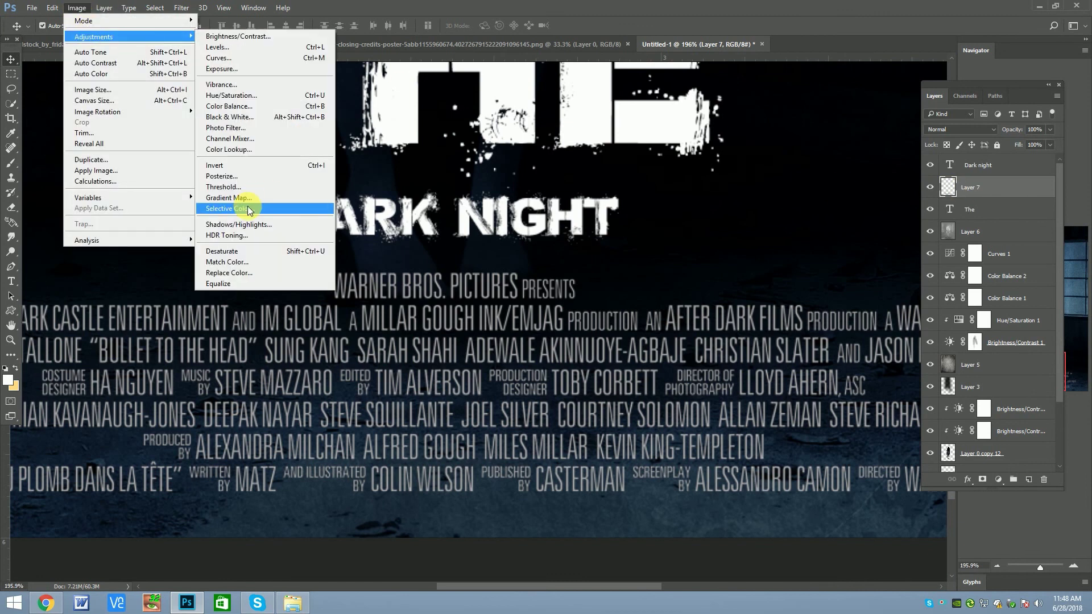
{"action": "left_click", "coordinate": [239, 273]}
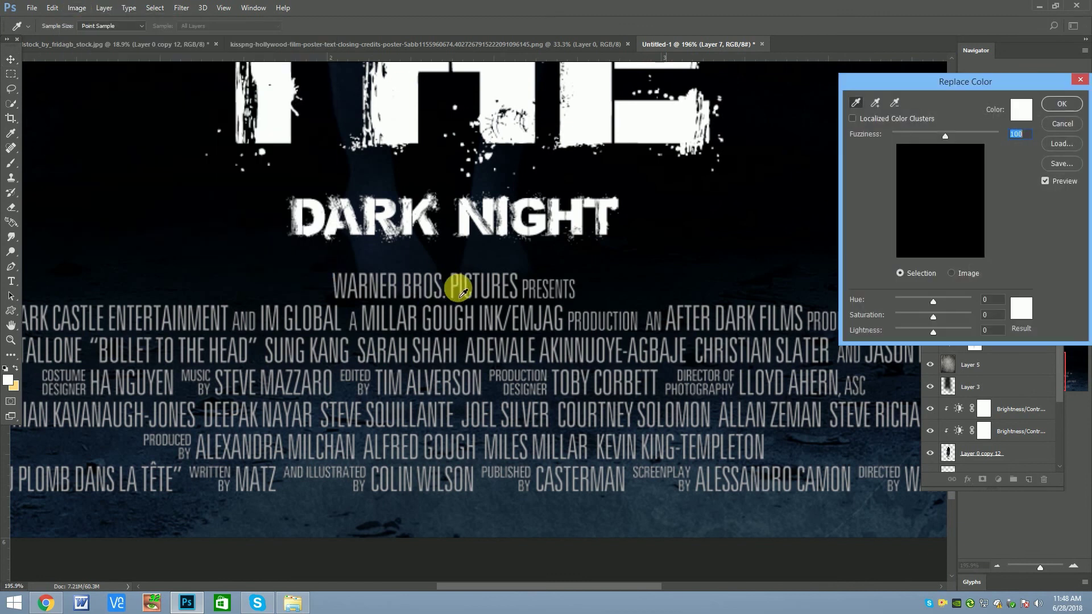
{"action": "left_click", "coordinate": [466, 284]}
{"action": "mouse_move", "coordinate": [933, 331]}
{"action": "left_mouse_down"}
{"action": "mouse_move", "coordinate": [972, 332]}
{"action": "mouse_move", "coordinate": [814, 325]}
{"action": "left_mouse_up"}
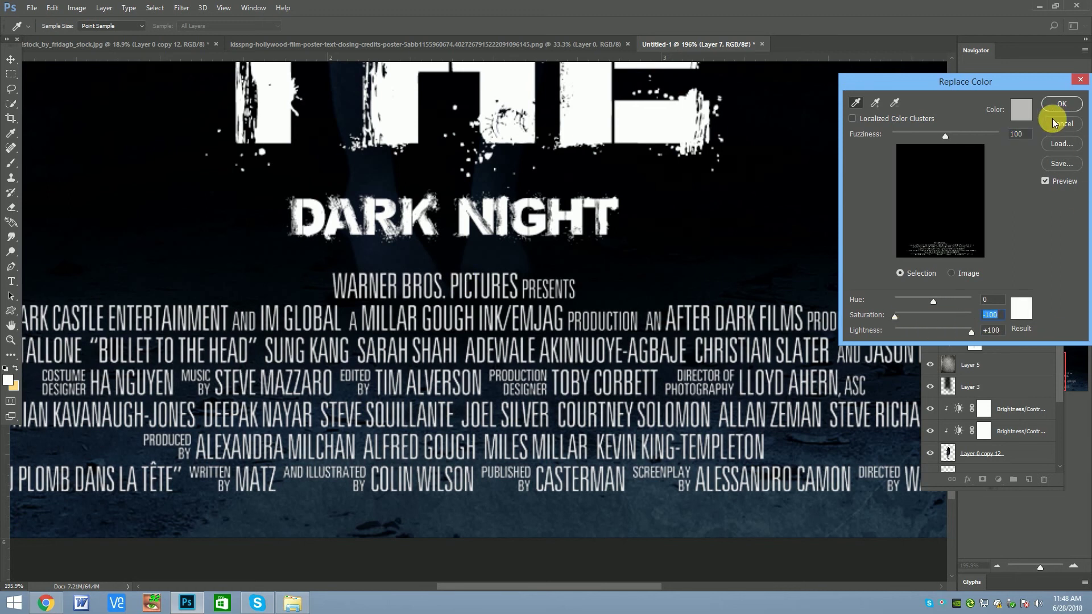
{"action": "left_click_drag", "start_coordinate": [946, 136], "coordinate": [1024, 138]}
{"action": "left_click", "coordinate": [1079, 105]}
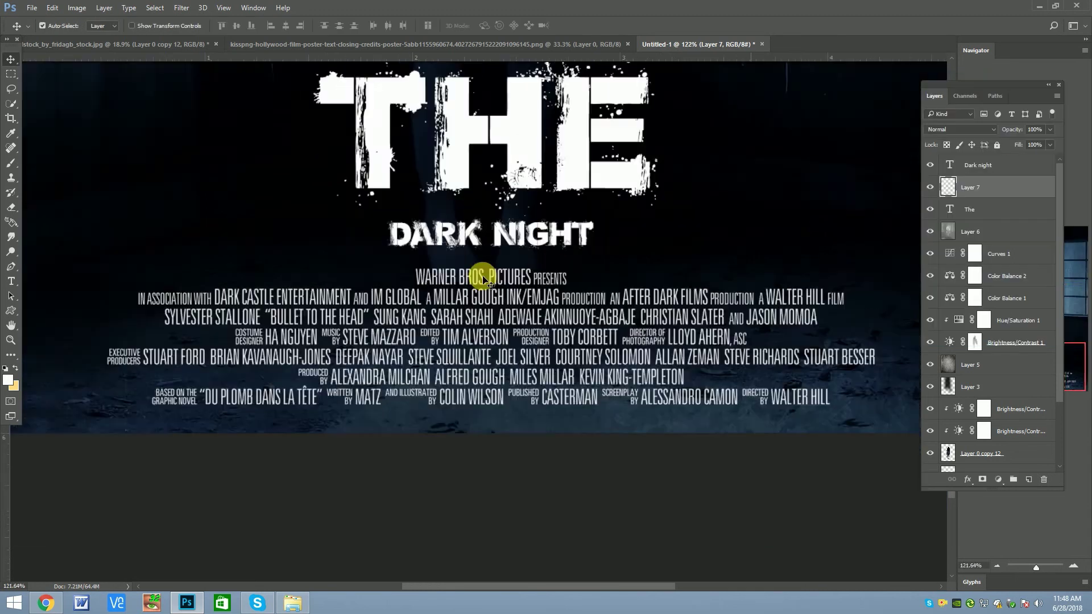
{"action": "scroll", "coordinate": [476, 310], "scroll_direction": "down", "scroll_amount": 4}
{"action": "scroll", "coordinate": [457, 280], "scroll_direction": "down", "scroll_amount": 2}
{"action": "scroll", "coordinate": [431, 358], "scroll_direction": "up", "scroll_amount": 5}
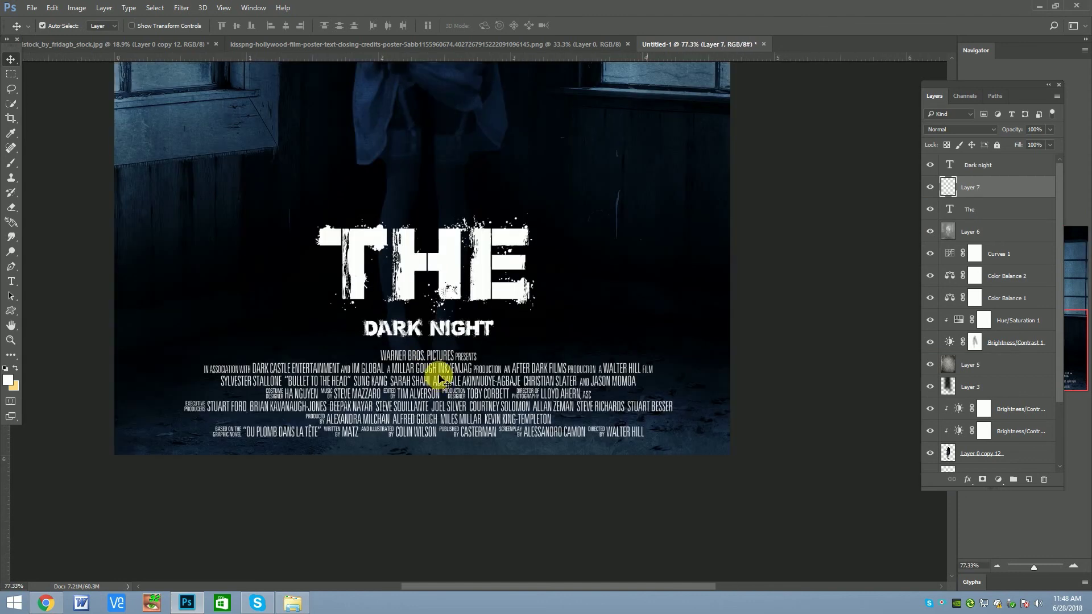
{"action": "scroll", "coordinate": [431, 357], "scroll_direction": "down", "scroll_amount": 1}
Step: Reposition the white credits block just beneath the DARK NIGHT title
{"action": "key", "text": "ctrl+t"}
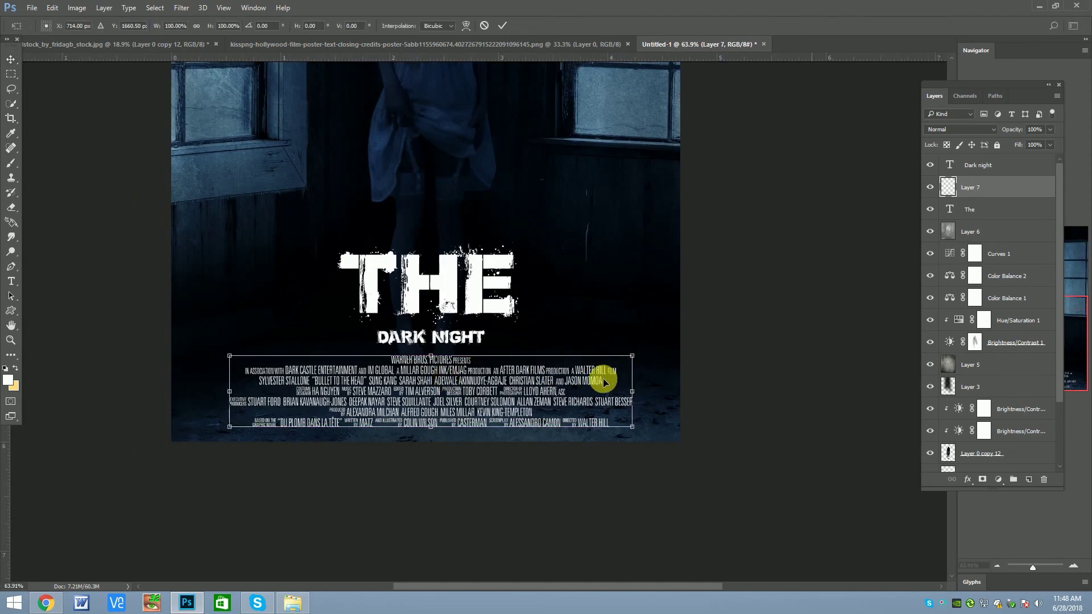
{"action": "left_click_drag", "start_coordinate": [579, 387], "coordinate": [579, 384]}
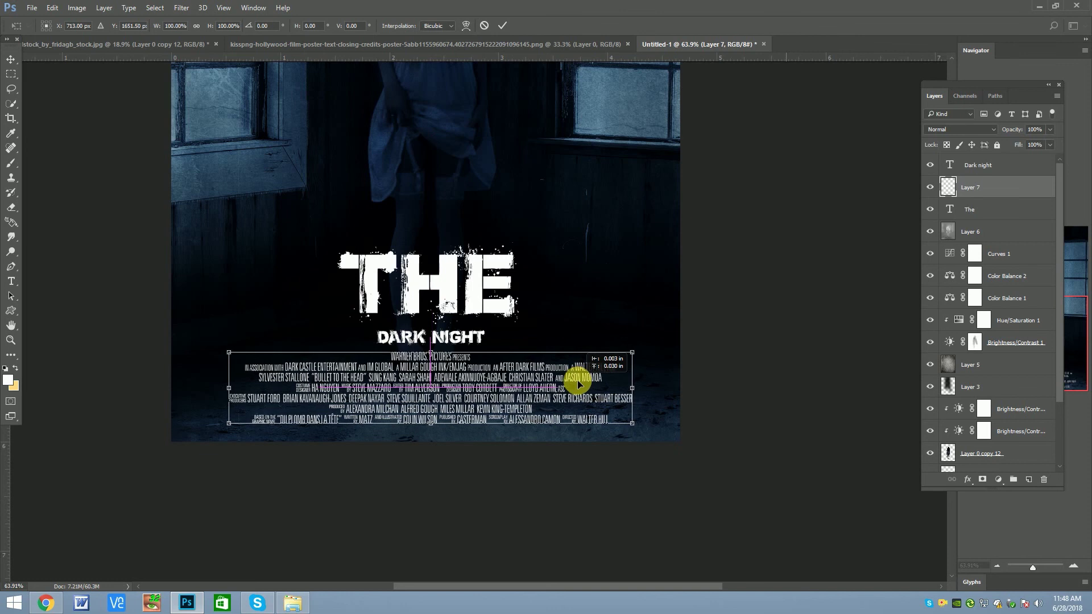
{"action": "key", "text": "Return"}
{"action": "scroll", "coordinate": [463, 370], "scroll_direction": "down", "scroll_amount": 4}
{"action": "scroll", "coordinate": [463, 370], "scroll_direction": "up", "scroll_amount": 1}
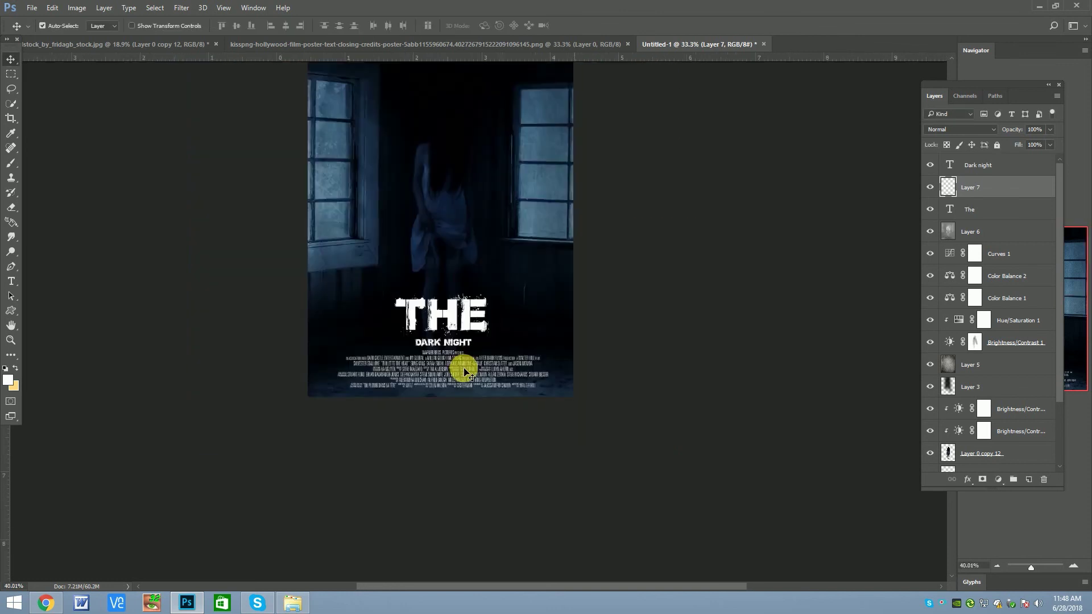
{"action": "scroll", "coordinate": [463, 370], "scroll_direction": "up", "scroll_amount": 1}
{"action": "left_click_drag", "start_coordinate": [461, 372], "coordinate": [457, 373]}
{"action": "scroll", "coordinate": [457, 374], "scroll_direction": "up", "scroll_amount": 2}
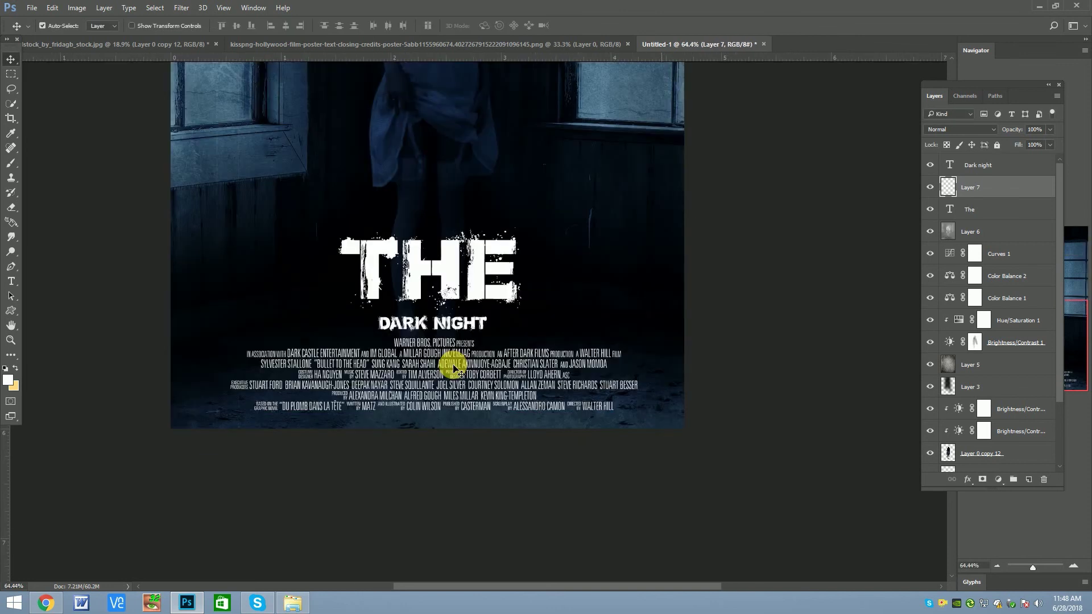
{"action": "scroll", "coordinate": [456, 369], "scroll_direction": "down", "scroll_amount": 3}
Step: Select the 'Dark night' text layer and browse the Image menu without choosing a command
{"action": "left_click", "coordinate": [979, 165]}
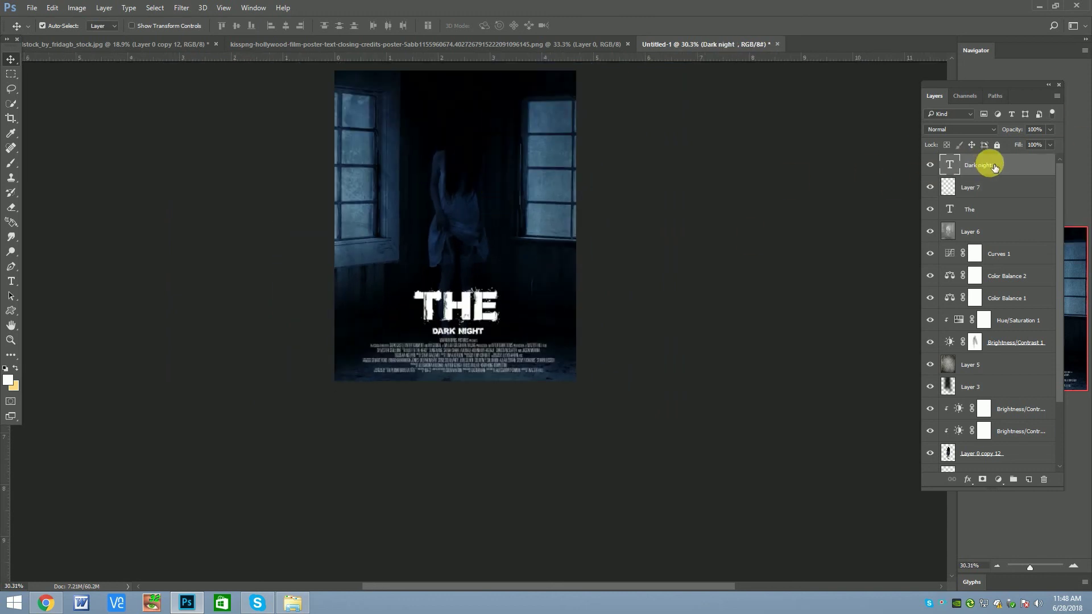
{"action": "left_click", "coordinate": [104, 7]}
{"action": "mouse_move", "coordinate": [76, 7]}
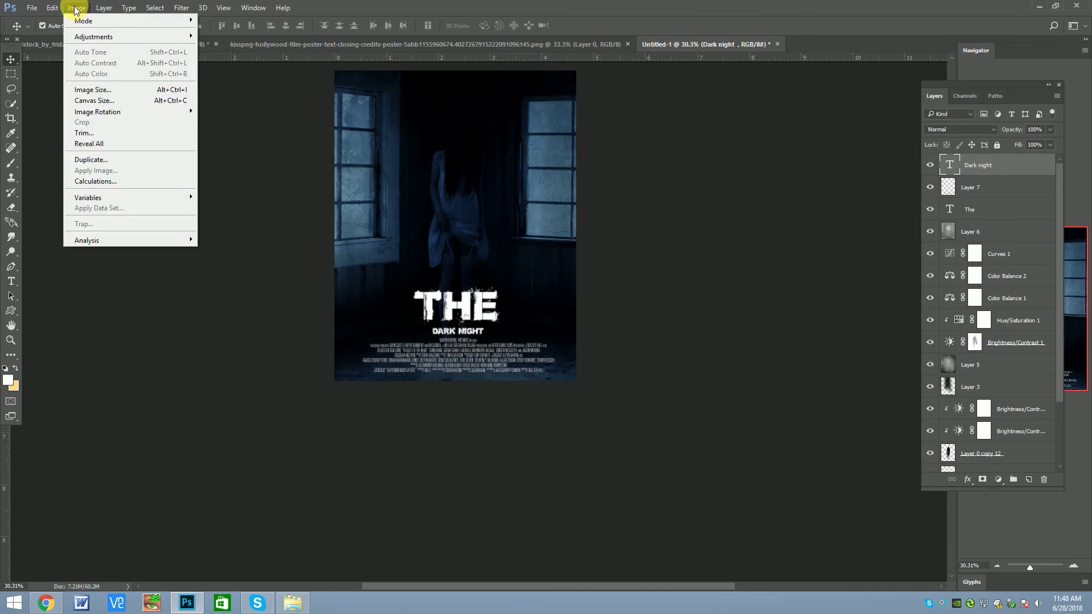
{"action": "left_click", "coordinate": [987, 242]}
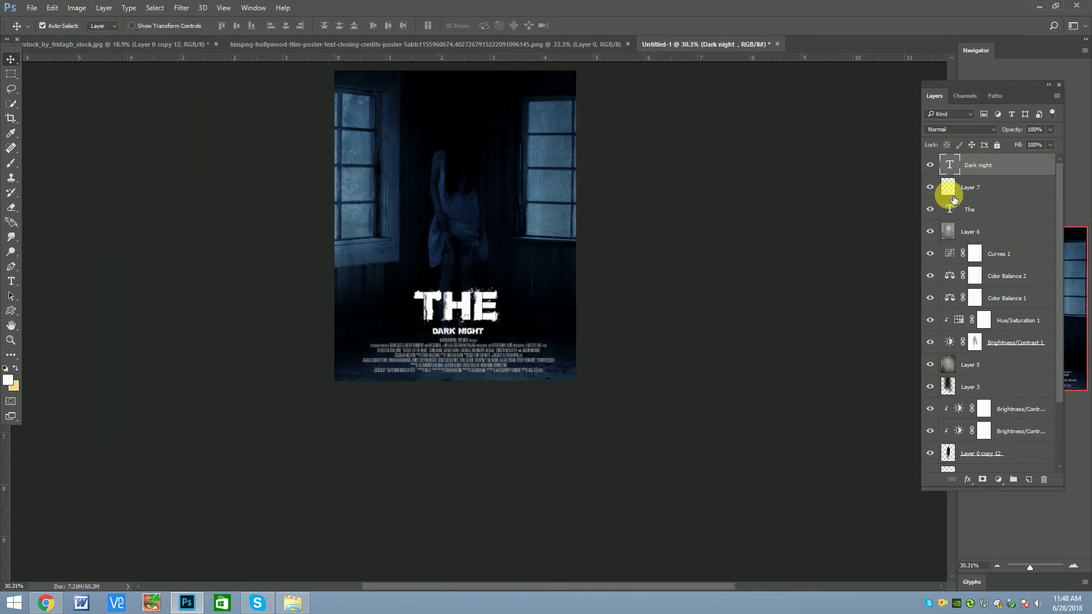
{"action": "scroll", "coordinate": [564, 212], "scroll_direction": "down", "scroll_amount": 1}
{"action": "key", "text": "ctrl"}
Step: Add a Color Lookup adjustment layer using the Kodak 5205 Fuji 3510 LUT
{"action": "left_click", "coordinate": [999, 480]}
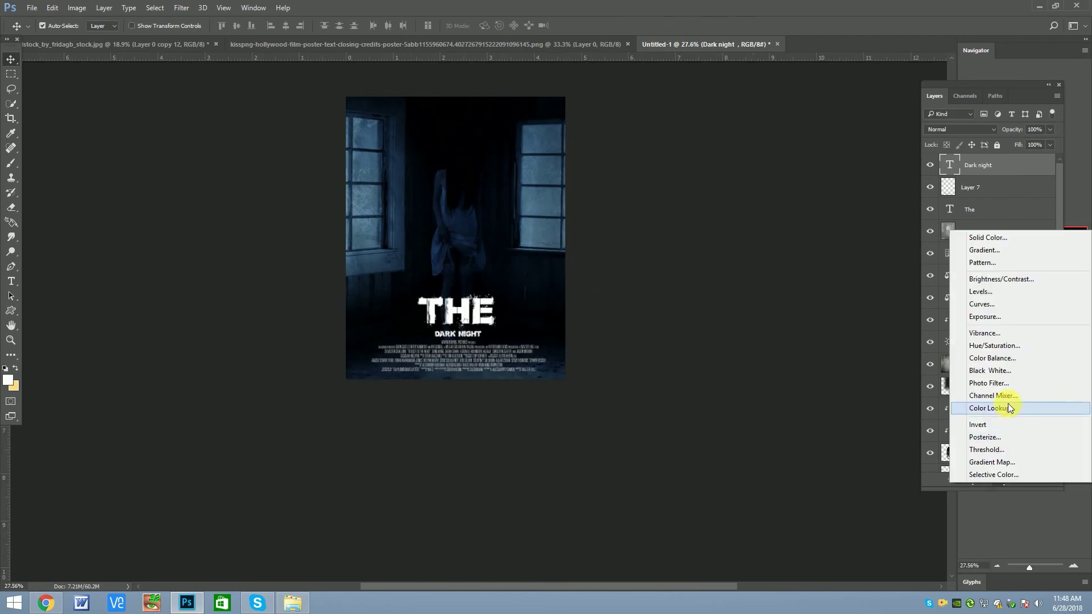
{"action": "left_click", "coordinate": [1005, 408]}
{"action": "left_click", "coordinate": [757, 300]}
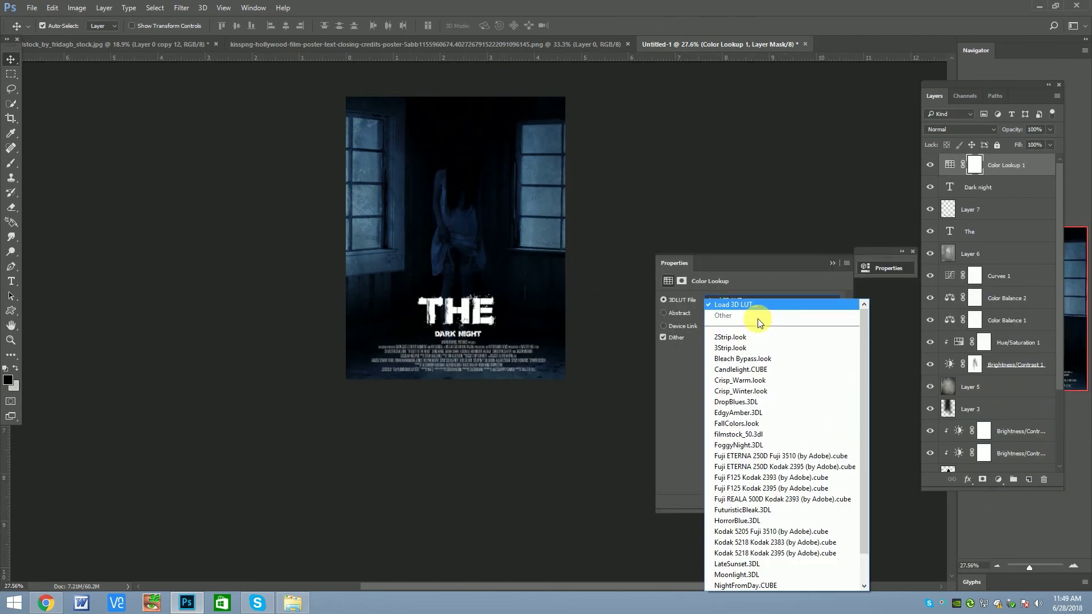
{"action": "left_click", "coordinate": [756, 320]}
{"action": "scroll", "coordinate": [757, 307], "scroll_direction": "down", "scroll_amount": 1}
{"action": "scroll", "coordinate": [759, 302], "scroll_direction": "down", "scroll_amount": 2}
{"action": "scroll", "coordinate": [757, 296], "scroll_direction": "down", "scroll_amount": 1}
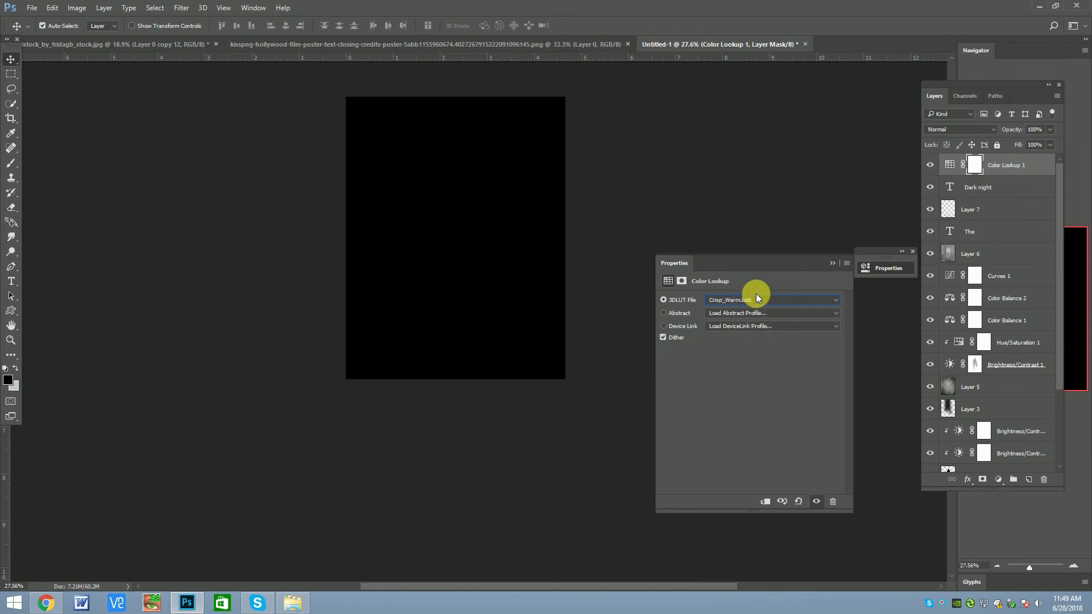
{"action": "scroll", "coordinate": [756, 293], "scroll_direction": "down", "scroll_amount": 1}
{"action": "scroll", "coordinate": [756, 293], "scroll_direction": "down", "scroll_amount": 1}
{"action": "scroll", "coordinate": [756, 293], "scroll_direction": "down", "scroll_amount": 1}
{"action": "scroll", "coordinate": [755, 294], "scroll_direction": "down", "scroll_amount": 1}
{"action": "scroll", "coordinate": [755, 294], "scroll_direction": "down", "scroll_amount": 1}
{"action": "scroll", "coordinate": [756, 293], "scroll_direction": "down", "scroll_amount": 1}
{"action": "scroll", "coordinate": [756, 294], "scroll_direction": "down", "scroll_amount": 1}
{"action": "scroll", "coordinate": [755, 294], "scroll_direction": "down", "scroll_amount": 1}
{"action": "scroll", "coordinate": [755, 294], "scroll_direction": "down", "scroll_amount": 2}
{"action": "scroll", "coordinate": [755, 294], "scroll_direction": "down", "scroll_amount": 1}
{"action": "scroll", "coordinate": [755, 293], "scroll_direction": "down", "scroll_amount": 2}
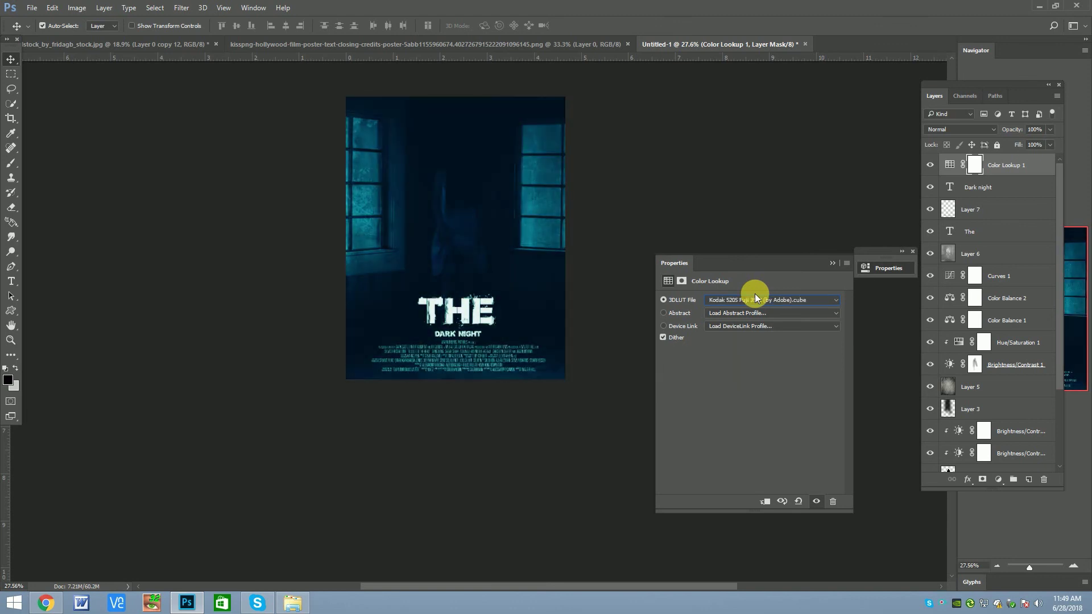
{"action": "left_click", "coordinate": [913, 252]}
Step: Apply Image onto the Color Lookup mask, then stamp all visible layers into Layer 8
{"action": "left_click", "coordinate": [457, 228]}
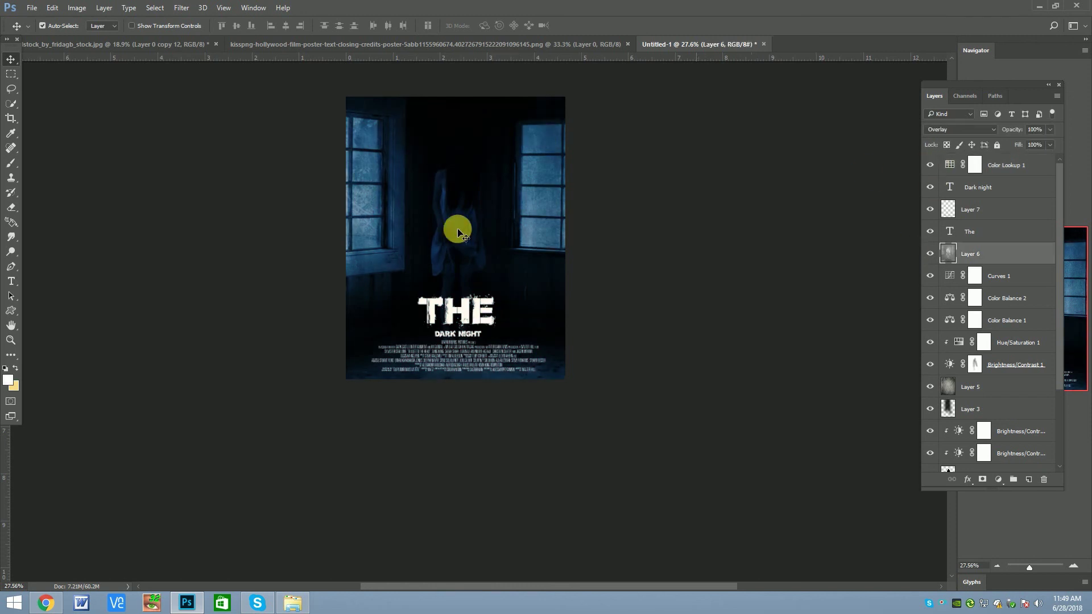
{"action": "scroll", "coordinate": [458, 228], "scroll_direction": "up", "scroll_amount": 2}
{"action": "left_click", "coordinate": [975, 165]}
{"action": "left_click", "coordinate": [77, 8]}
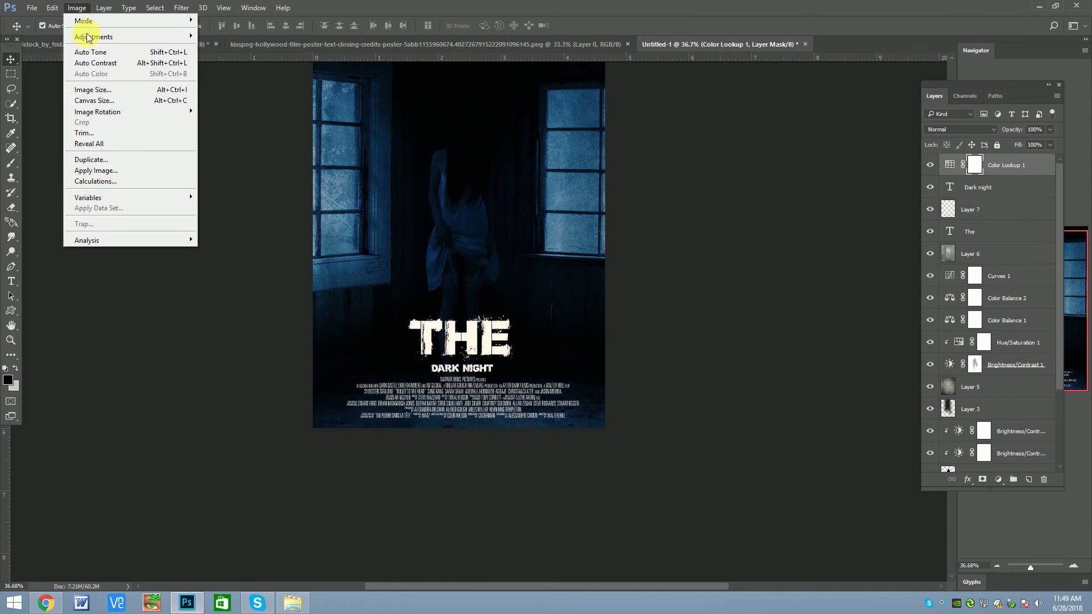
{"action": "left_click", "coordinate": [94, 171]}
{"action": "left_click", "coordinate": [649, 175]}
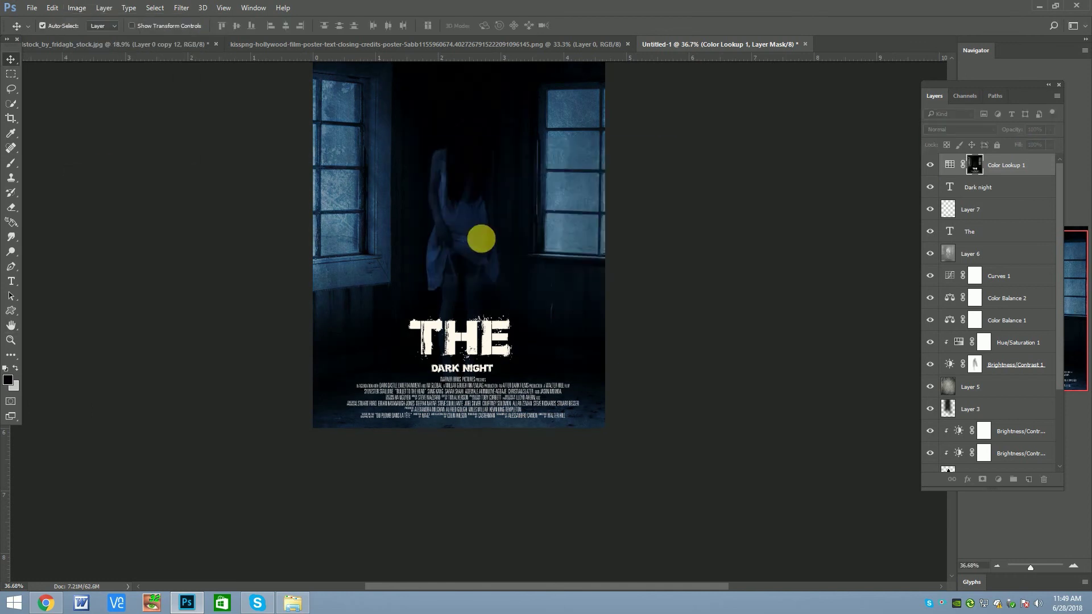
{"action": "scroll", "coordinate": [481, 239], "scroll_direction": "down", "scroll_amount": 2}
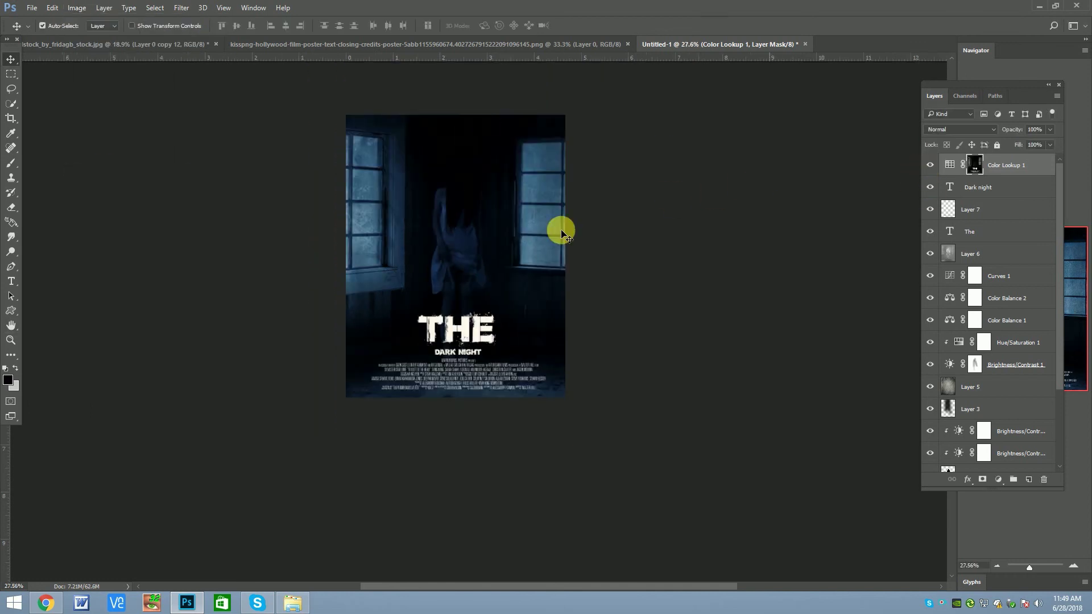
{"action": "key", "text": "ctrl+shift+alt+e"}
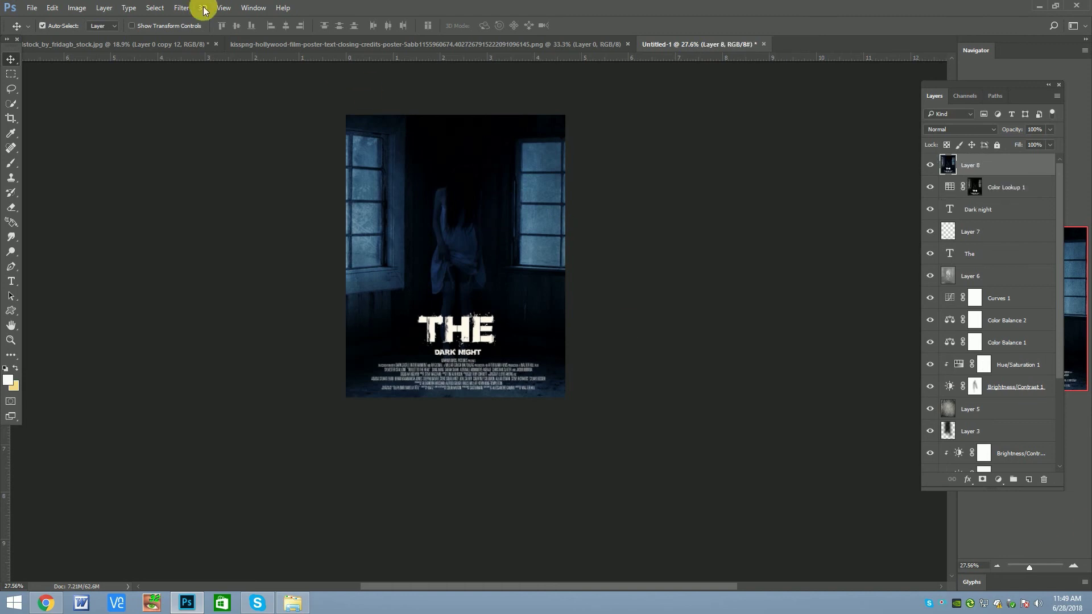
Step: Run Color Efex Pro 4 with White Neutralizer and Tonal Contrast, lowering control point opacity
{"action": "left_click", "coordinate": [182, 7]}
{"action": "left_click", "coordinate": [384, 270]}
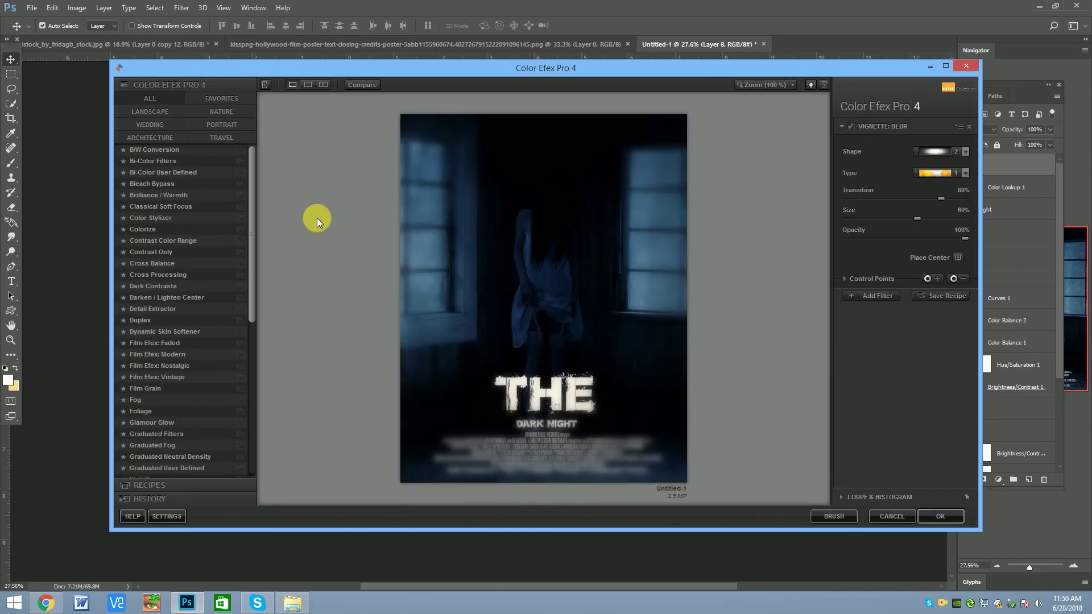
{"action": "scroll", "coordinate": [244, 356], "scroll_direction": "down", "scroll_amount": 10}
{"action": "left_click", "coordinate": [185, 471]}
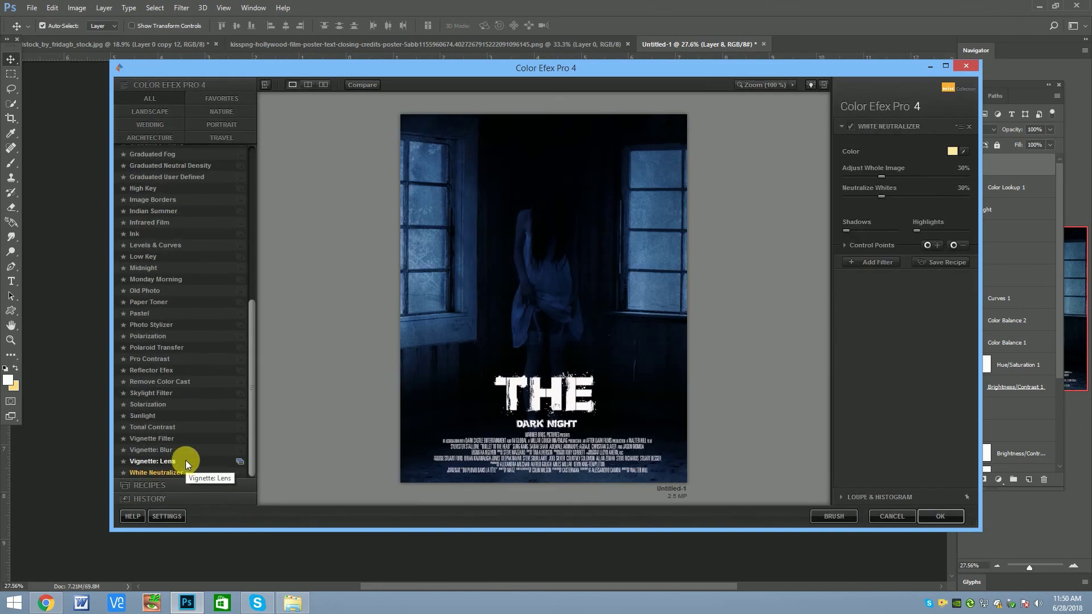
{"action": "left_click", "coordinate": [910, 265]}
{"action": "left_click", "coordinate": [180, 429]}
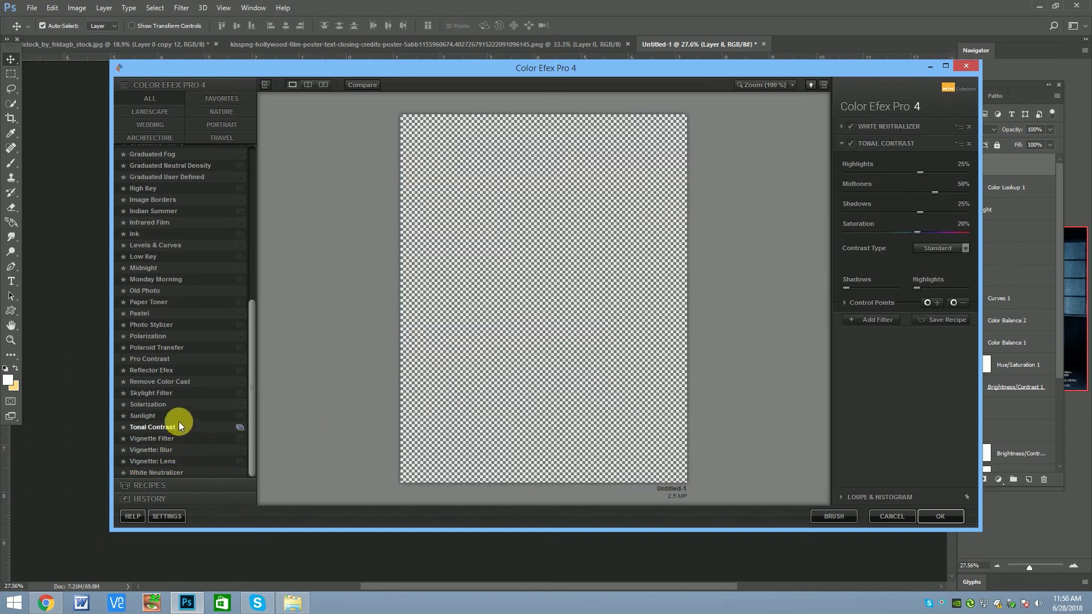
{"action": "left_click", "coordinate": [876, 302]}
{"action": "left_click_drag", "start_coordinate": [864, 334], "coordinate": [764, 344]}
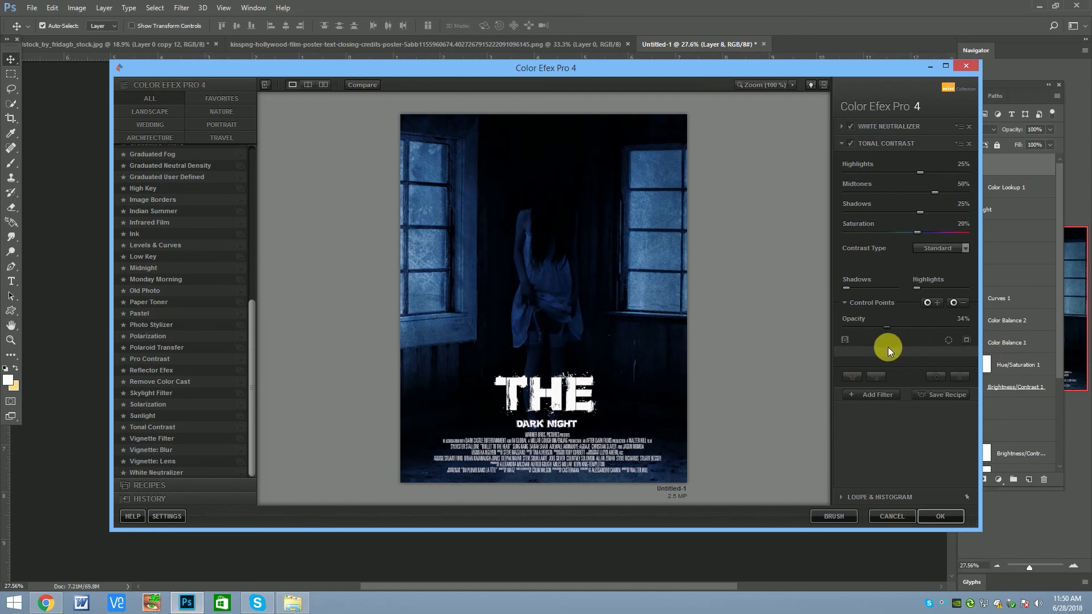
Step: Stack Dynamic Skin Softener and Cross Processing, bringing up the Cross Processing method choices
{"action": "left_click", "coordinate": [874, 395]}
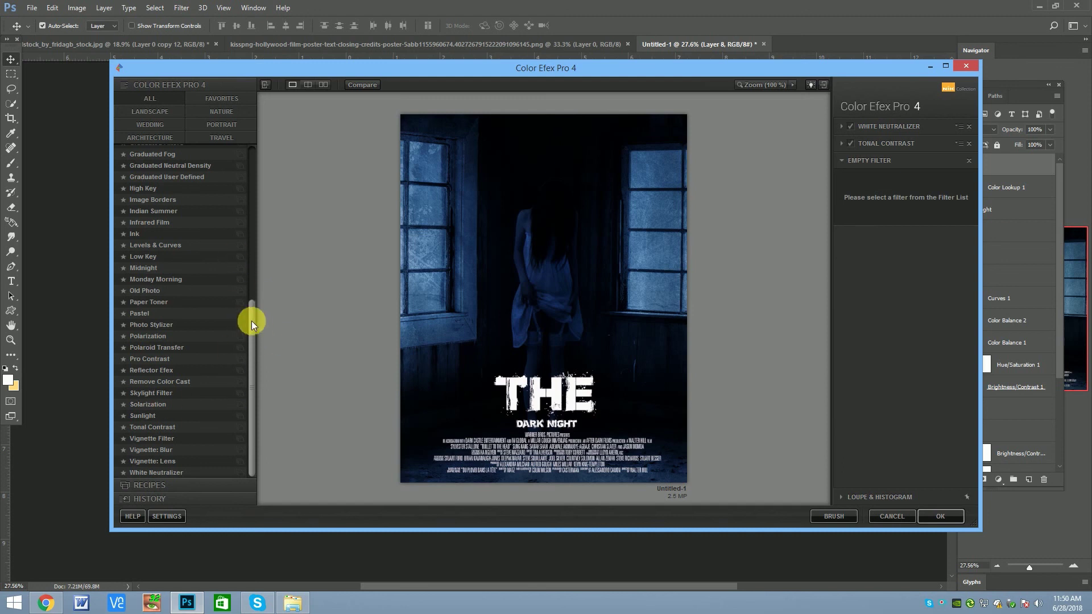
{"action": "left_click_drag", "start_coordinate": [252, 321], "coordinate": [251, 197]}
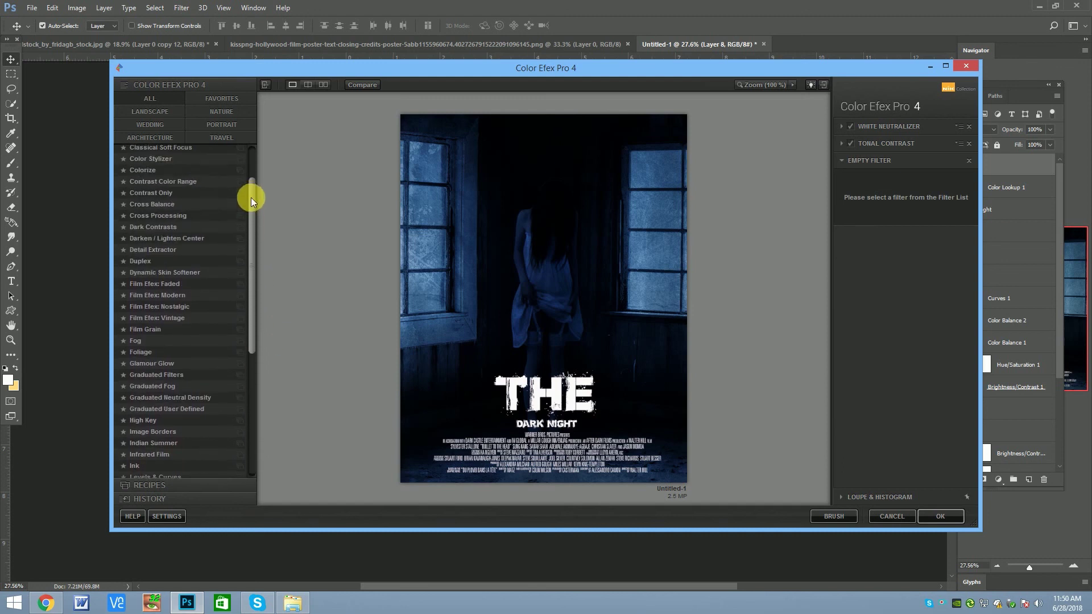
{"action": "left_click", "coordinate": [165, 273]}
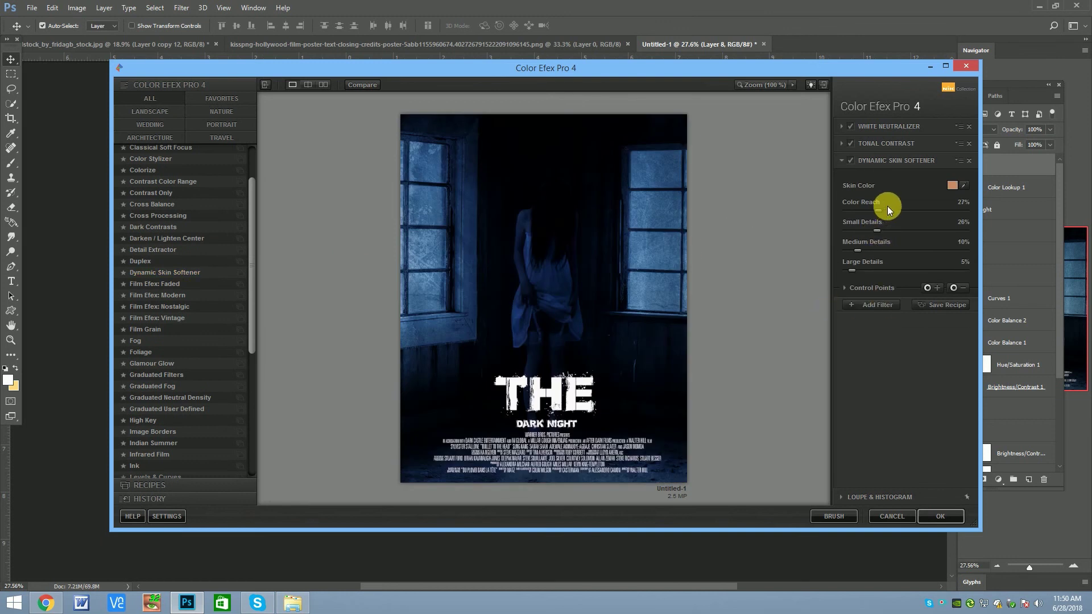
{"action": "left_click", "coordinate": [876, 305]}
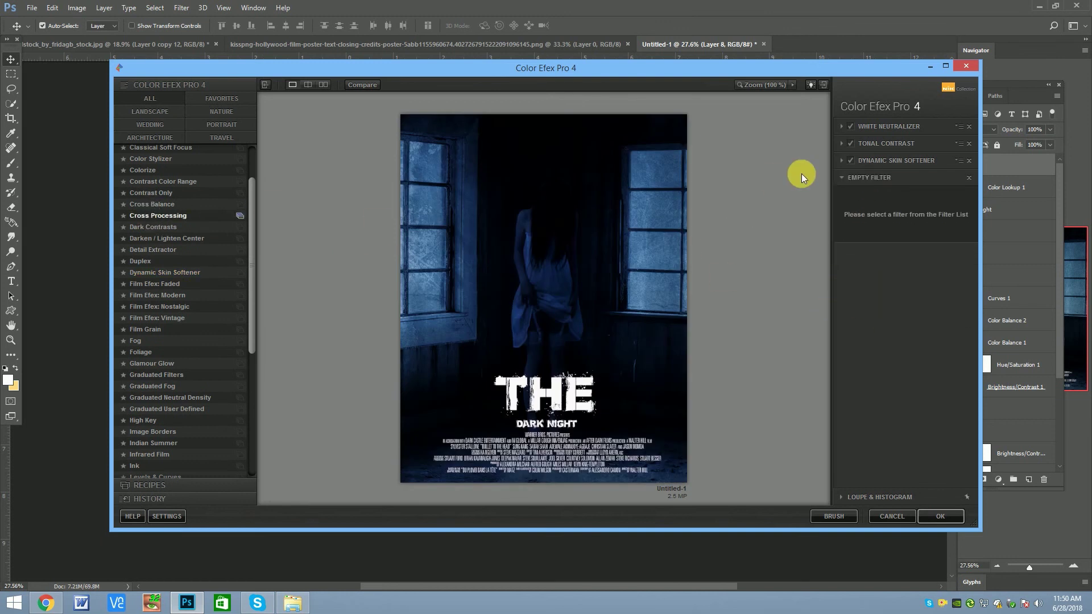
{"action": "left_click", "coordinate": [917, 205]}
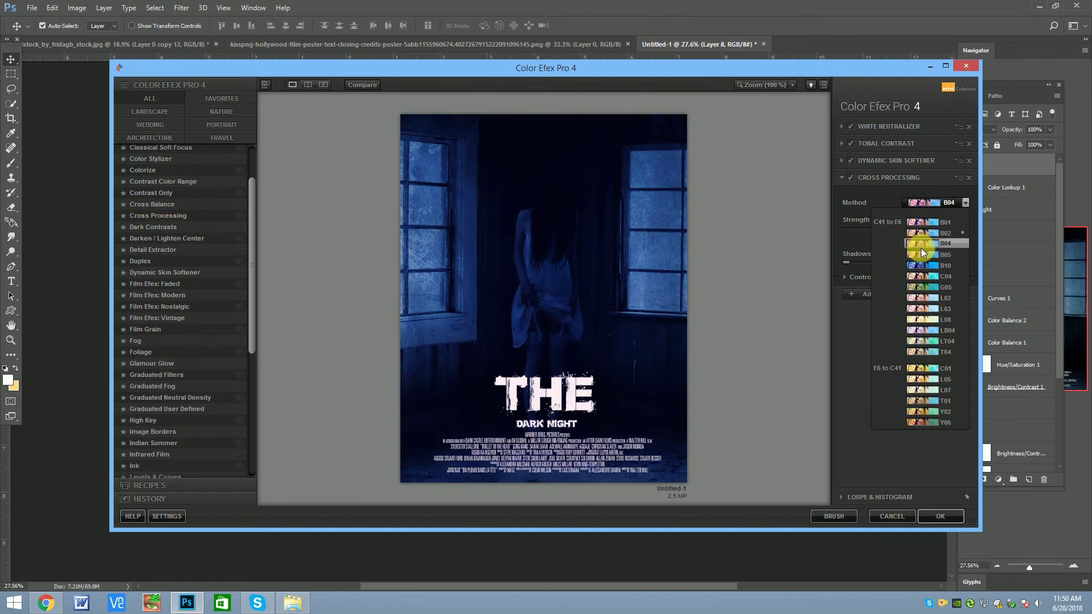